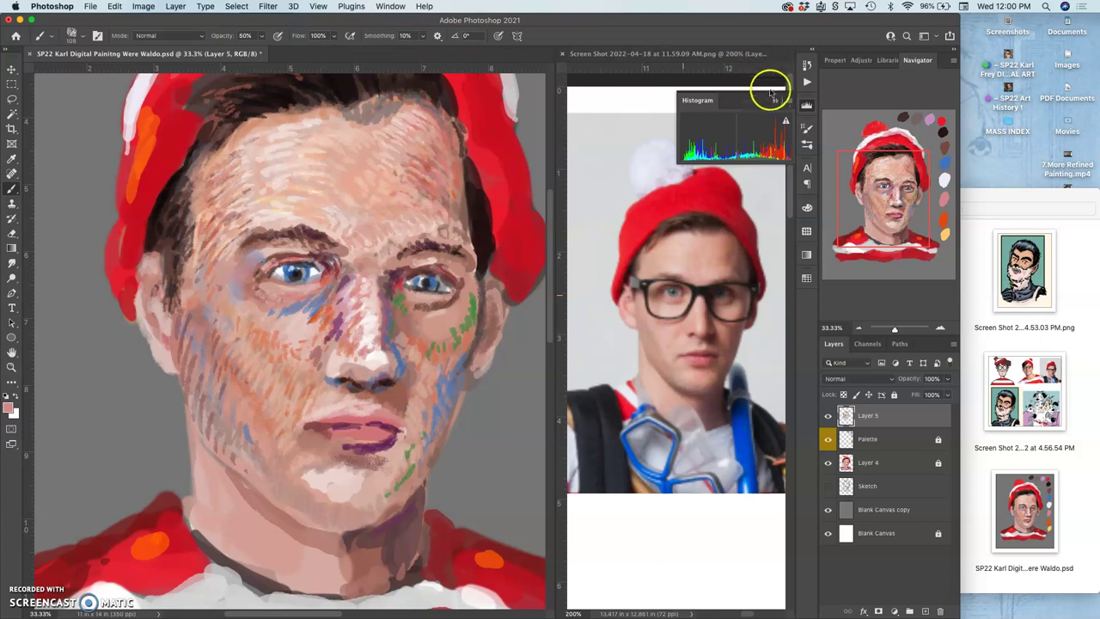
Step: Clear the Histogram out of the reference view and check the Texture options in the Brush Settings
left_click(778, 103)
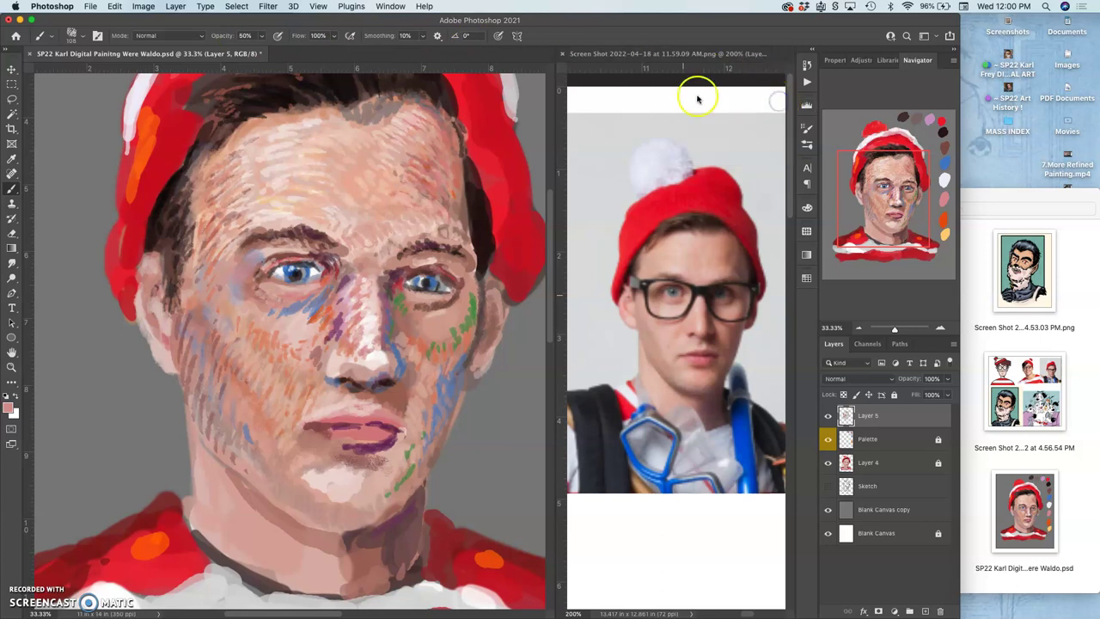
left_click(390, 6)
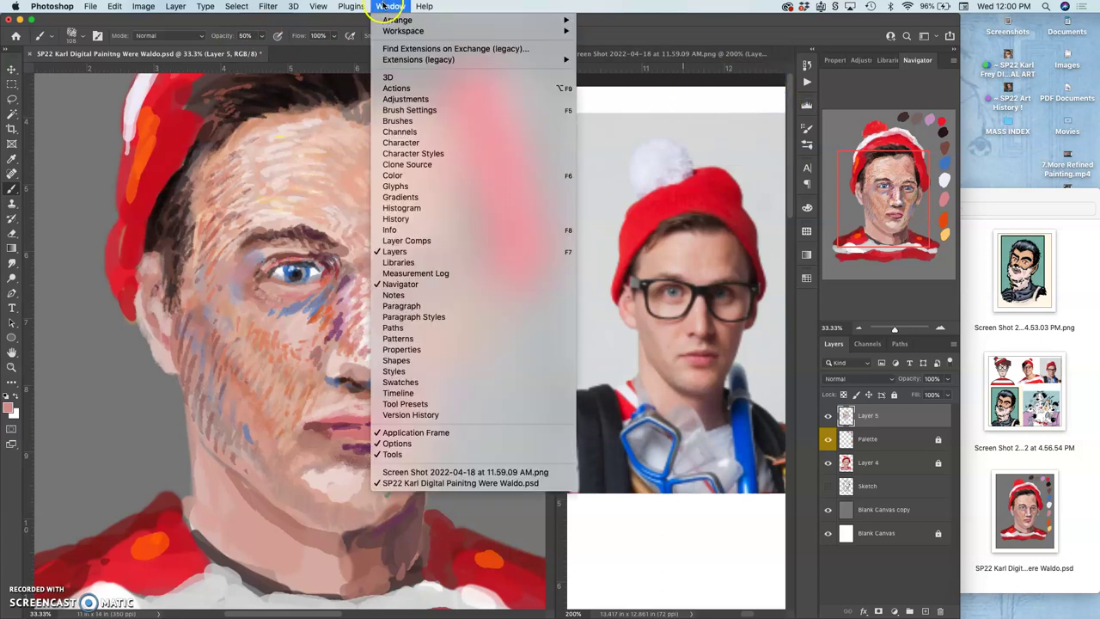
left_click(418, 110)
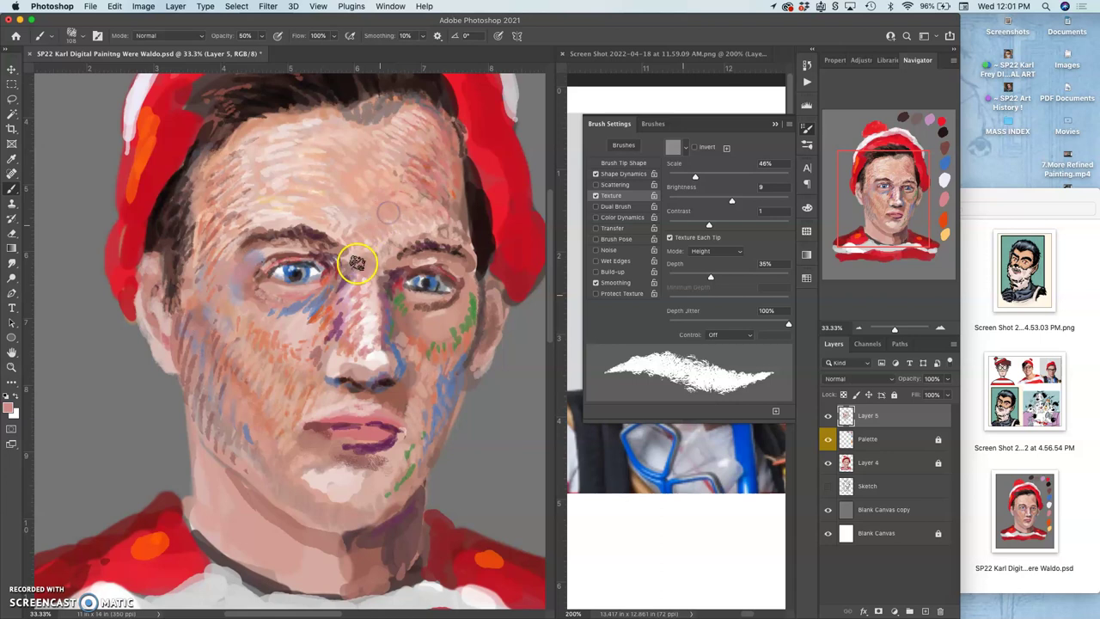
left_click(774, 123)
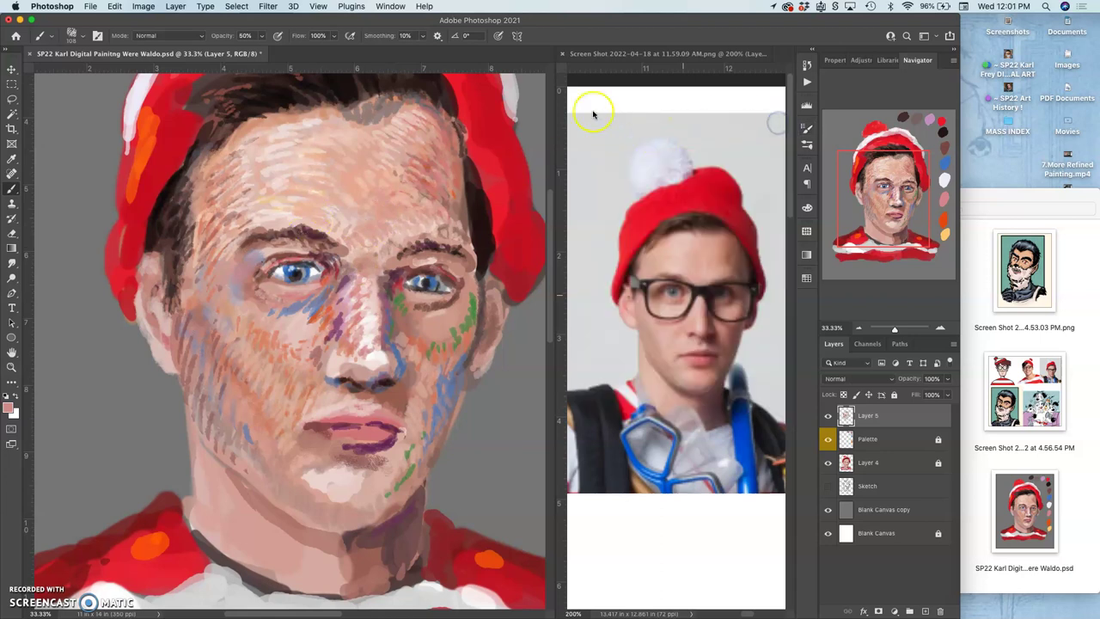
Step: Try bluish-purple strokes beside the left-hand eye, down the cheek and on the gray background, and undo them
left_click(292, 301, "alt")
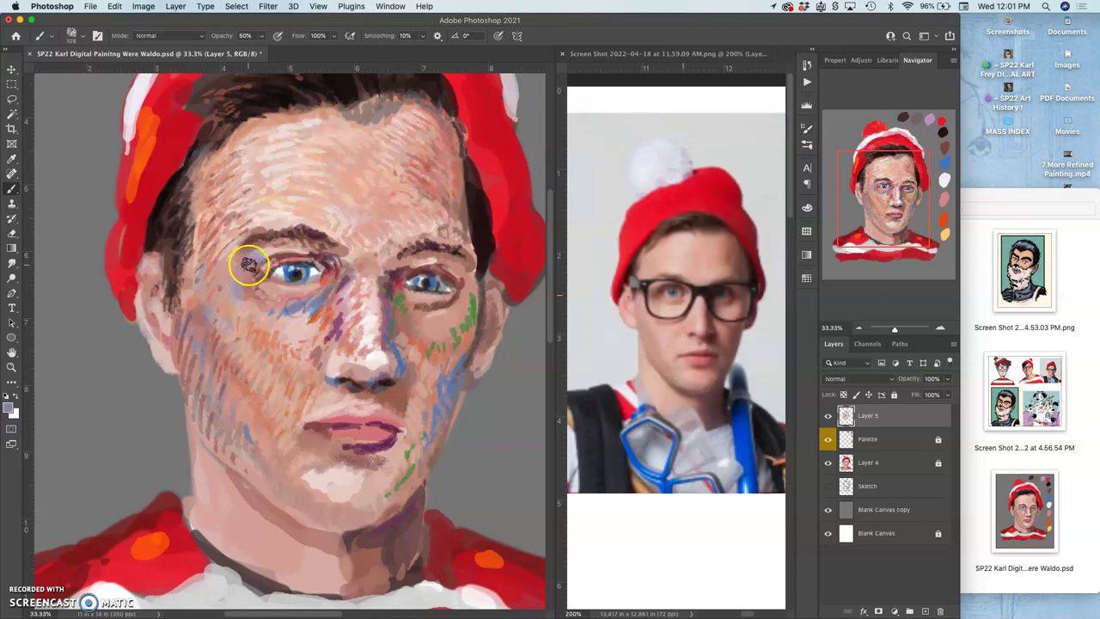
left_click_drag(221, 288, 257, 344)
left_click_drag(235, 363, 244, 399)
key("super+z")
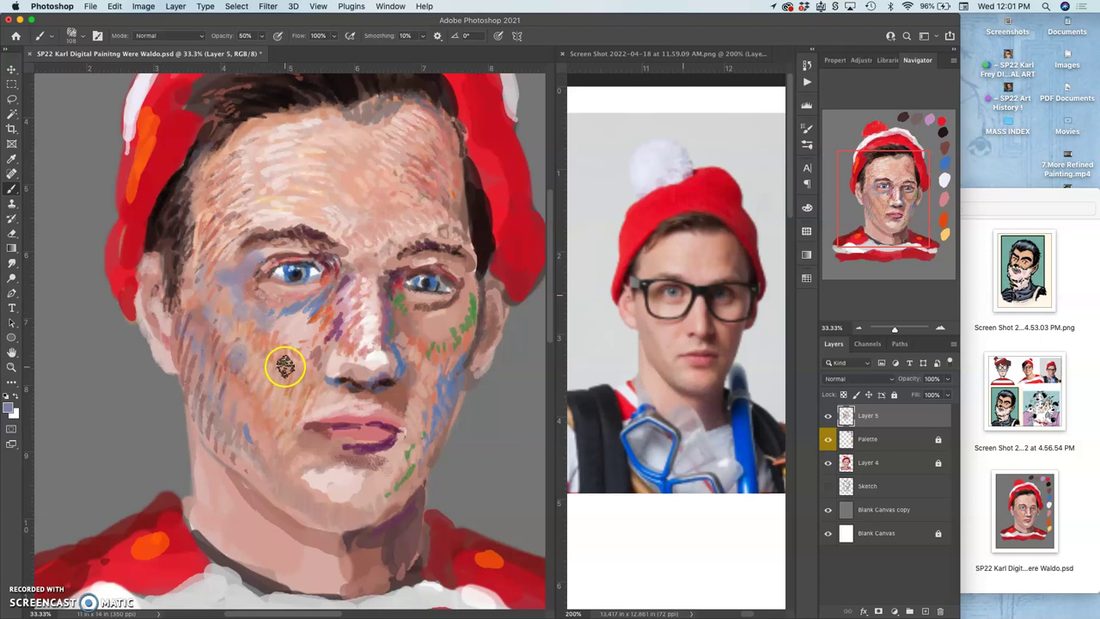
key("super+z")
key("super+z")
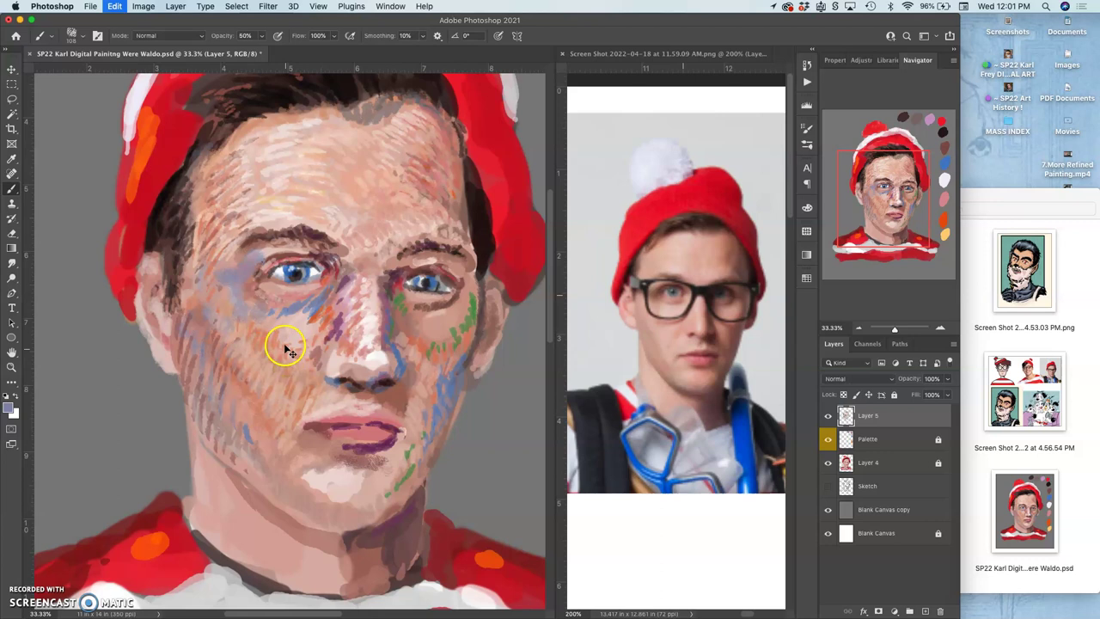
key("super+z")
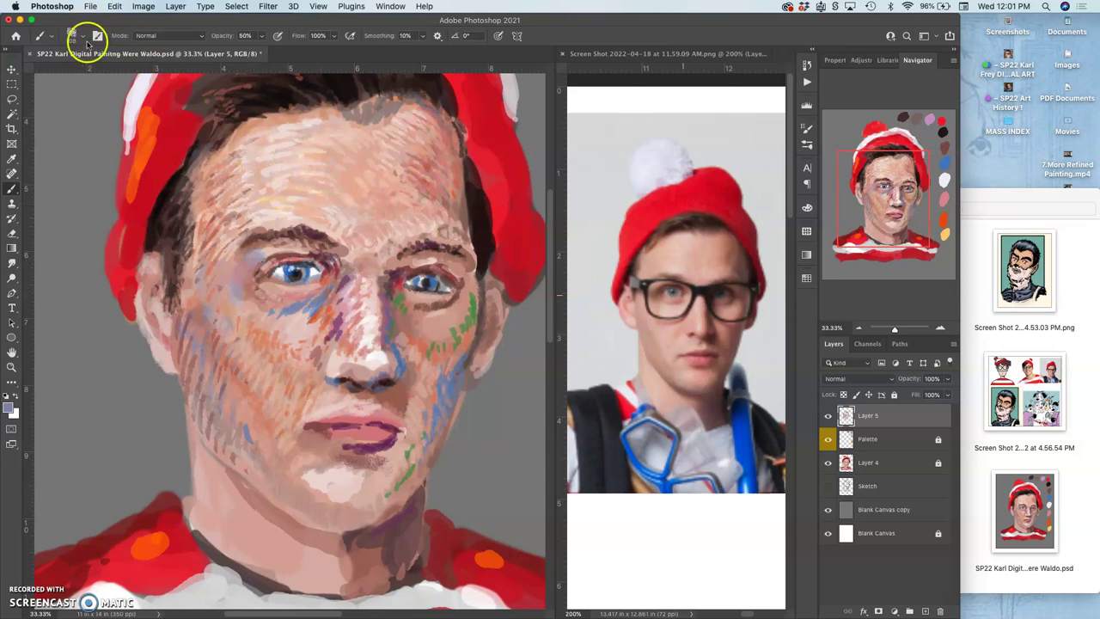
mouse_move(82, 106)
left_mouse_down()
mouse_move(69, 176)
mouse_move(94, 162)
left_mouse_up()
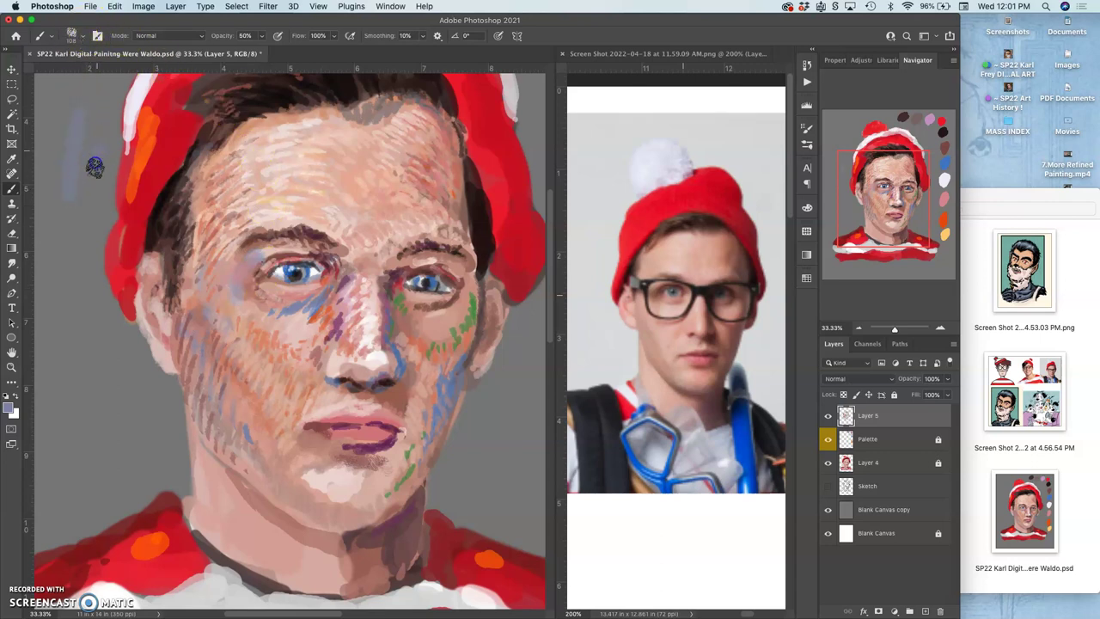
key("super+z")
Step: Review the size control options in the brush's Shape Dynamics and leave the control on Pen Pressure
left_click(390, 6)
left_click(413, 110)
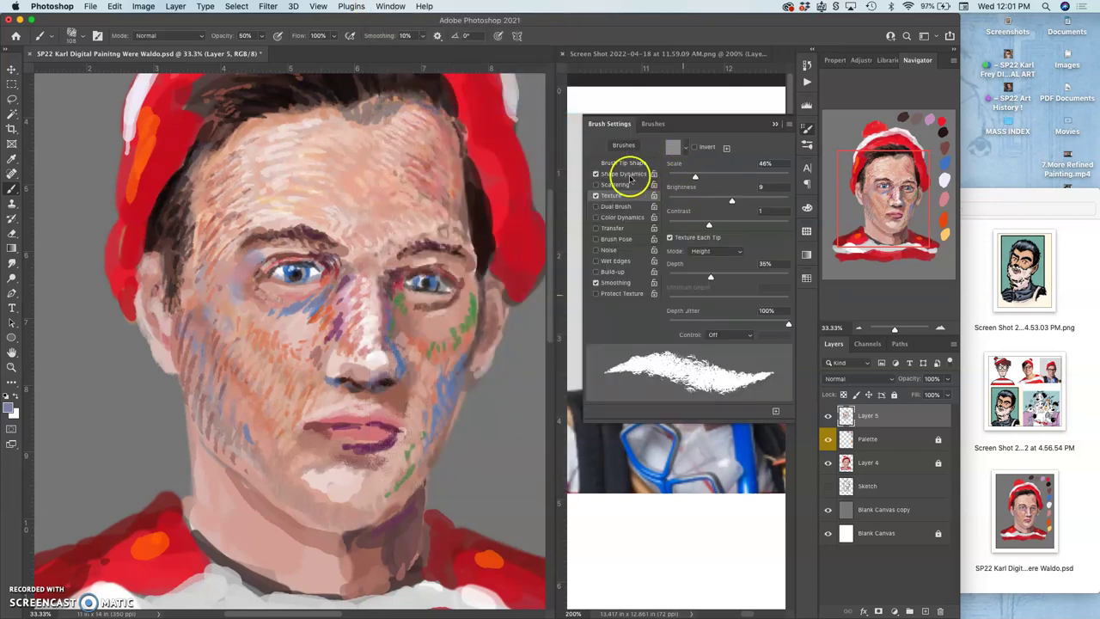
left_click(636, 175)
left_click(729, 167)
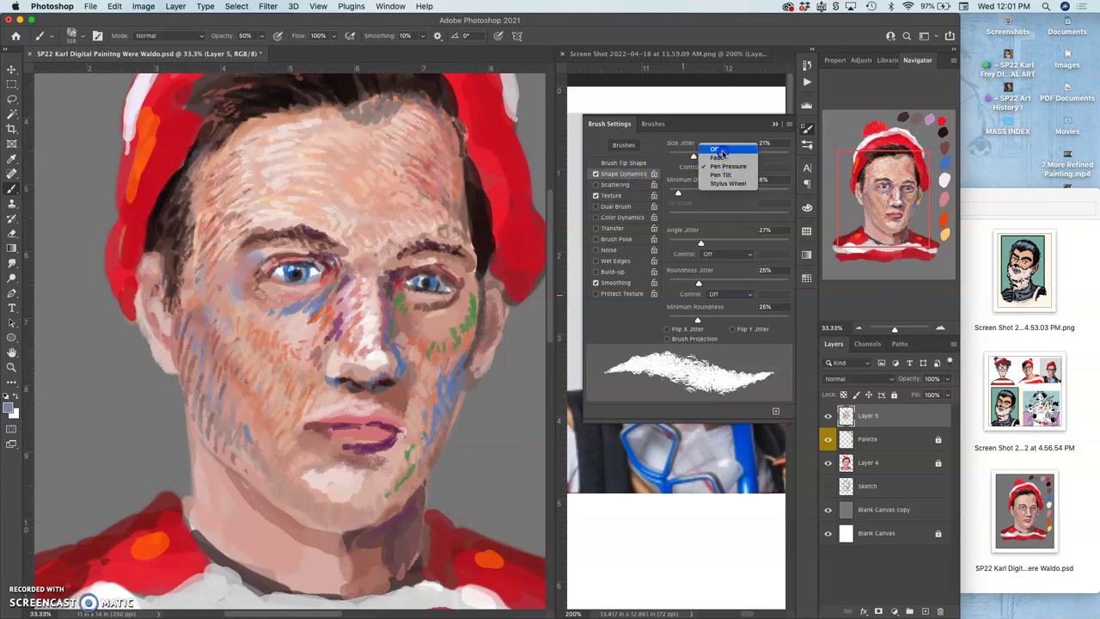
left_click(722, 153)
left_click(729, 166)
left_click(688, 172)
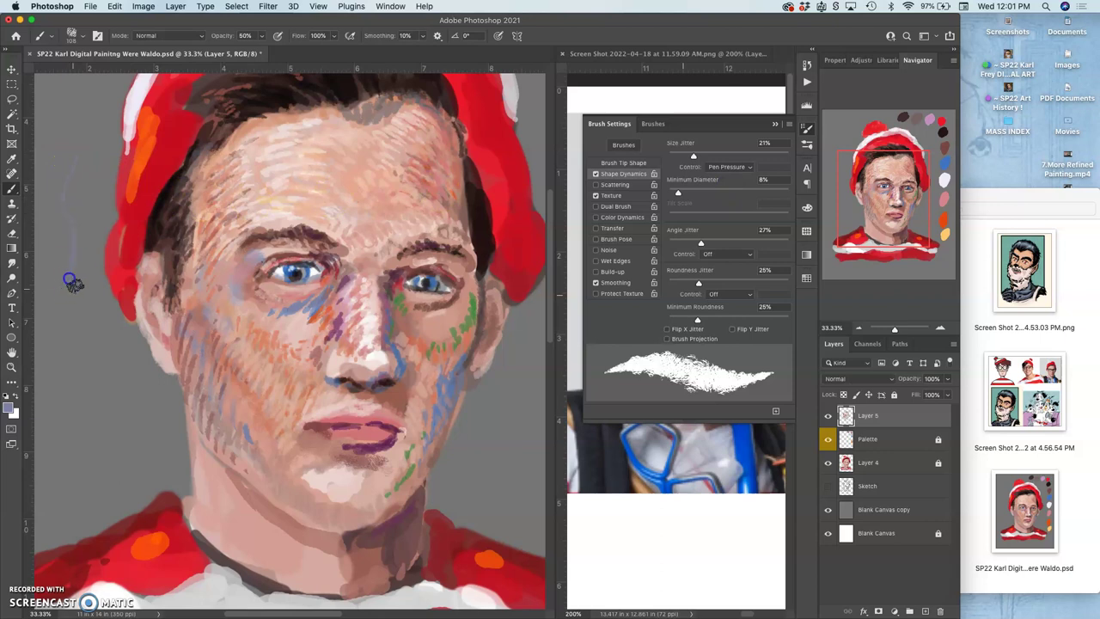
left_click(775, 124)
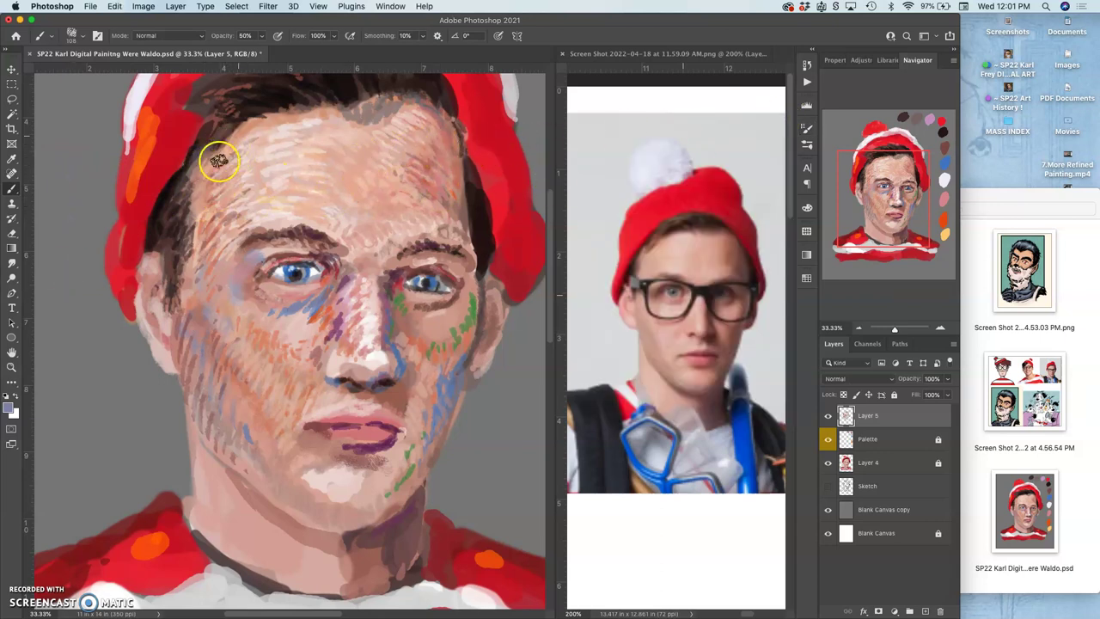
Step: Stroke sampled dark hair tones along the hairline and sideburn, and a sampled skin tone on the ear beside it
left_click(274, 96, "alt")
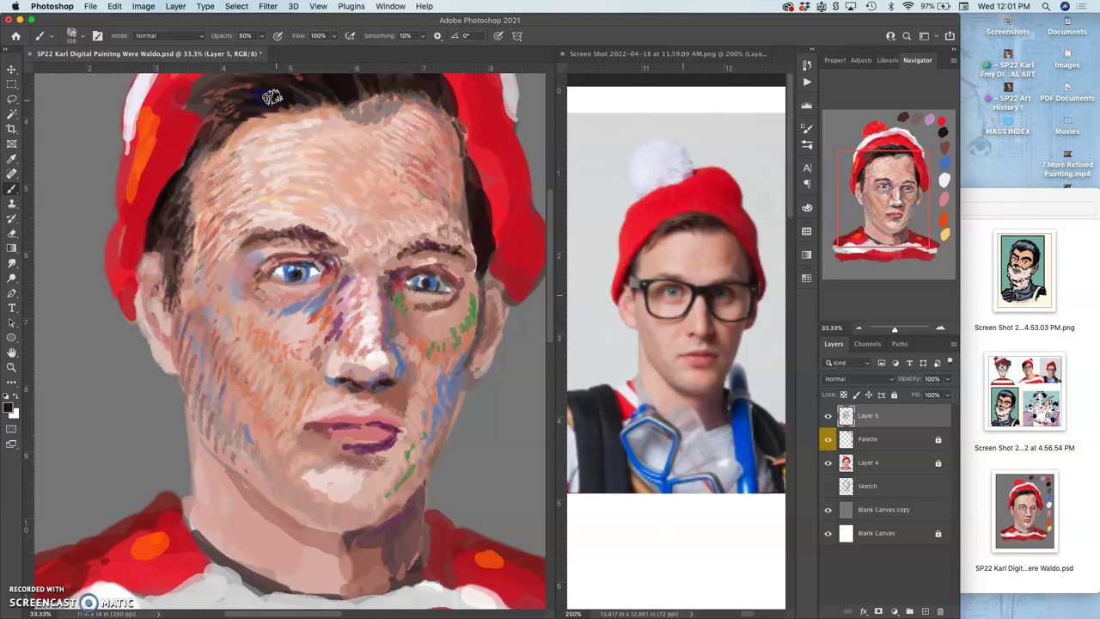
mouse_move(234, 104)
left_mouse_down()
mouse_move(300, 84)
mouse_move(257, 92)
mouse_move(290, 84)
mouse_move(313, 102)
left_mouse_up()
left_click(214, 103, "alt")
mouse_move(252, 175)
left_mouse_down()
mouse_move(189, 215)
mouse_move(207, 211)
mouse_move(191, 245)
mouse_move(170, 249)
mouse_move(146, 287)
mouse_move(160, 314)
mouse_move(147, 256)
left_mouse_up()
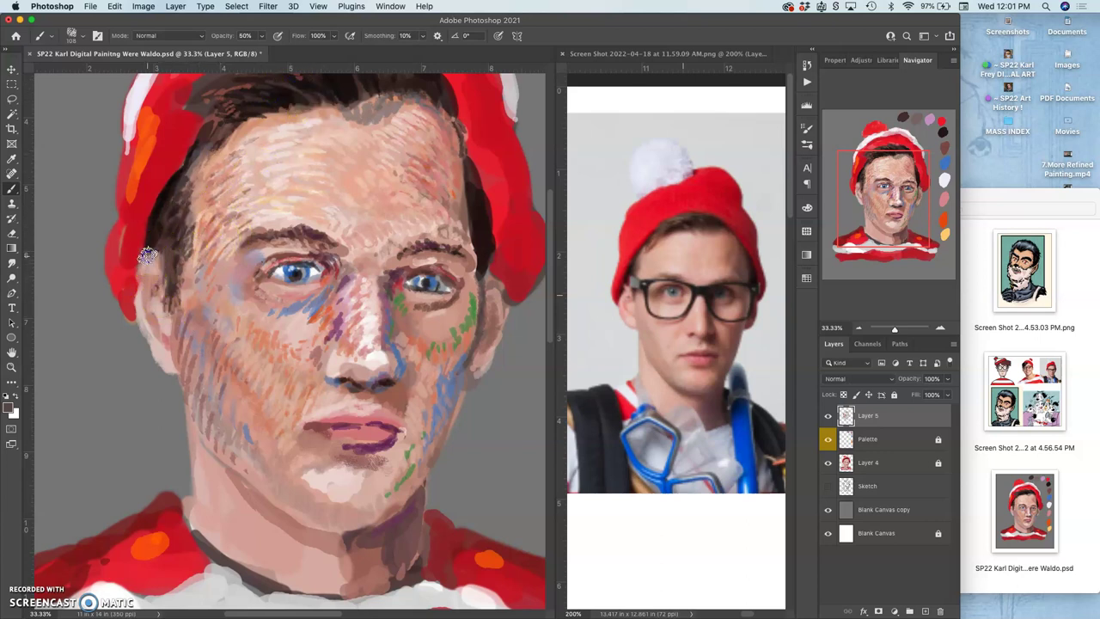
left_click(153, 259, "alt")
left_click_drag(139, 267, 141, 325)
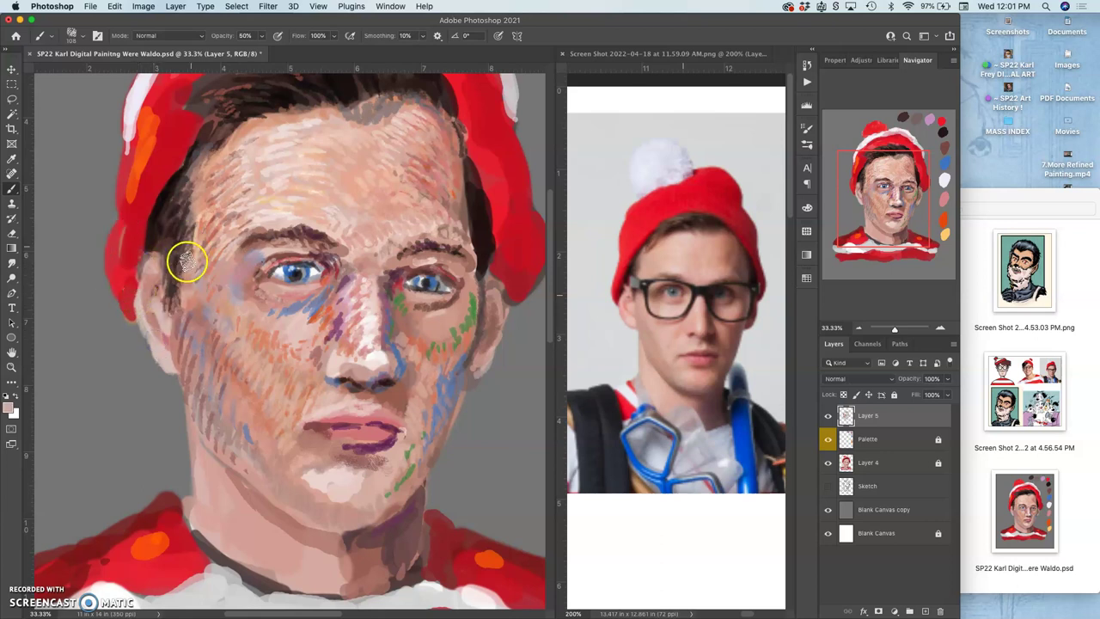
Step: Paint pale pink skin strokes beneath the right-hand eye and across the cheek toward the nearby ear
left_click_drag(430, 339, 436, 347)
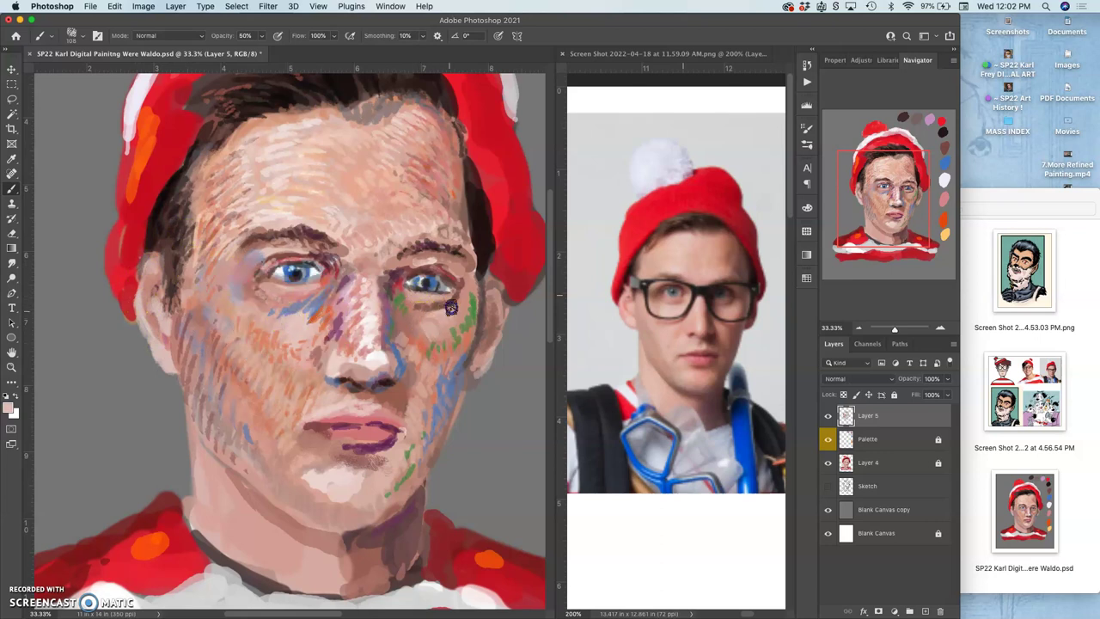
mouse_move(459, 282)
left_mouse_down()
mouse_move(425, 304)
mouse_move(428, 286)
left_mouse_up()
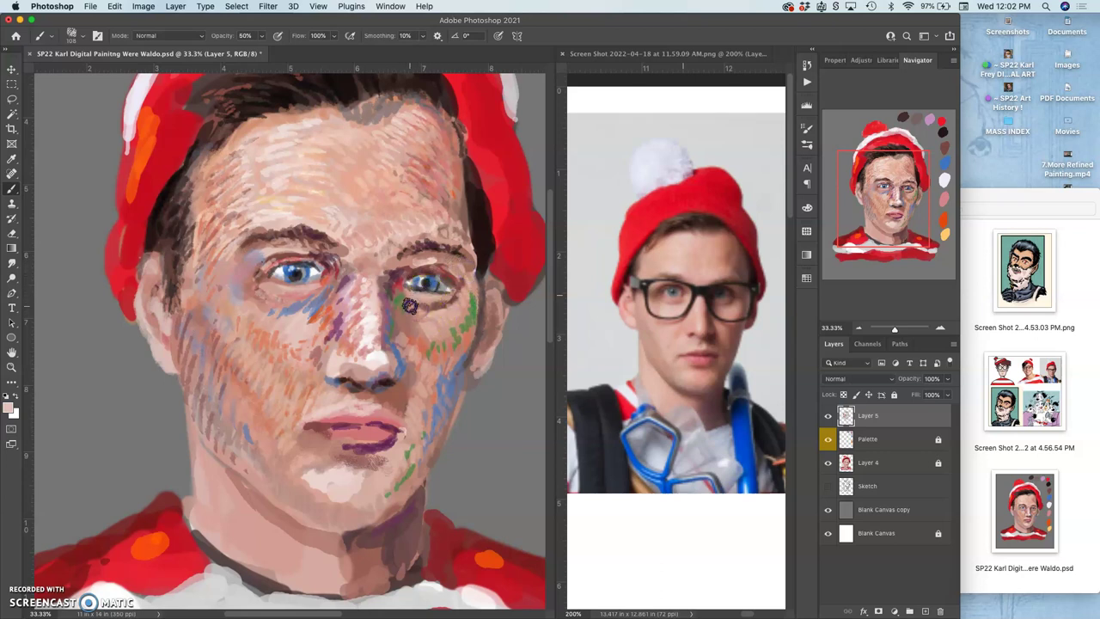
left_click_drag(465, 330, 501, 298)
left_click(491, 292)
Step: Sample a dark brown from the portrait and define the outer corner and lower lid of the right-hand eye
left_click(418, 290)
left_click(266, 275)
left_click(449, 276)
left_click(457, 255)
left_click(437, 143)
left_click(429, 84)
left_click_drag(462, 282, 446, 278)
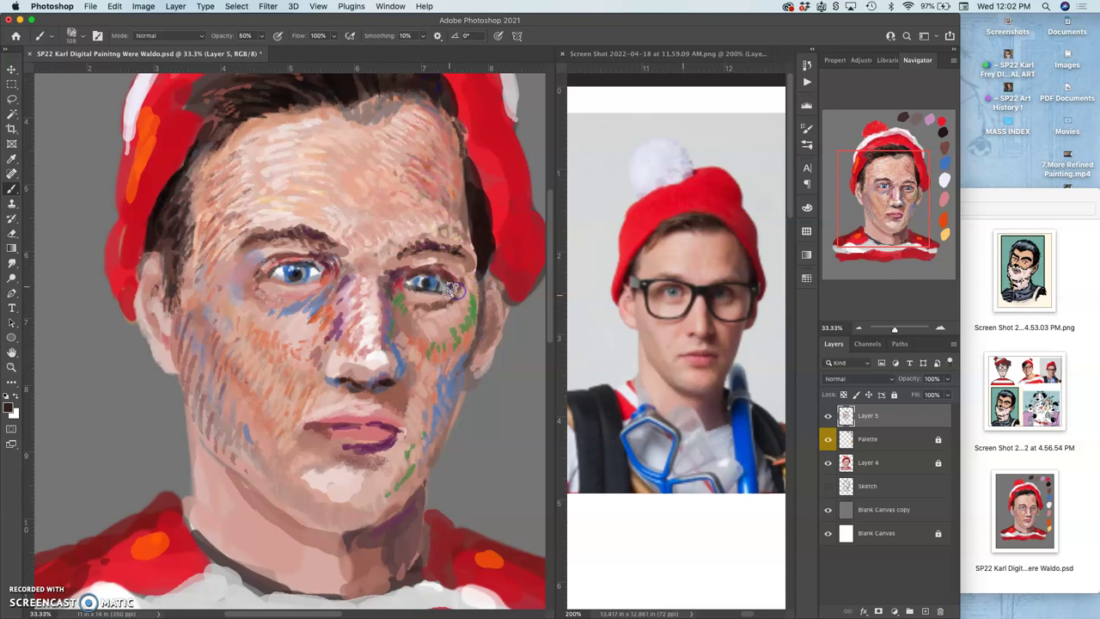
left_click(461, 273, "alt")
mouse_move(445, 282)
left_mouse_down()
mouse_move(430, 270)
mouse_move(441, 298)
left_mouse_up()
Step: Lay muted purple and coral strokes over the lower left-hand cheek, the side of the nose and the chin
mouse_move(383, 361)
left_mouse_down()
mouse_move(330, 429)
mouse_move(347, 452)
mouse_move(353, 428)
mouse_move(390, 408)
mouse_move(378, 476)
mouse_move(288, 479)
mouse_move(279, 448)
mouse_move(257, 438)
mouse_move(270, 465)
left_mouse_up()
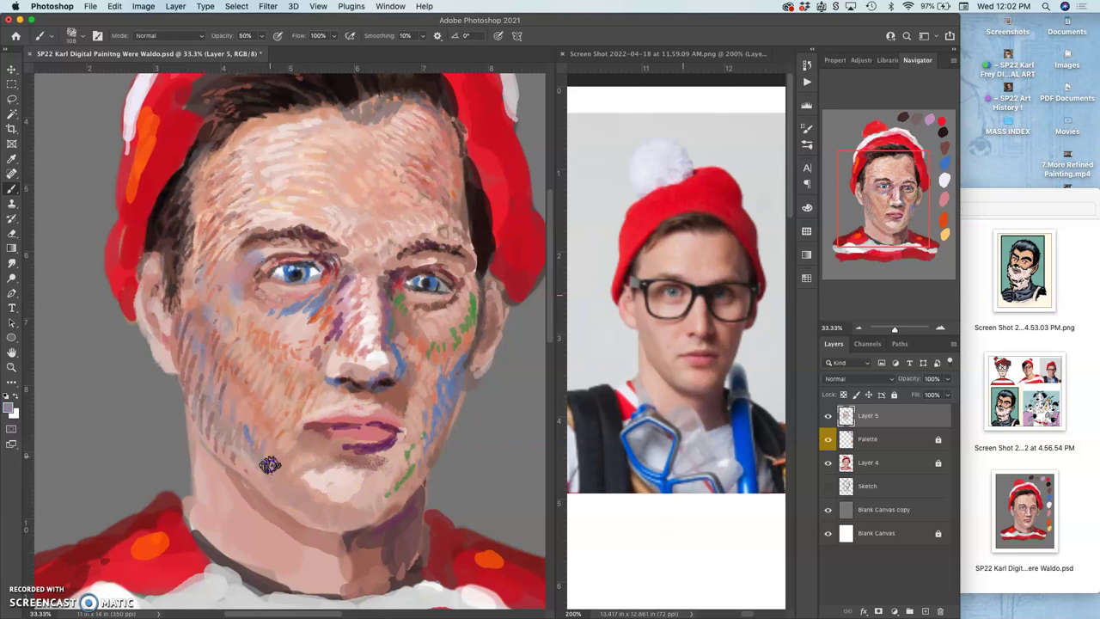
mouse_move(314, 391)
left_mouse_down()
mouse_move(318, 330)
mouse_move(337, 296)
mouse_move(321, 326)
left_mouse_up()
mouse_move(310, 469)
left_mouse_down()
mouse_move(315, 488)
mouse_move(276, 488)
mouse_move(306, 502)
left_mouse_up()
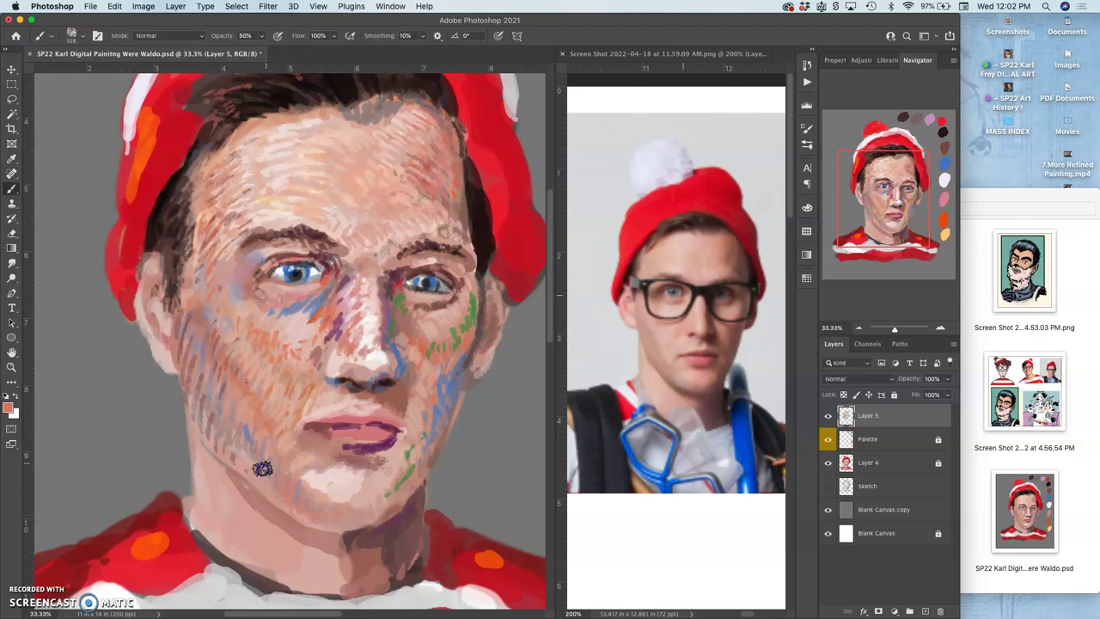
Step: Sample the jaw's muted purple and dusty pink tones and blend them in short strokes along the left-hand jawline
left_click(225, 442, "alt")
left_click_drag(211, 410, 245, 437)
left_click(245, 454)
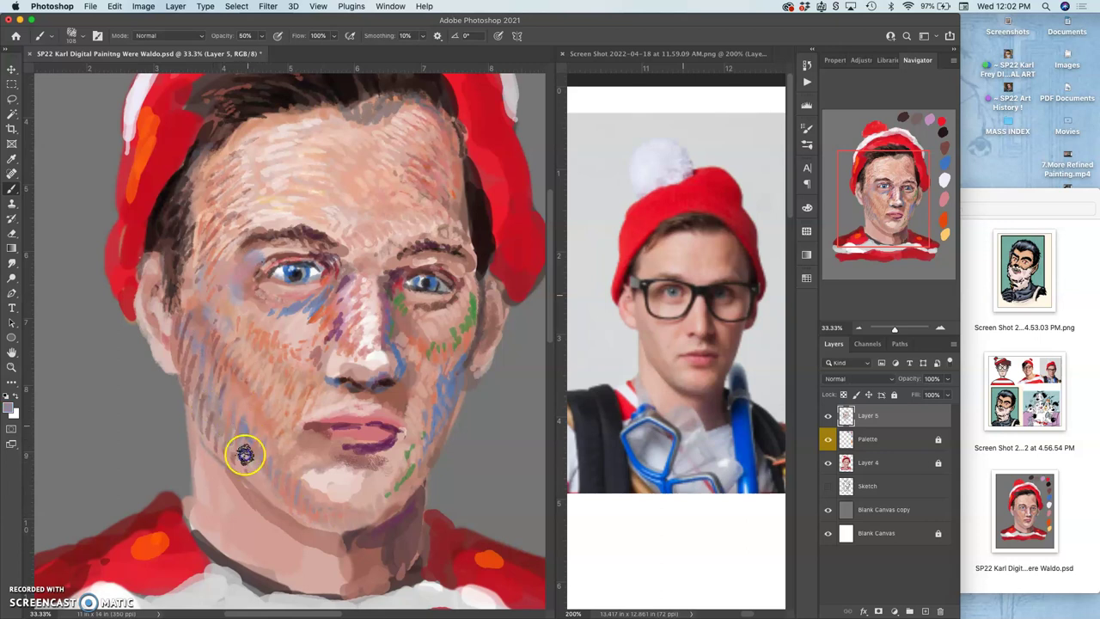
left_click(264, 420, "alt")
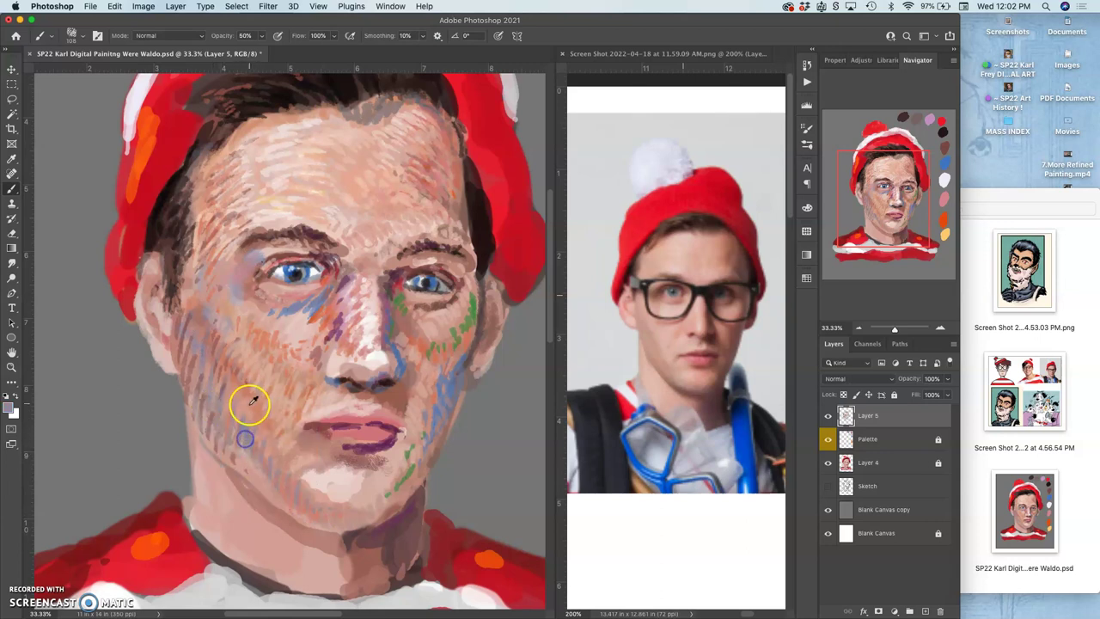
left_click(248, 434, "alt")
left_click_drag(237, 442, 239, 435)
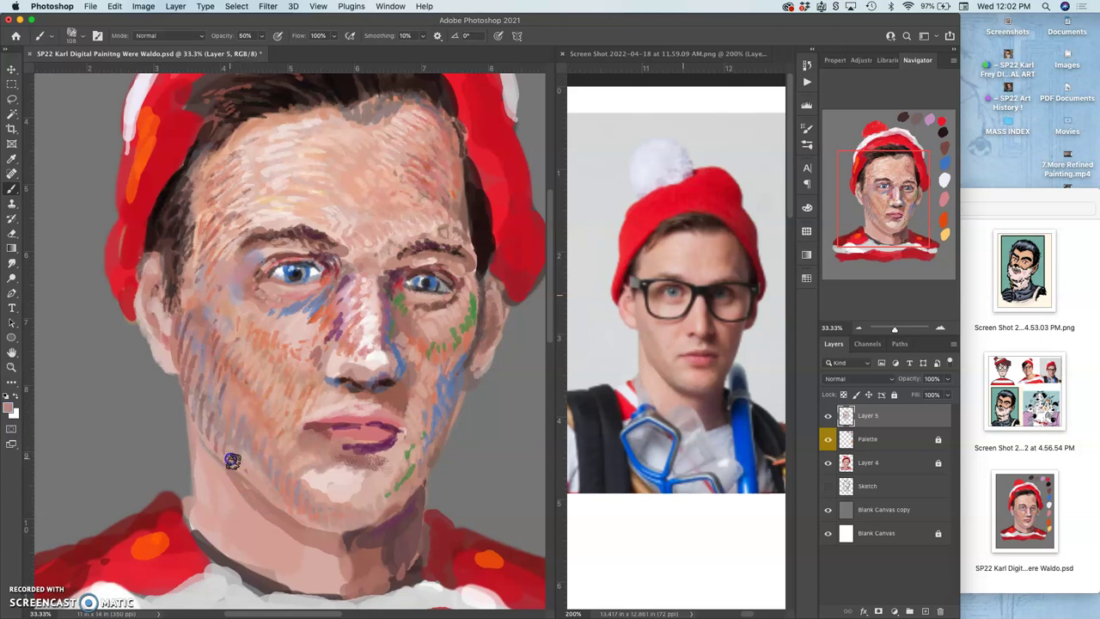
left_click(233, 459)
left_click(213, 399)
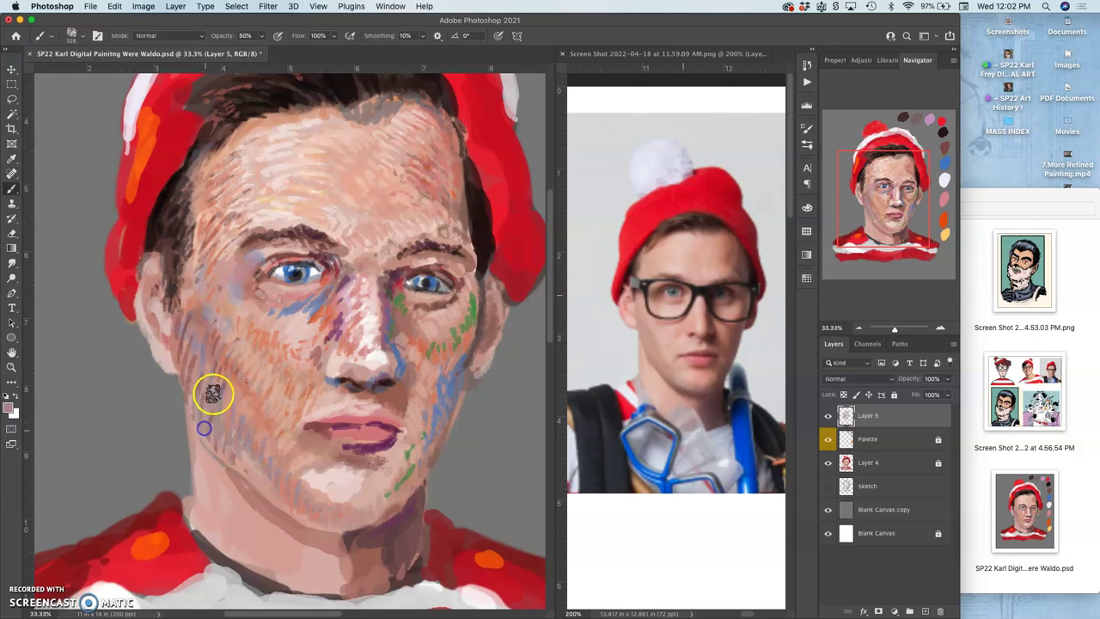
Step: Dab pinkish-beige strokes over the side of the left-hand cheek between the ear and the eye
left_click(201, 349)
left_click(233, 364)
left_click(229, 312)
left_click(204, 307)
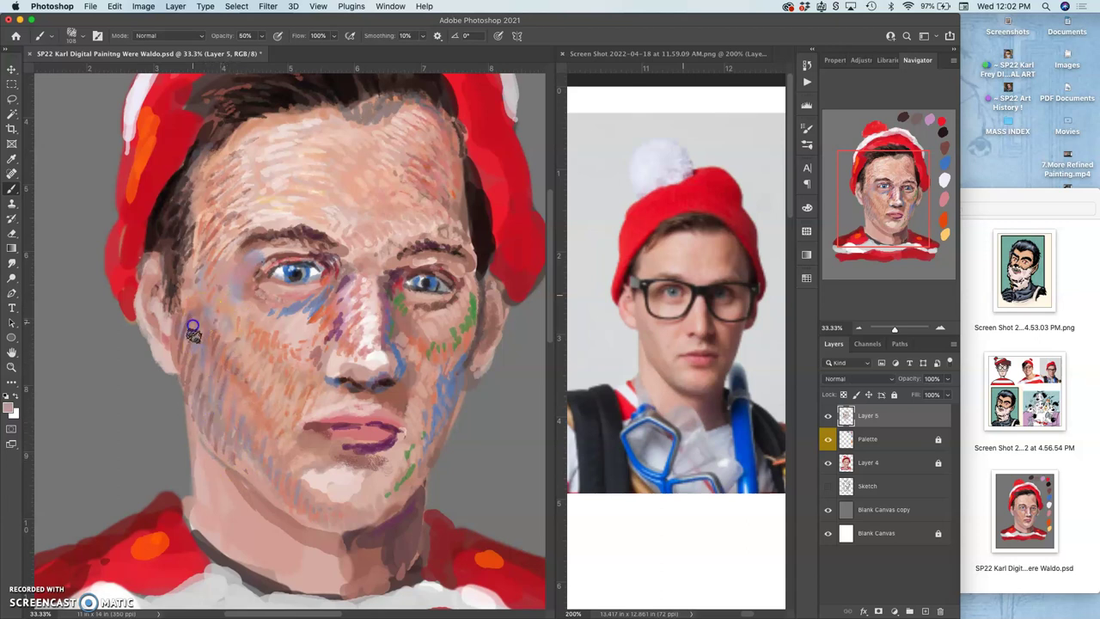
mouse_move(213, 317)
left_mouse_down()
mouse_move(207, 347)
mouse_move(221, 362)
left_mouse_up()
left_click(238, 314)
Step: Sample a lighter pink from beneath the eye and stroke it over the outer left-hand cheek beside the ear
left_click(287, 324, "alt")
left_click(232, 315)
left_click(197, 308)
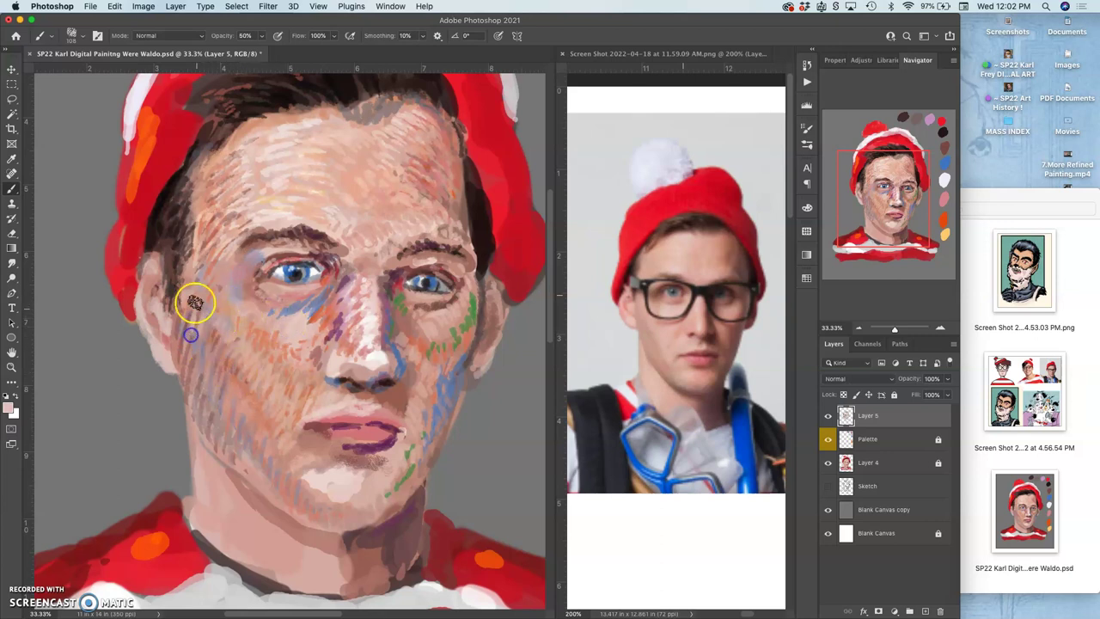
left_click(217, 357)
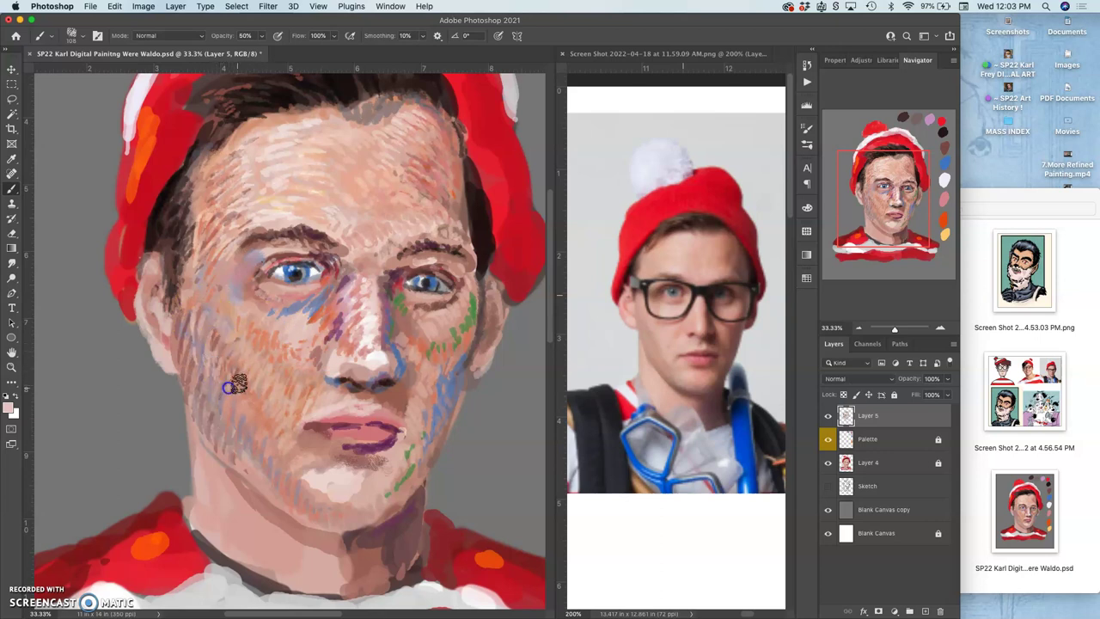
left_click_drag(202, 340, 200, 302)
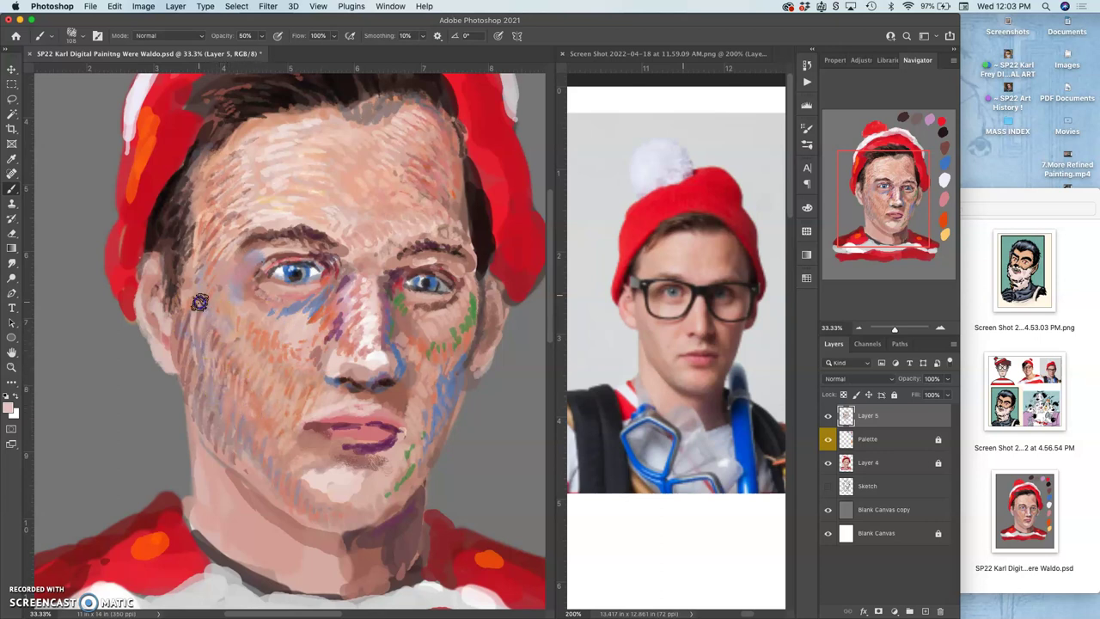
Step: Add short strokes around the outer corner of the left-hand eye and the temple
left_click(249, 261)
left_click(220, 289)
left_click_drag(232, 291, 235, 314)
mouse_move(243, 270)
left_mouse_down()
mouse_move(357, 283)
mouse_move(341, 261)
mouse_move(292, 276)
mouse_move(270, 253)
mouse_move(254, 268)
mouse_move(328, 264)
mouse_move(249, 254)
left_mouse_up()
Step: Sample mauve tones near the left-hand eye and dab them around its inner corner and the side of the nose
left_click(333, 277, "alt")
left_click(326, 267, "alt")
left_click(319, 309, "alt")
left_click(328, 253)
left_click(374, 249)
left_click(338, 364)
left_click(319, 315)
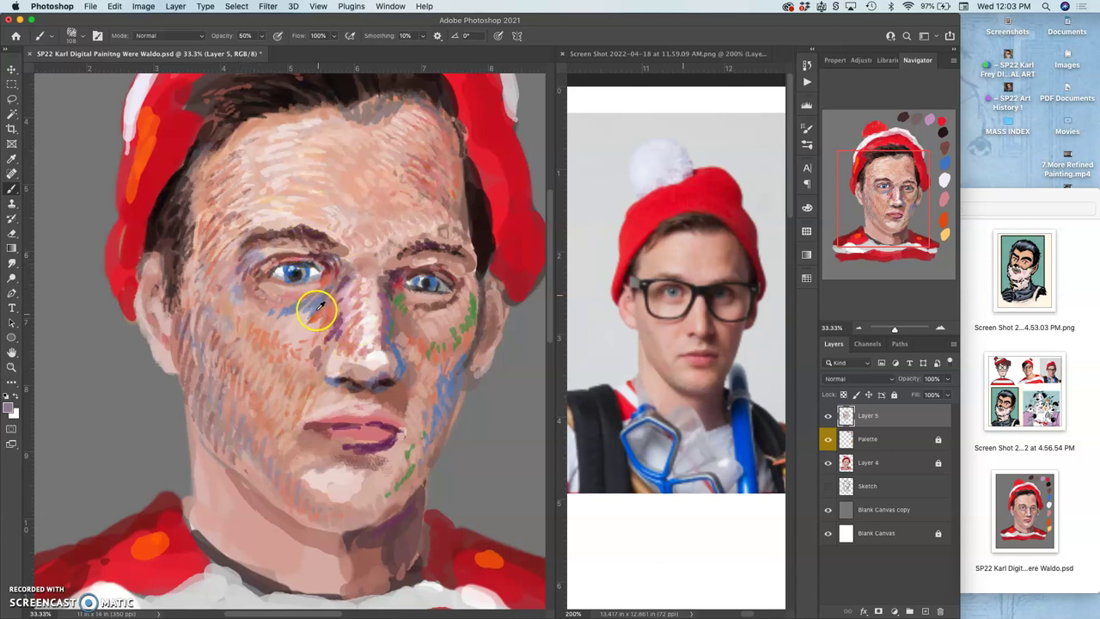
Step: Sample a rose tone around the mouth and dab it over the marks beneath the left-hand eye
left_click(310, 302)
left_click(337, 316)
left_click(293, 423)
left_click(356, 404)
left_click(352, 421)
left_click(300, 373)
left_click(297, 312)
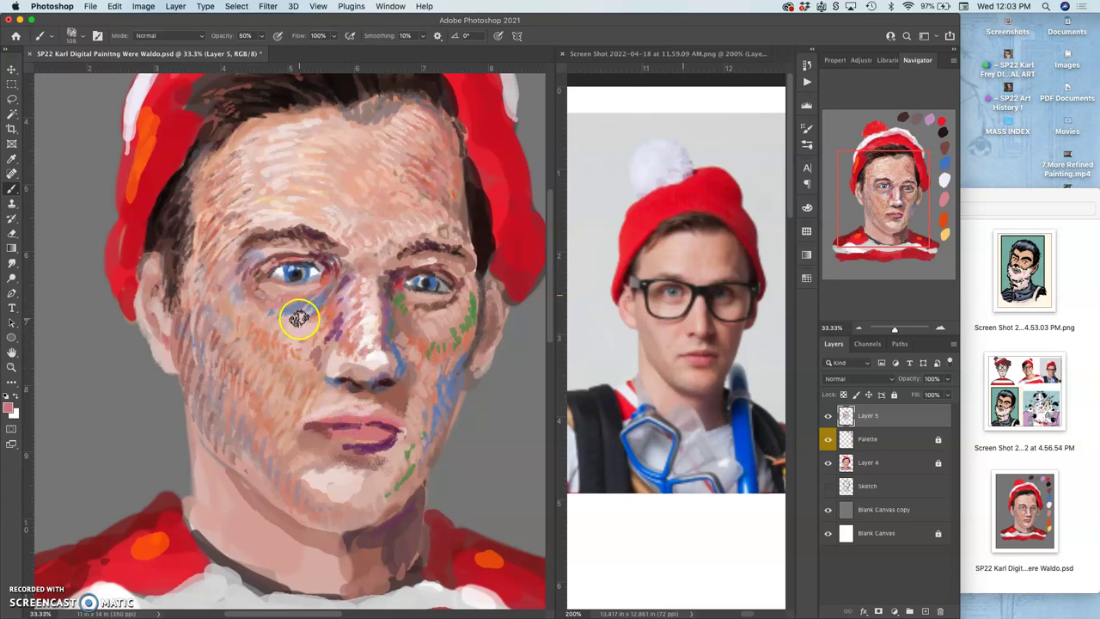
Step: Dab soft pink strokes over the upper left-hand cheek and beside the nose beneath the eye
left_click(302, 353)
left_click(304, 327)
left_click(295, 350)
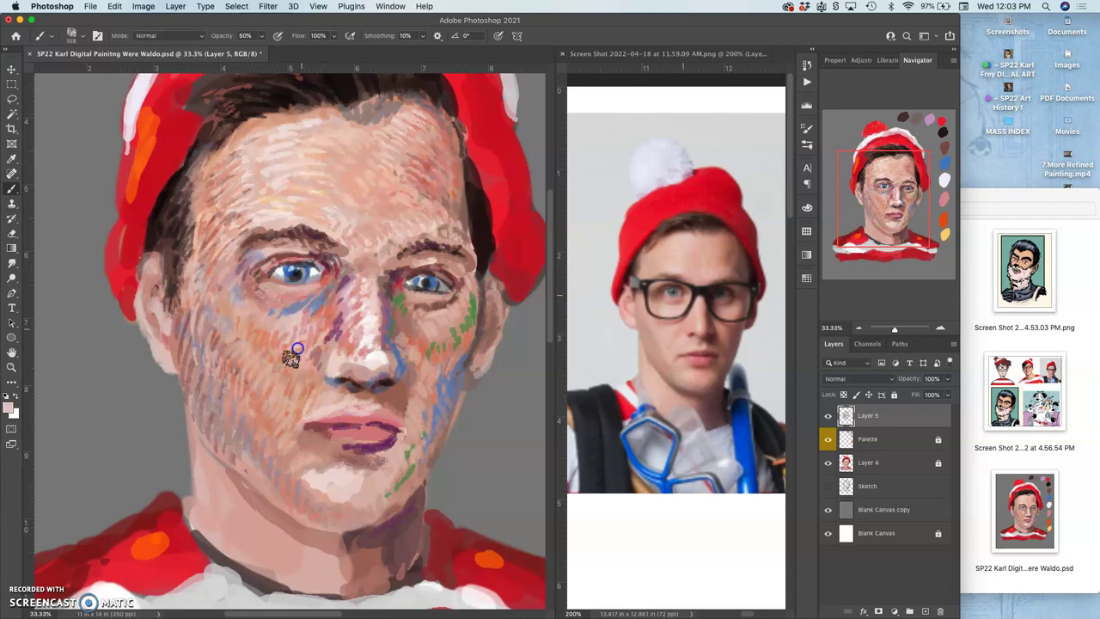
left_click(318, 302)
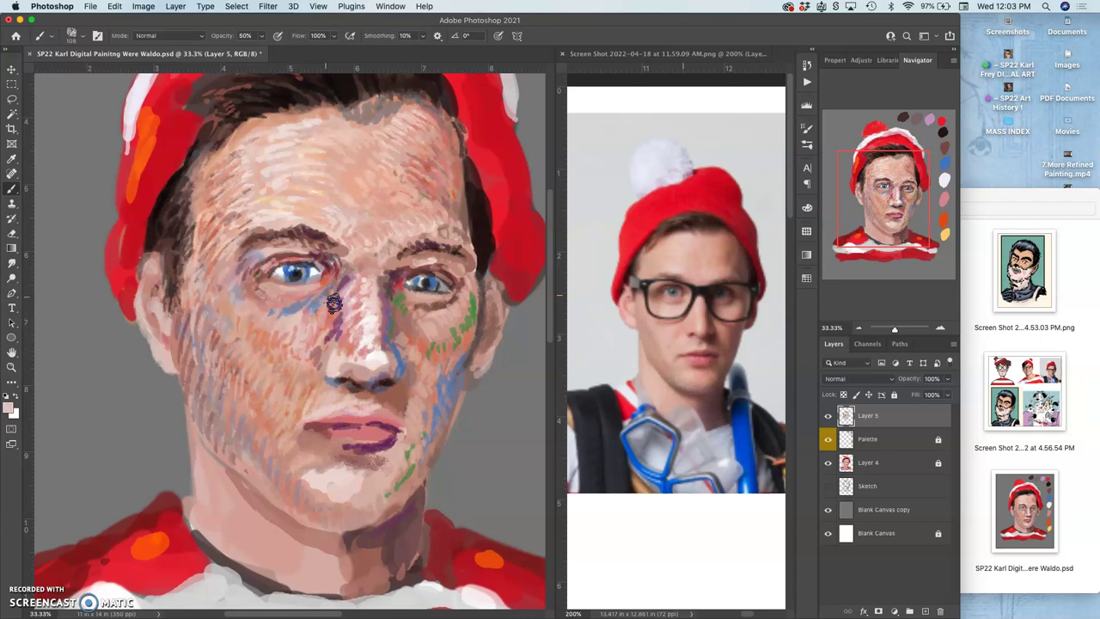
left_click(268, 333)
left_click(280, 335)
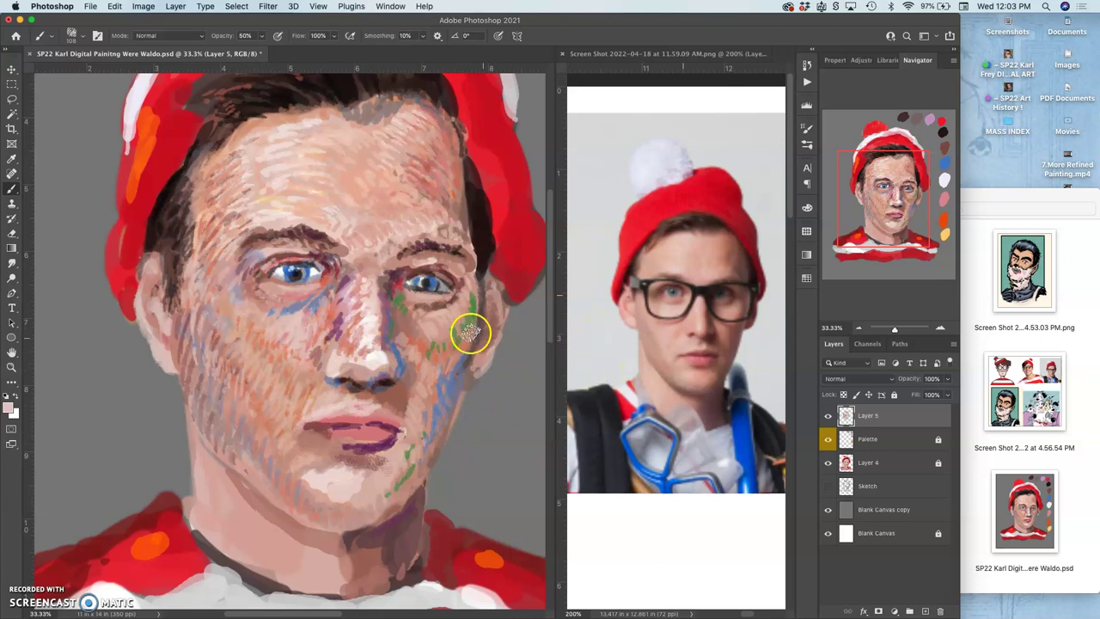
Step: Dab sampled pink strokes over the green marks along the outer edge of the right-hand cheek beneath the eye
left_click_drag(474, 314, 472, 281)
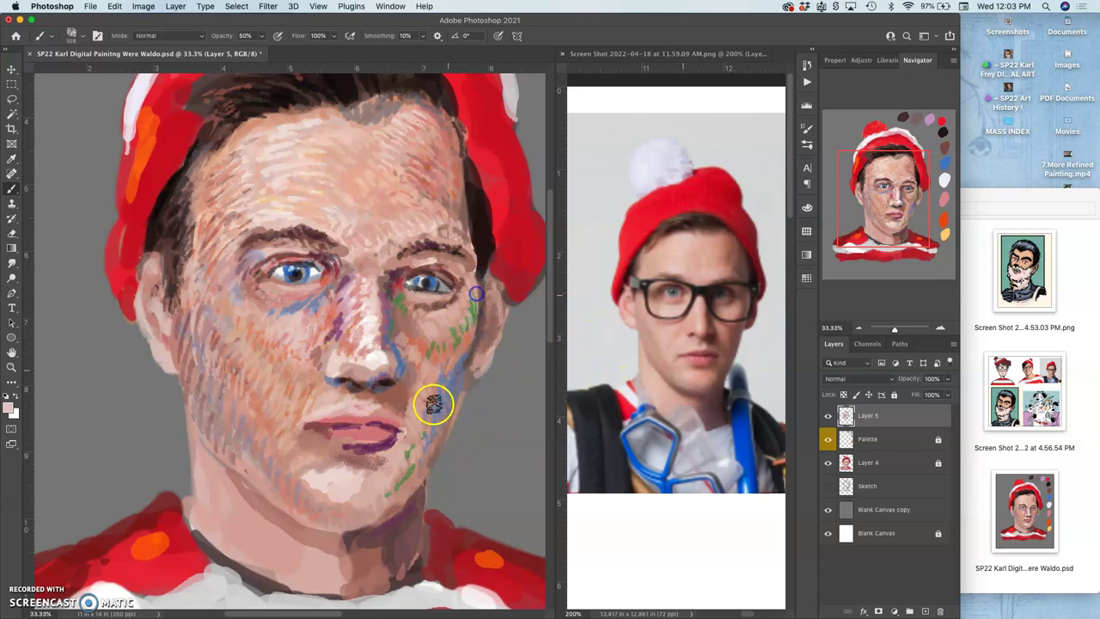
left_click(450, 390, "alt")
left_click_drag(466, 323, 464, 316)
left_click(404, 284)
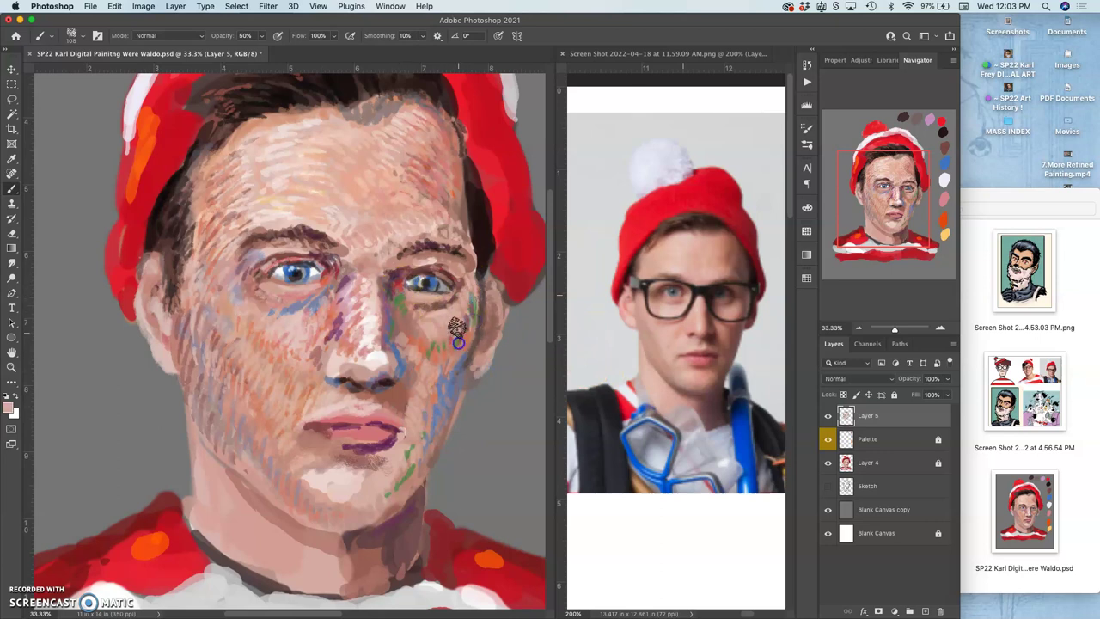
left_click_drag(470, 288, 472, 308)
left_click_drag(463, 331, 449, 345)
Step: Toggle the visibility of Layer 5 to compare the portrait with and without the textured strokes
left_click(716, 371, "alt")
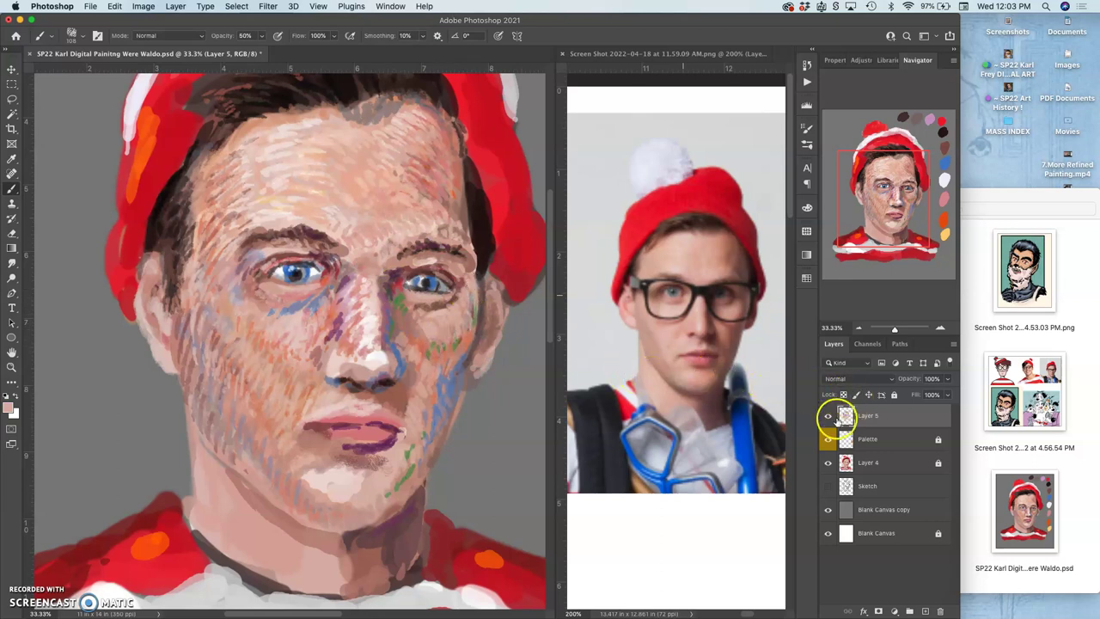
left_click(828, 416)
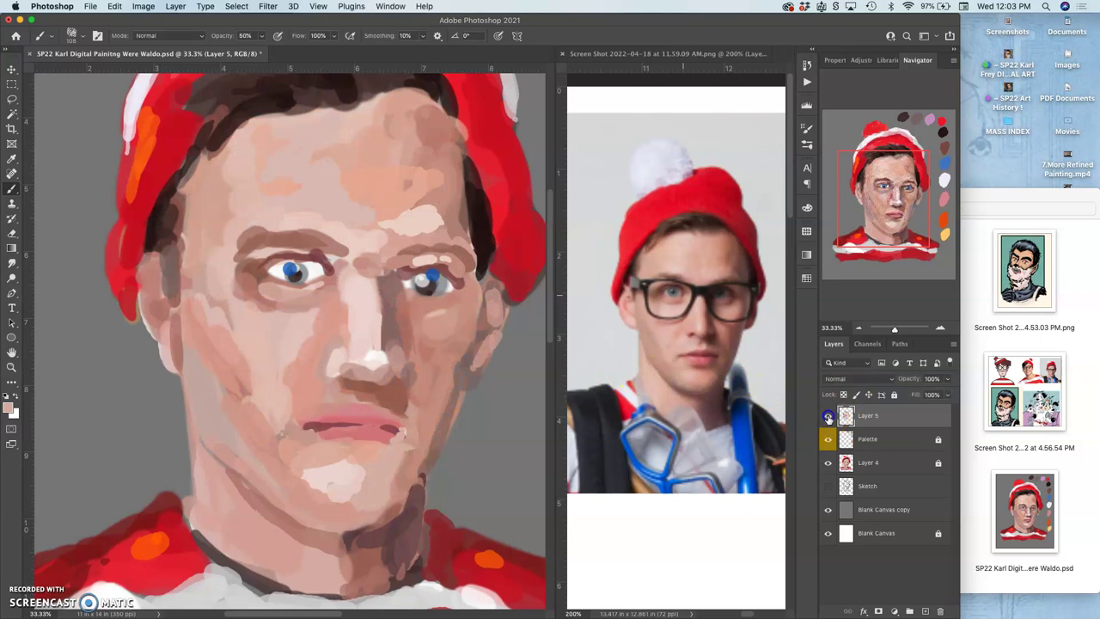
left_click(828, 416)
Step: Duplicate Layer 5 and hide the original layer beneath the copy
left_click(873, 415)
key("super+j")
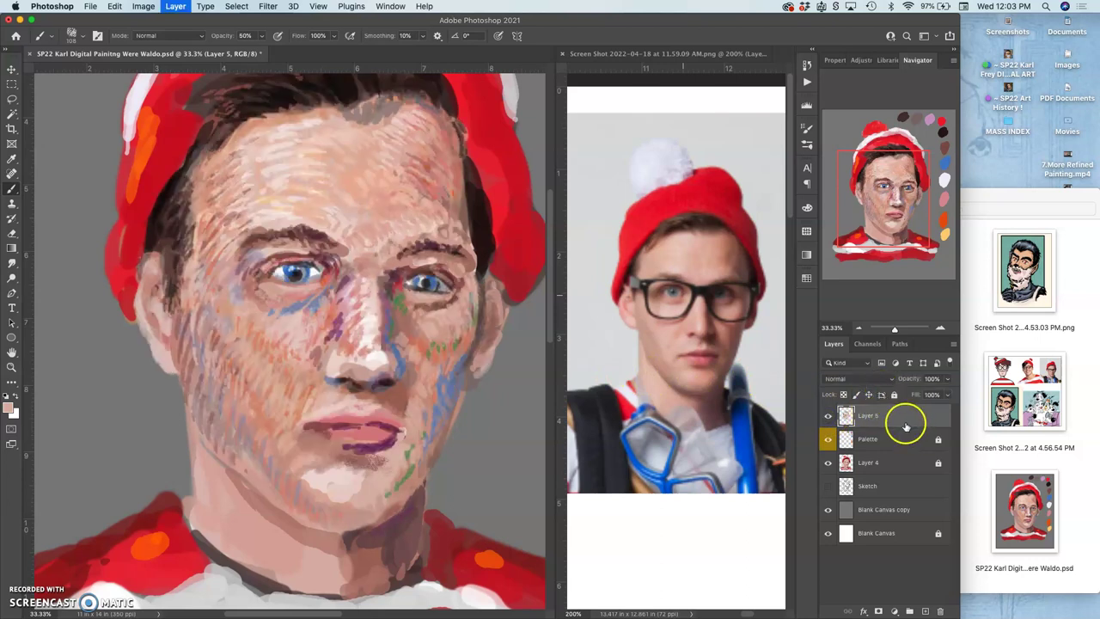
left_click(829, 440)
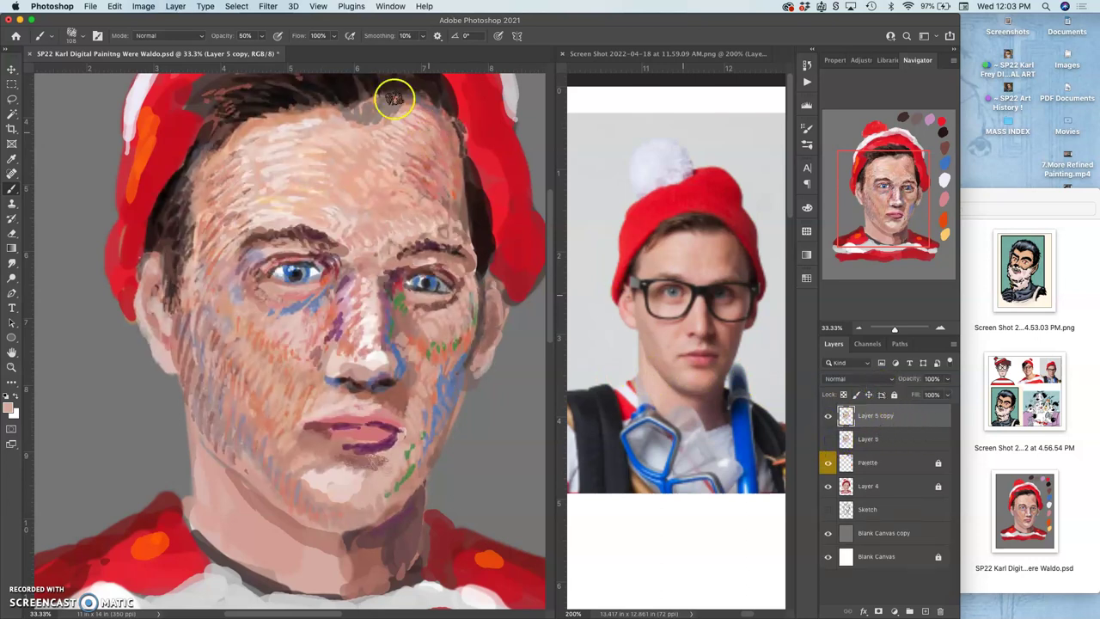
Step: Apply a Gaussian Blur with a 10.1 pixel radius to the copy of Layer 5
left_click(268, 6)
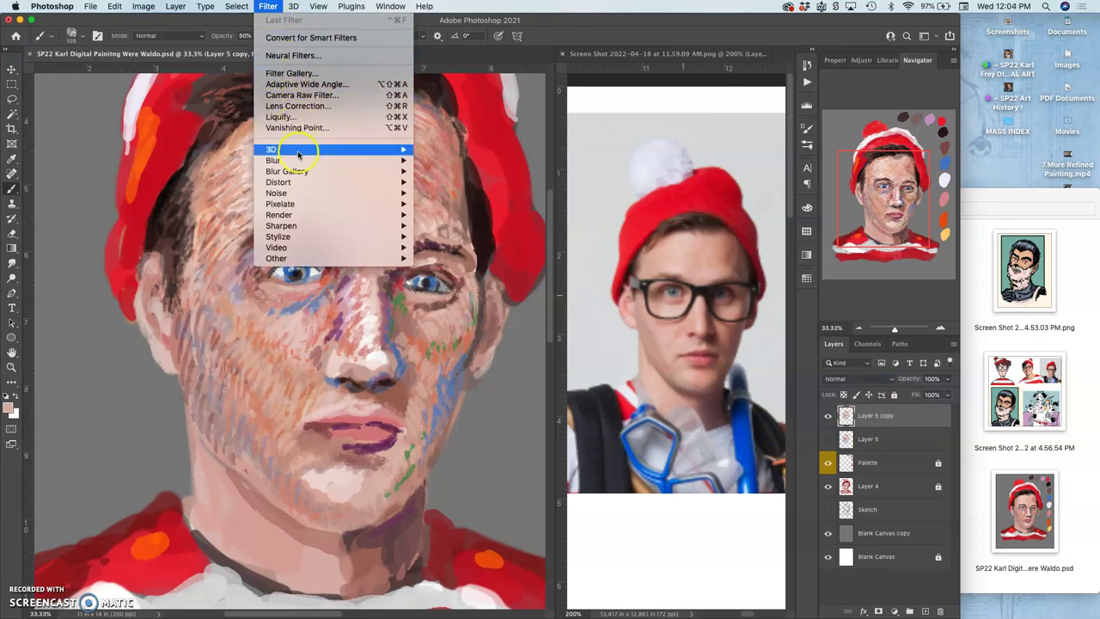
mouse_move(299, 161)
left_click(451, 203)
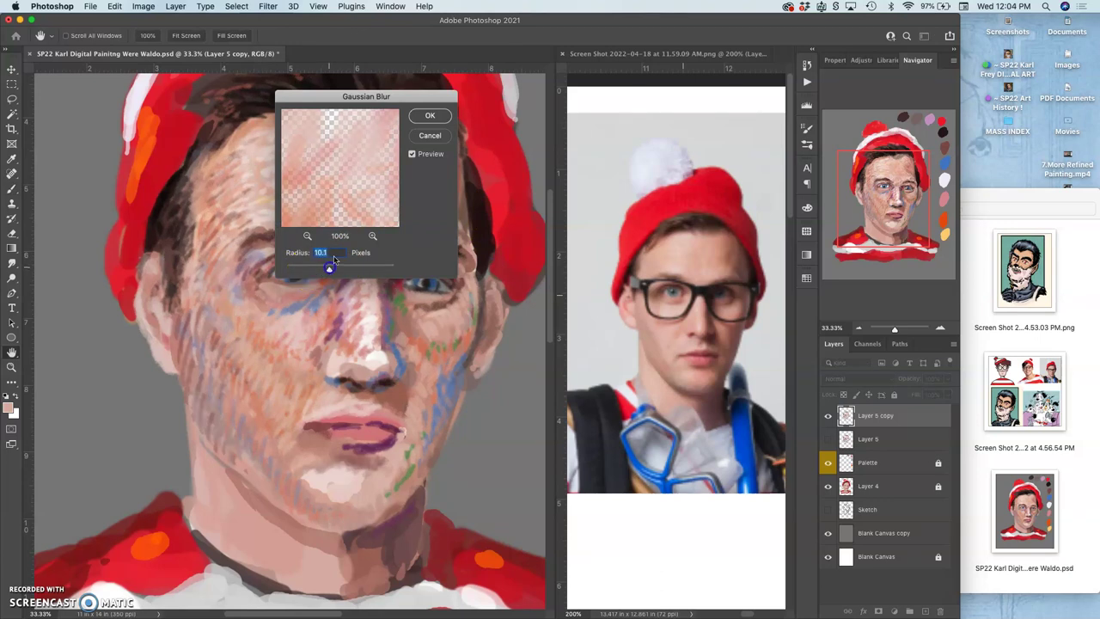
left_click(434, 114)
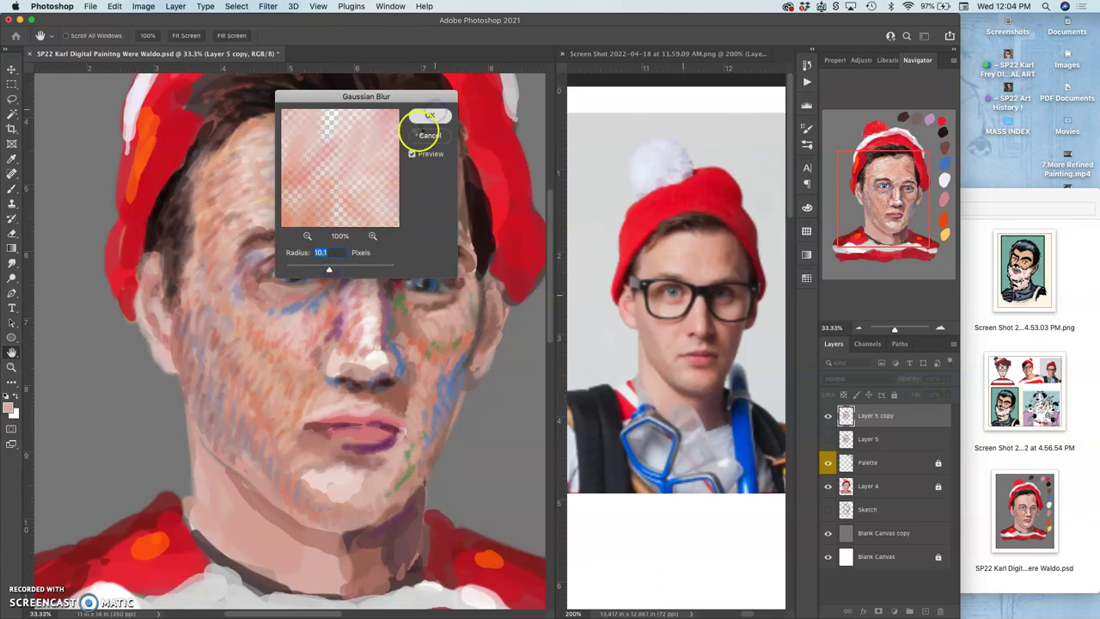
key("b")
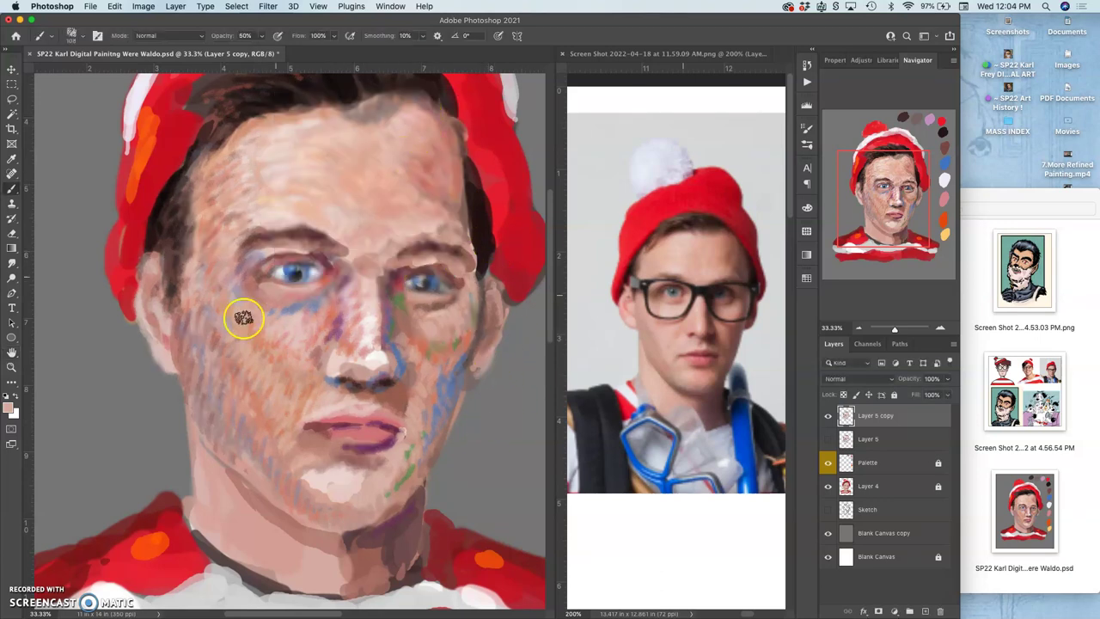
Step: Show Layer 5 again and toggle the blurred copy to compare soft blending with the original strokes
left_click(828, 416)
left_click(828, 416)
left_click(828, 439)
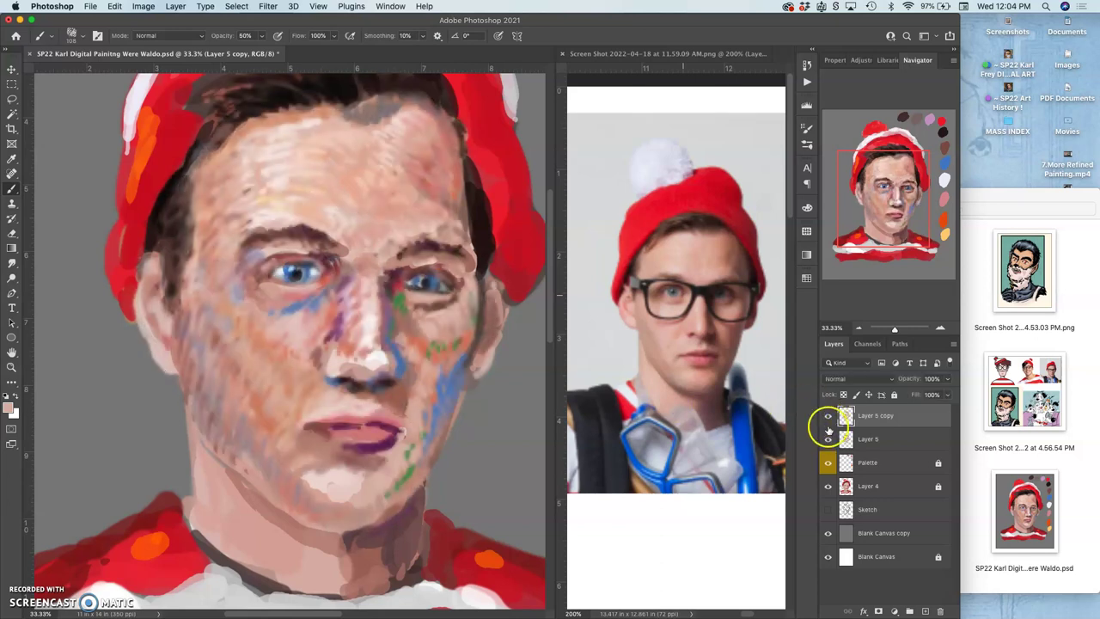
left_click(829, 417)
left_click(828, 416)
left_click(829, 416)
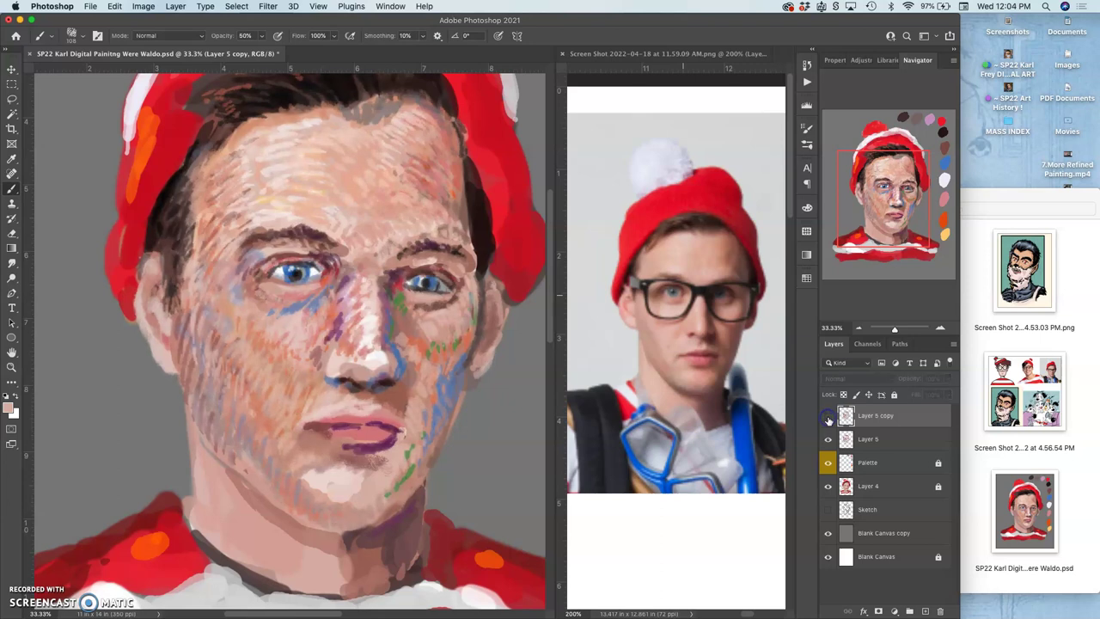
left_click(829, 416)
Step: Discard the blurred copy of Layer 5
left_click(828, 416)
left_click(915, 422)
key("BackSpace")
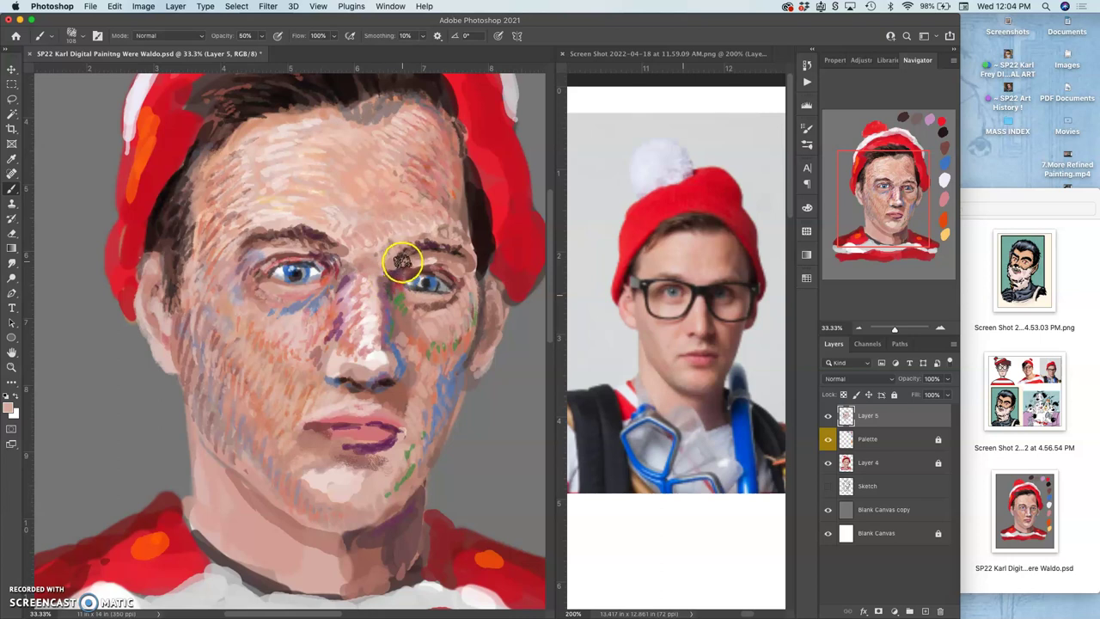
Step: Sample red and pink tones and dab them between the nose and the right-hand cheek, below the eye's inner corner
left_click(405, 330)
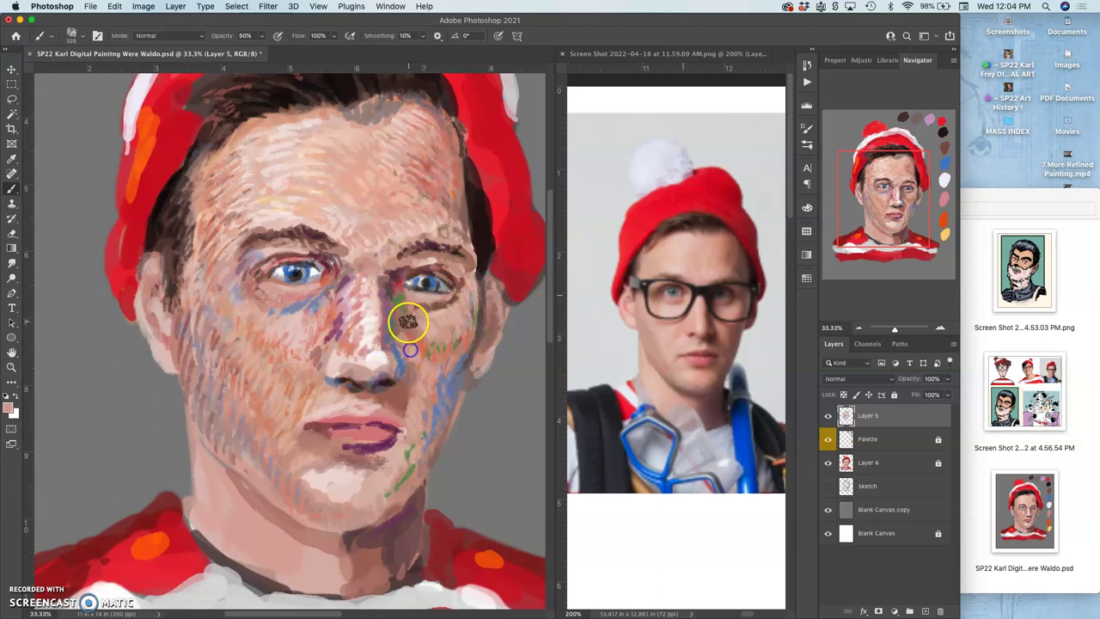
left_click(398, 284, "alt")
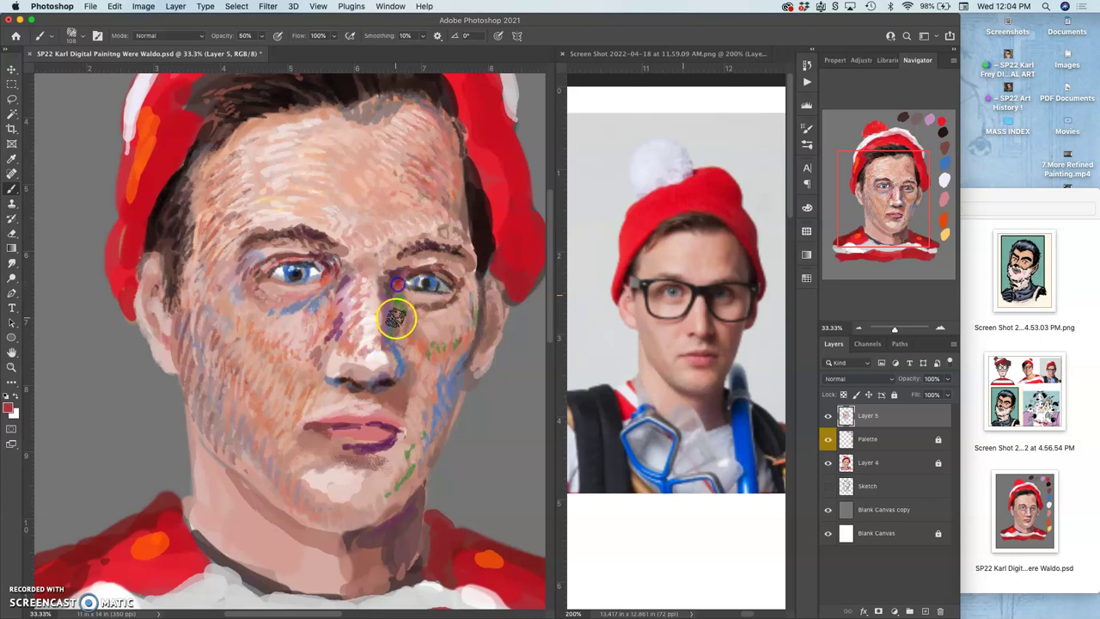
left_click(411, 320)
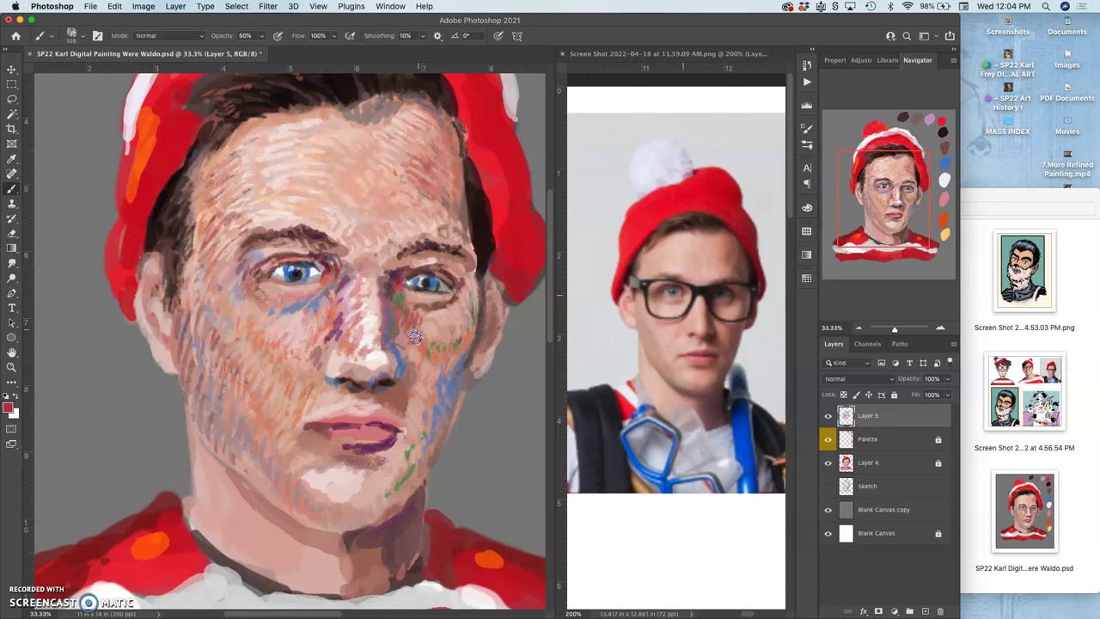
left_click(409, 324)
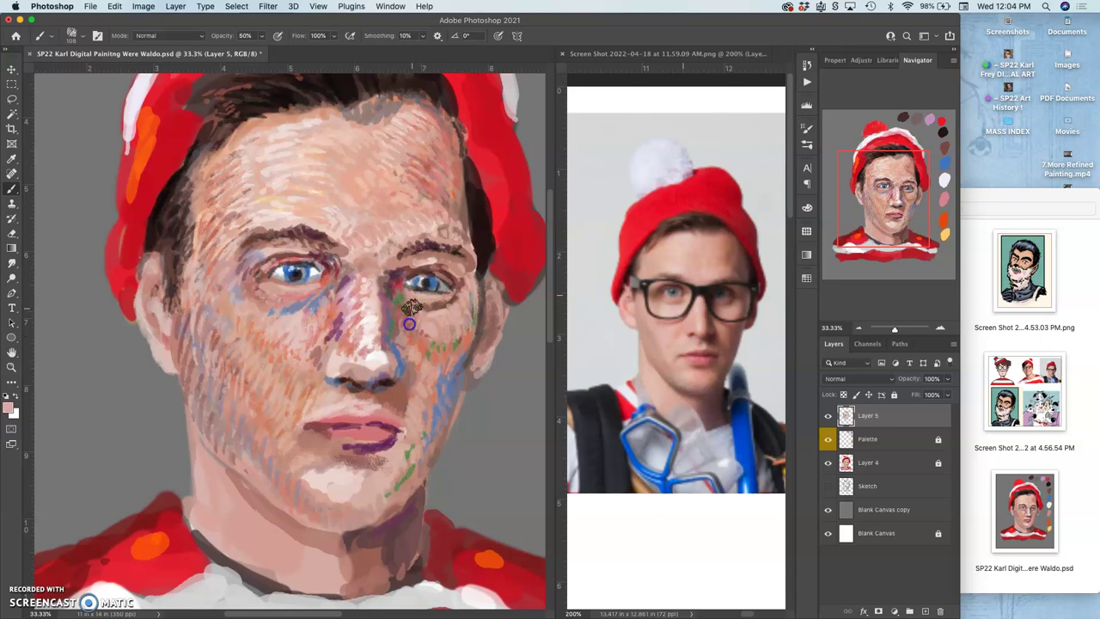
left_click(404, 334)
left_click(411, 332)
Step: Sample a coral tone on the right-hand cheek and dab strokes across the cheek and beside the nose
left_click(427, 355)
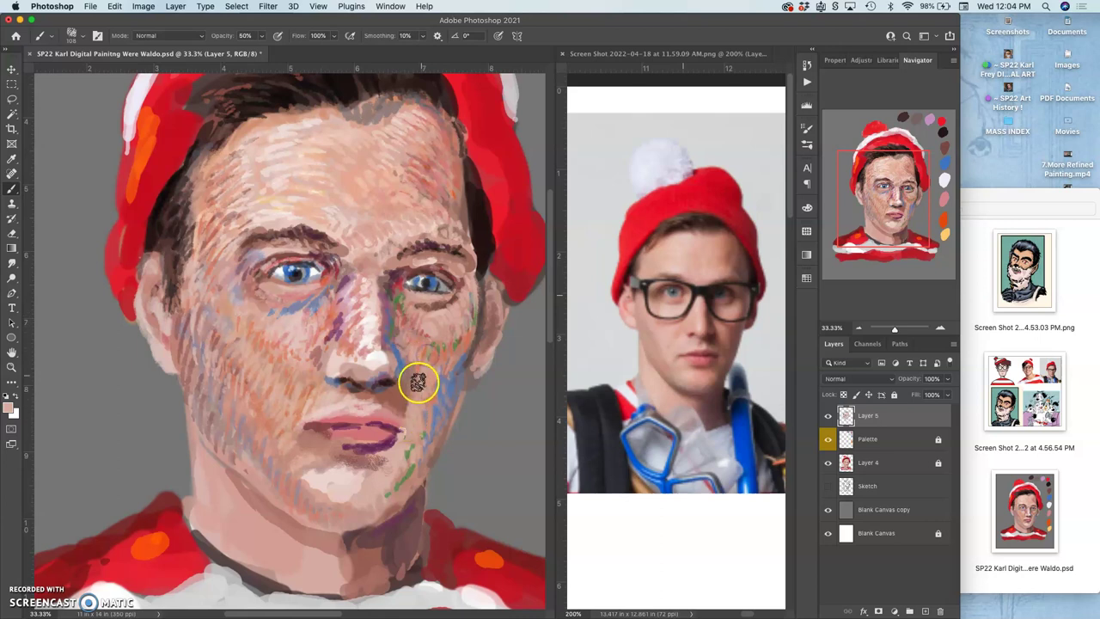
left_click_drag(429, 357, 447, 361)
left_click(438, 356, "alt")
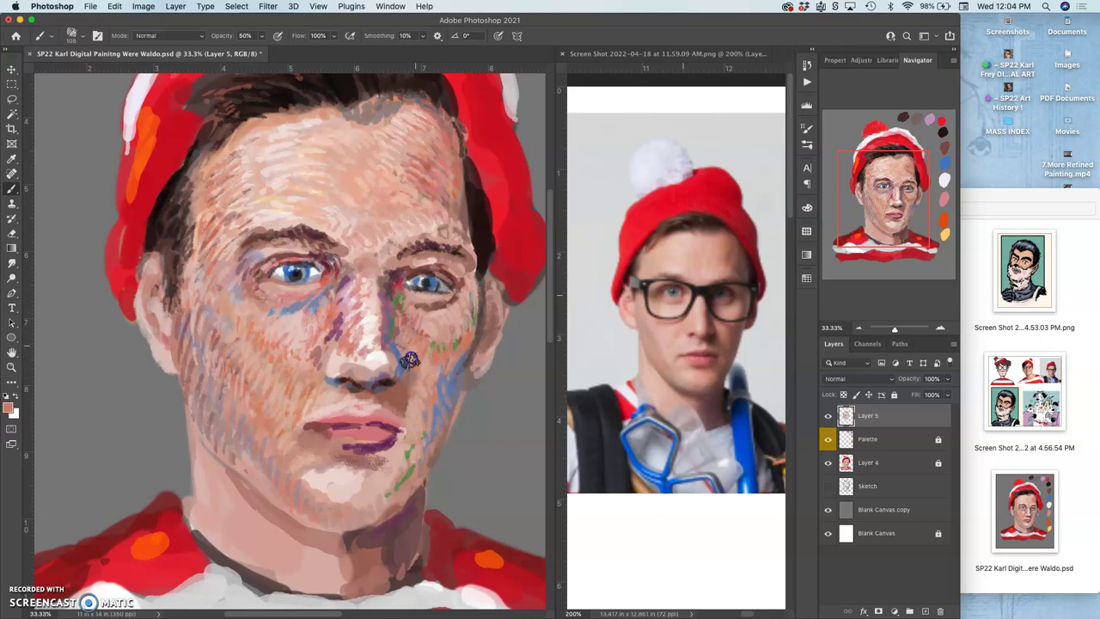
left_click(400, 342)
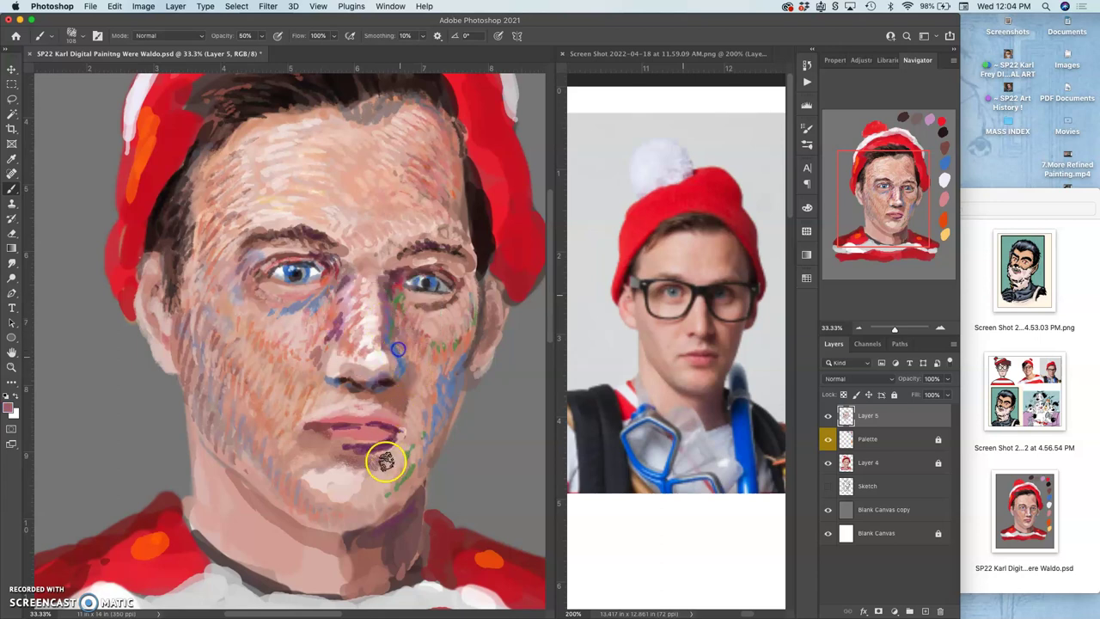
Step: Add mauve strokes from the outer corner of the right-hand eye down onto the upper cheek
left_click_drag(465, 270, 471, 282)
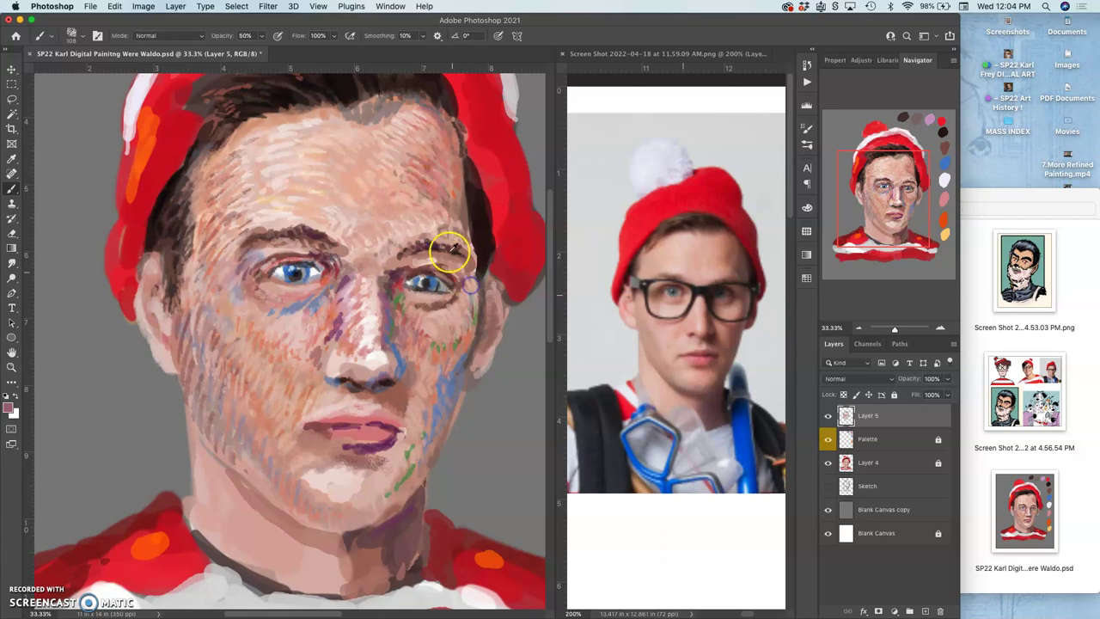
left_click(405, 272, "alt")
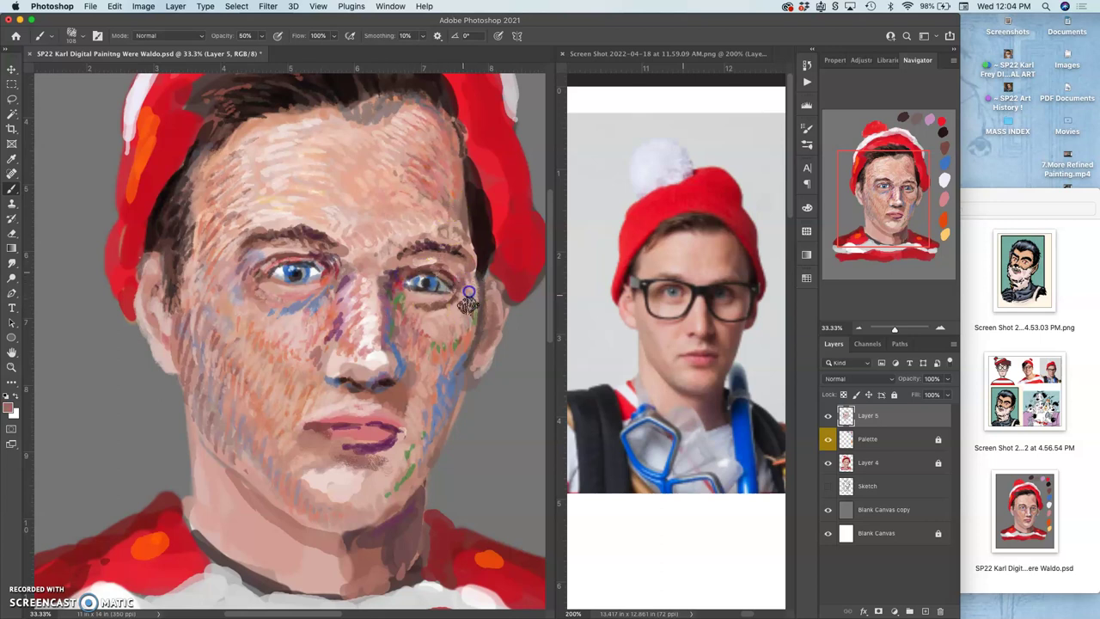
left_click_drag(458, 309, 453, 330)
Step: Sample coral and pale pink tones and layer short strokes over the chin and up toward the left-hand cheek
mouse_move(322, 470)
left_mouse_down()
mouse_move(349, 464)
mouse_move(306, 470)
mouse_move(336, 477)
mouse_move(339, 454)
mouse_move(295, 468)
mouse_move(308, 494)
mouse_move(312, 477)
mouse_move(332, 478)
mouse_move(341, 494)
mouse_move(364, 481)
mouse_move(340, 494)
mouse_move(364, 495)
mouse_move(381, 469)
mouse_move(360, 467)
mouse_move(449, 360)
mouse_move(439, 354)
mouse_move(386, 426)
mouse_move(367, 475)
mouse_move(377, 485)
mouse_move(397, 473)
mouse_move(368, 492)
left_mouse_up()
left_click(333, 481, "alt")
left_click(435, 359, "alt")
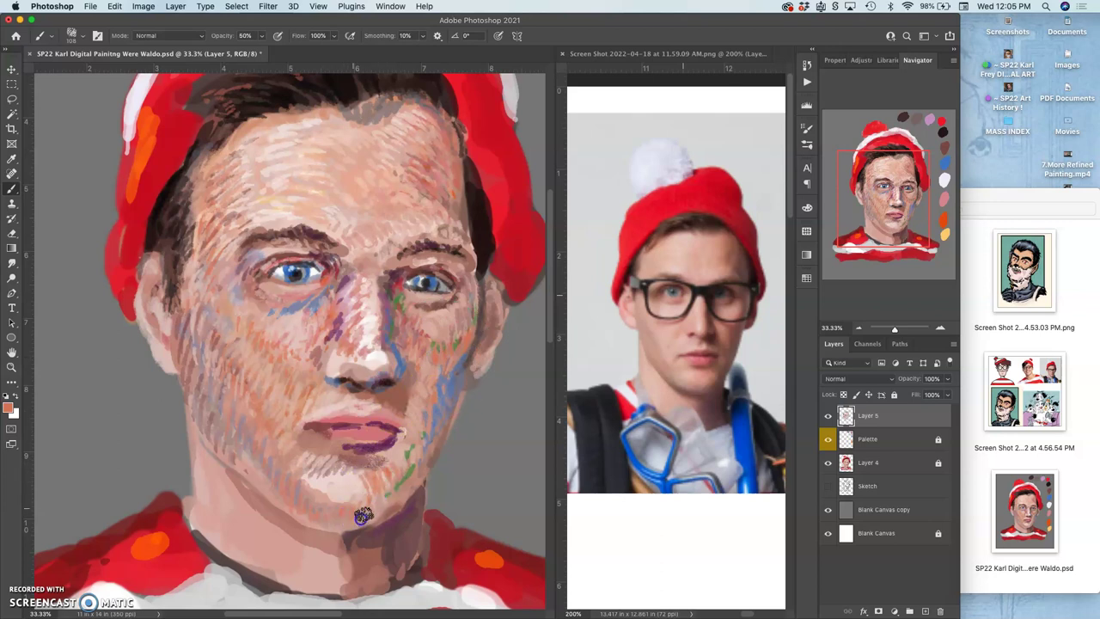
left_click(362, 491, "alt")
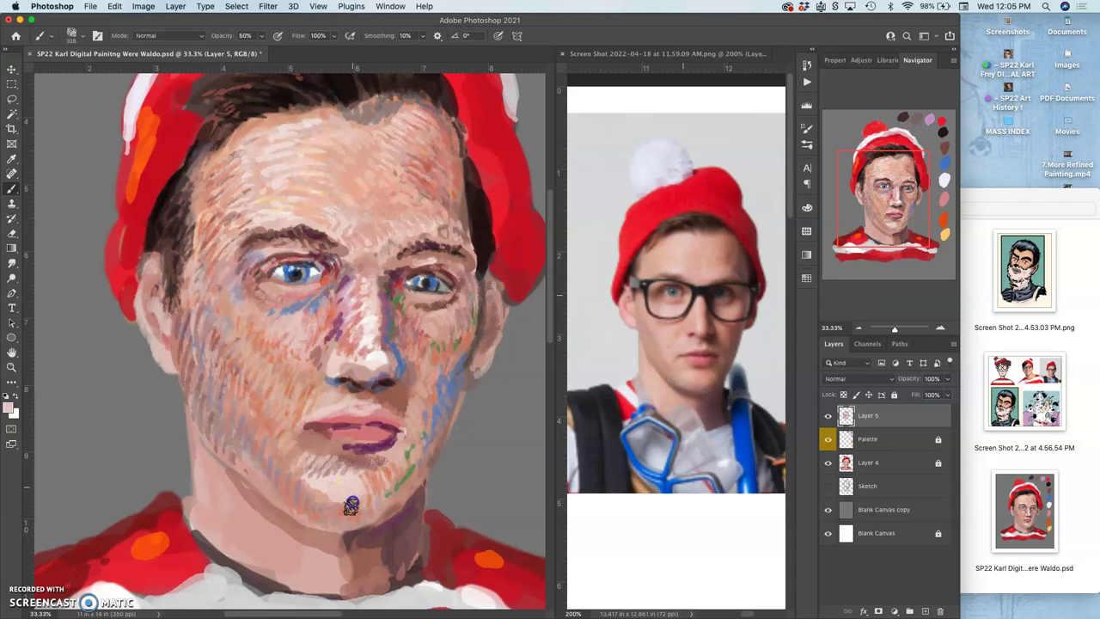
mouse_move(342, 510)
left_mouse_down()
mouse_move(367, 480)
mouse_move(363, 446)
mouse_move(416, 424)
mouse_move(430, 401)
mouse_move(357, 502)
mouse_move(332, 507)
mouse_move(319, 486)
mouse_move(305, 497)
mouse_move(301, 468)
mouse_move(337, 478)
mouse_move(315, 488)
mouse_move(253, 403)
mouse_move(275, 407)
mouse_move(282, 455)
mouse_move(266, 441)
mouse_move(271, 395)
mouse_move(261, 384)
mouse_move(248, 397)
mouse_move(245, 361)
left_mouse_up()
Step: Layer pale pink strokes over the left-hand cheek and along the jawline
left_click(425, 408, "alt")
left_click(252, 384)
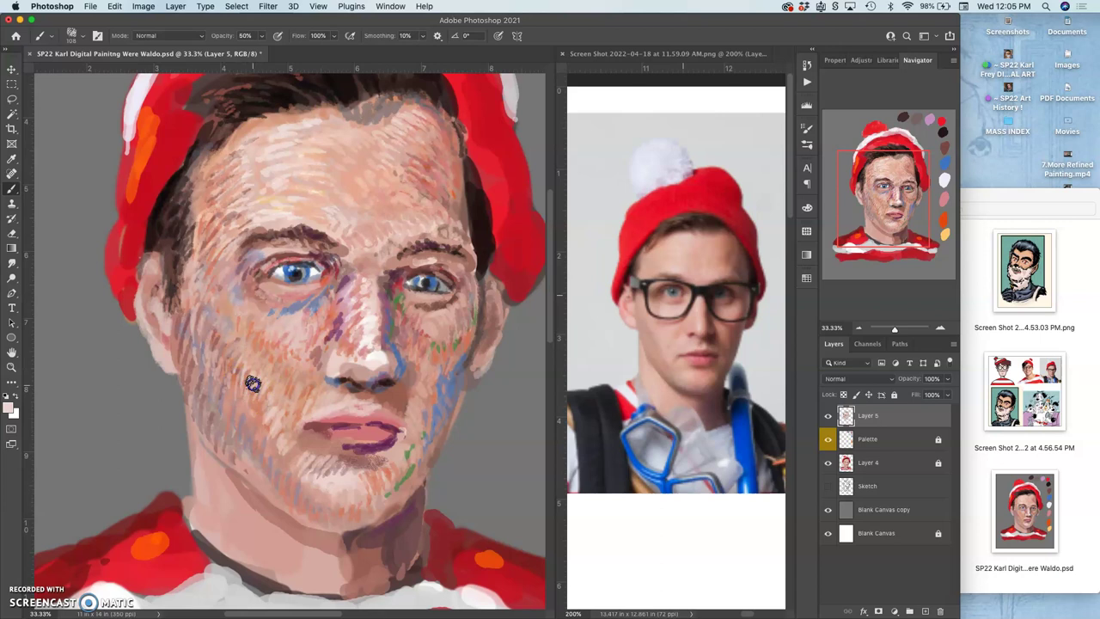
mouse_move(255, 419)
left_mouse_down()
mouse_move(275, 445)
mouse_move(295, 443)
mouse_move(263, 446)
mouse_move(230, 385)
left_mouse_up()
left_click(232, 370)
left_click_drag(218, 473, 236, 507)
mouse_move(277, 428)
left_mouse_down()
mouse_move(281, 404)
mouse_move(216, 360)
mouse_move(211, 343)
left_mouse_up()
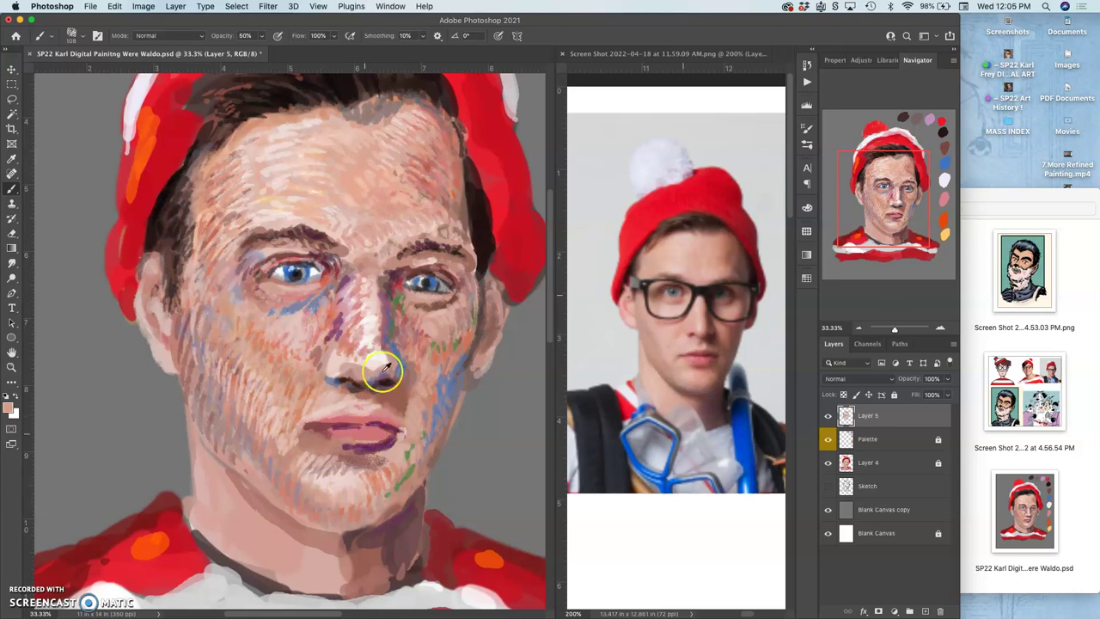
Step: Sample crimson from the inner corner of the right-hand eye and stroke it along the lips
left_click(404, 277, "alt")
mouse_move(364, 432)
left_mouse_down()
mouse_move(352, 438)
mouse_move(330, 420)
left_mouse_up()
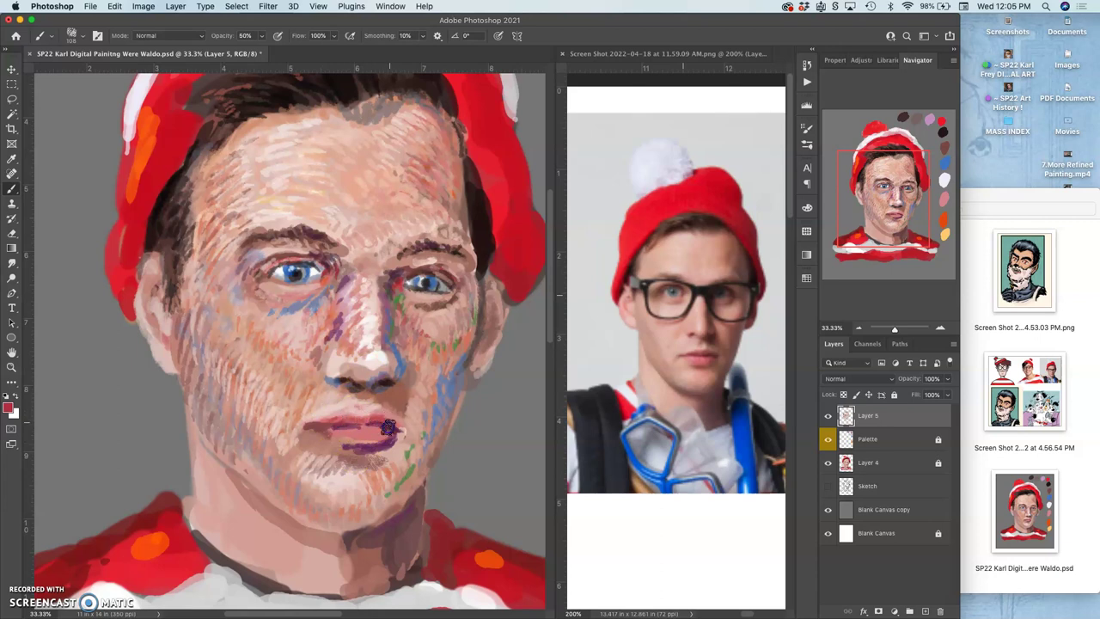
Step: Sample skin tones around the brow and blend short strokes at the inner end of the left-hand eyebrow
left_click(332, 250, "alt")
left_click_drag(348, 248, 340, 252)
left_click(342, 242, "alt")
left_click(341, 217, "alt")
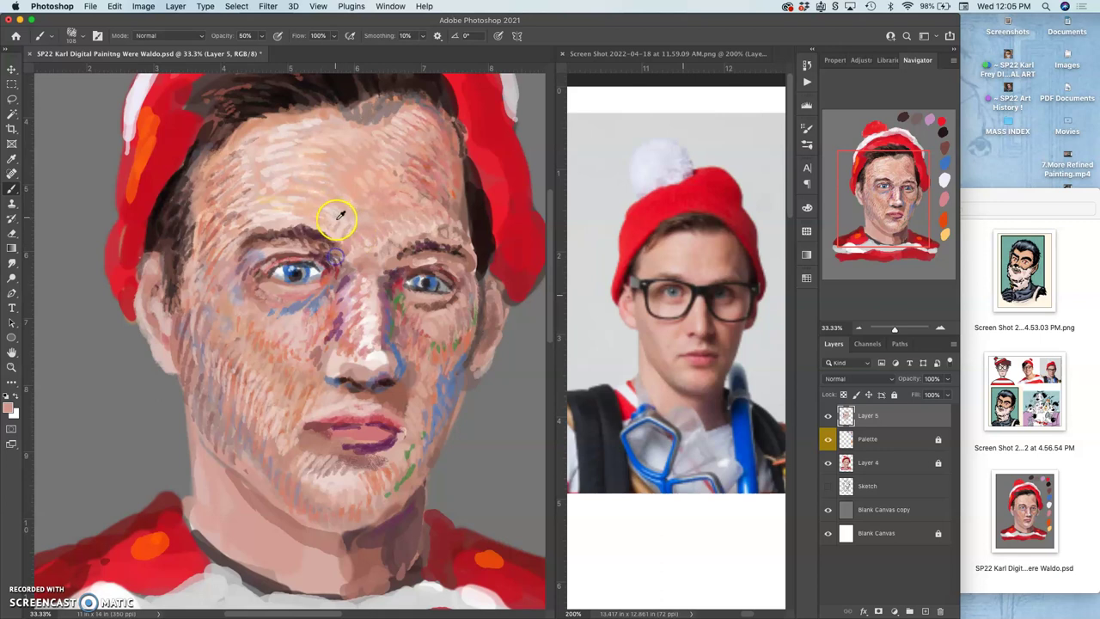
mouse_move(347, 227)
left_mouse_down()
mouse_move(351, 247)
mouse_move(340, 255)
left_mouse_up()
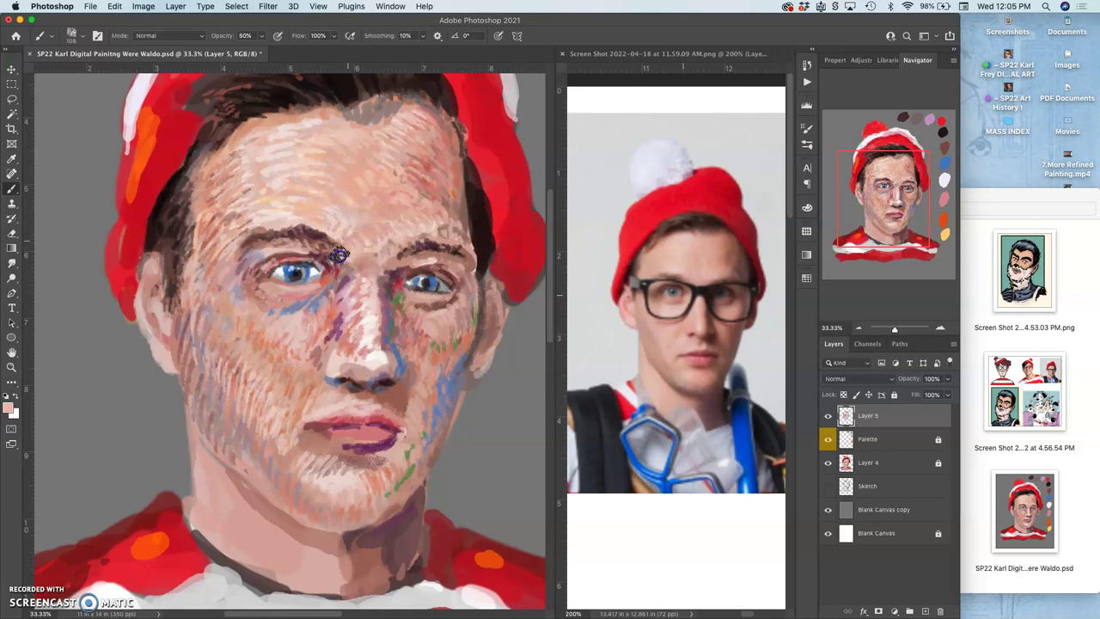
left_click(351, 246, "alt")
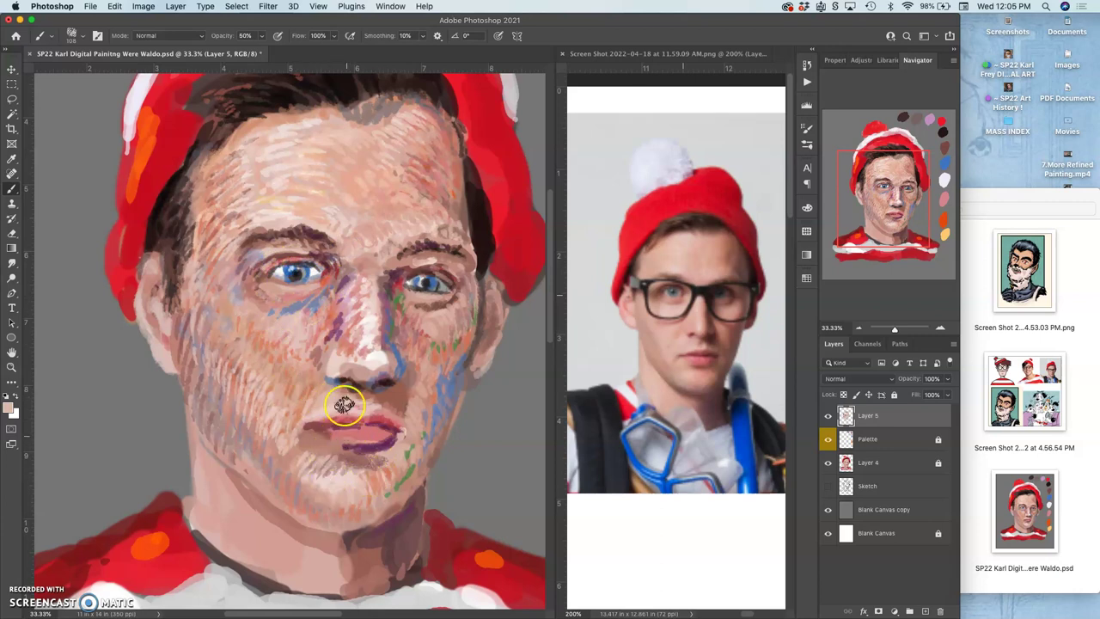
Step: Sample dark maroon and add accents at the inner corner of the left-hand eye and on the upper lip
left_click(328, 269, "alt")
left_click_drag(328, 268, 329, 268)
left_click_drag(367, 422, 371, 420)
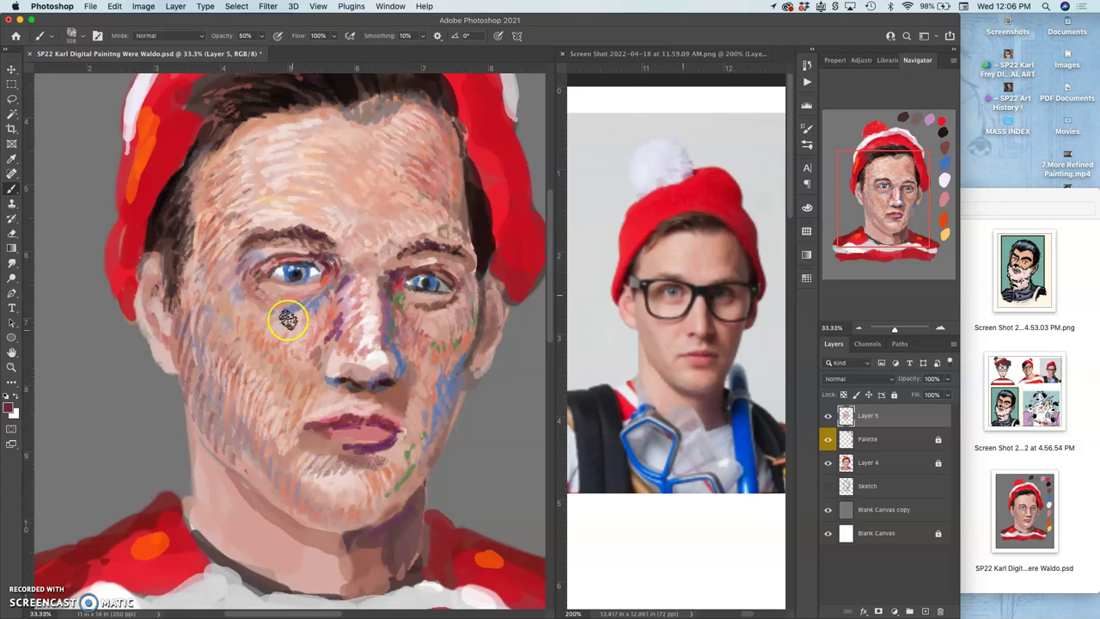
Step: Add maroon accents around both eyes and mauve strokes down the left-hand side of the nose
mouse_move(310, 269)
left_mouse_down()
mouse_move(313, 299)
mouse_move(308, 267)
left_mouse_up()
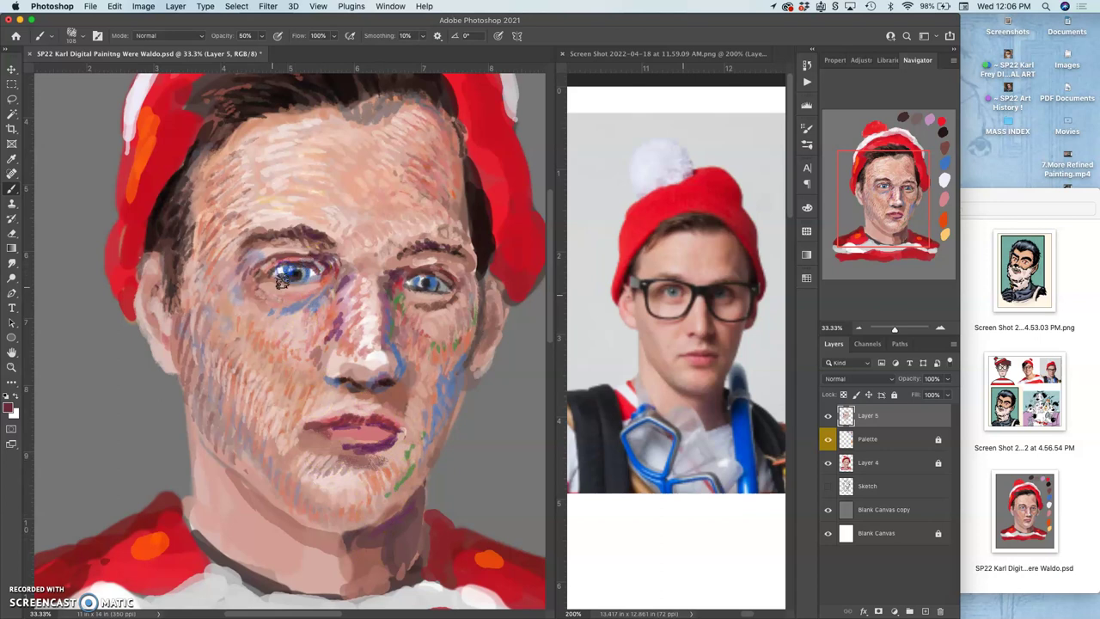
left_click(415, 275)
mouse_move(418, 271)
left_mouse_down()
mouse_move(456, 288)
mouse_move(438, 279)
mouse_move(450, 320)
mouse_move(415, 405)
mouse_move(389, 366)
mouse_move(356, 460)
mouse_move(349, 532)
mouse_move(358, 506)
mouse_move(336, 509)
mouse_move(314, 457)
mouse_move(305, 473)
mouse_move(357, 391)
mouse_move(386, 373)
mouse_move(355, 346)
mouse_move(328, 363)
mouse_move(327, 353)
mouse_move(323, 370)
mouse_move(332, 334)
left_mouse_up()
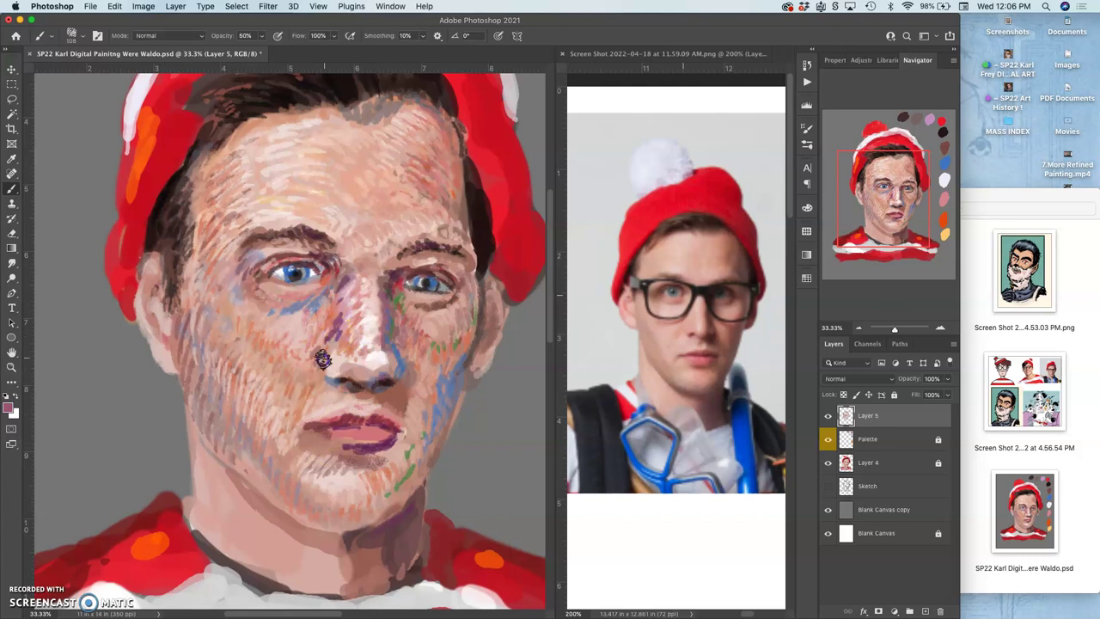
Step: Stroke mauve along the left-hand side of the nose and sampled near-white highlights down its bridge
left_click_drag(330, 382, 354, 340)
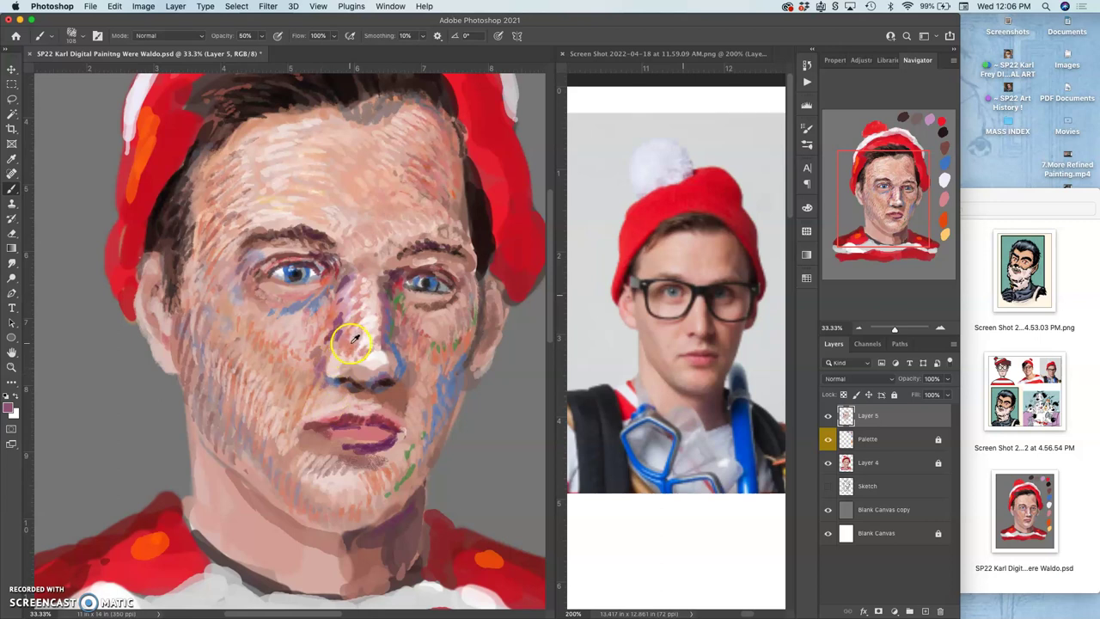
left_click_drag(334, 370, 351, 327)
left_click(437, 331, "alt")
left_click(344, 366)
mouse_move(401, 310)
left_mouse_down()
mouse_move(410, 319)
mouse_move(401, 353)
mouse_move(384, 350)
left_mouse_up()
left_click(372, 342, "alt")
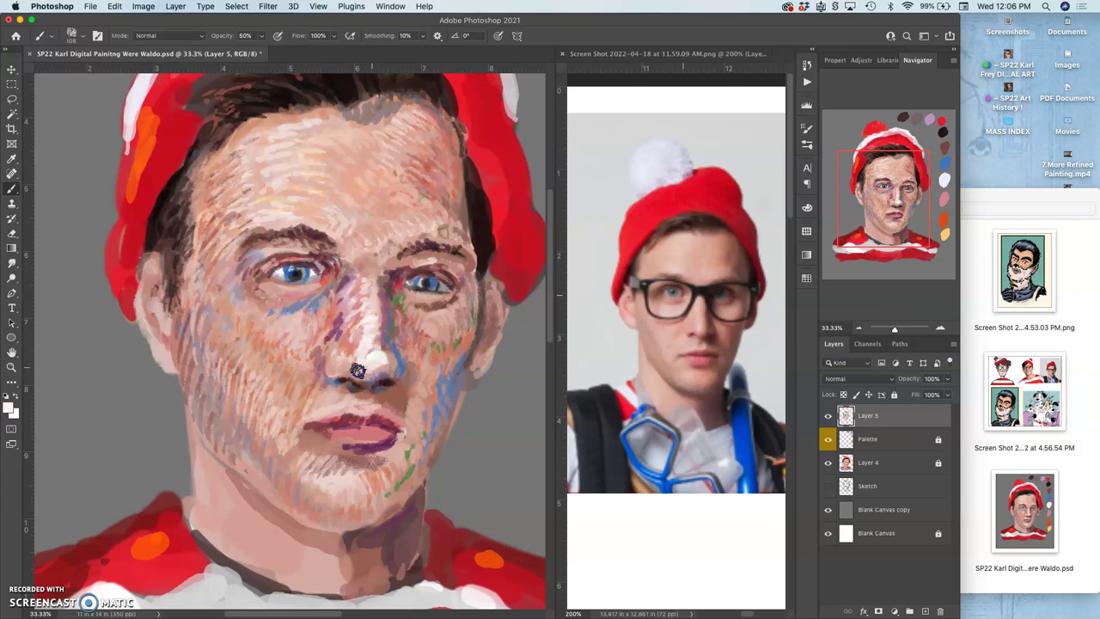
mouse_move(371, 368)
left_mouse_down()
mouse_move(398, 343)
mouse_move(374, 321)
mouse_move(382, 284)
left_mouse_up()
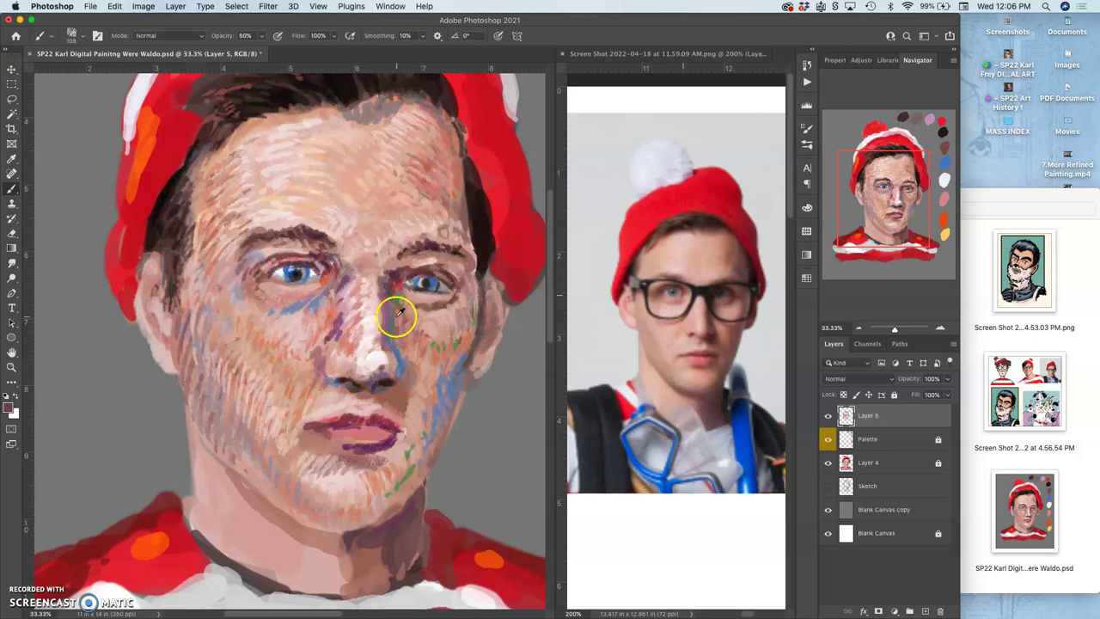
Step: Sample reddish brown around the eyes and add short strokes by the nostril, mouth and inner corner of the right-hand eye
left_click(325, 277, "alt")
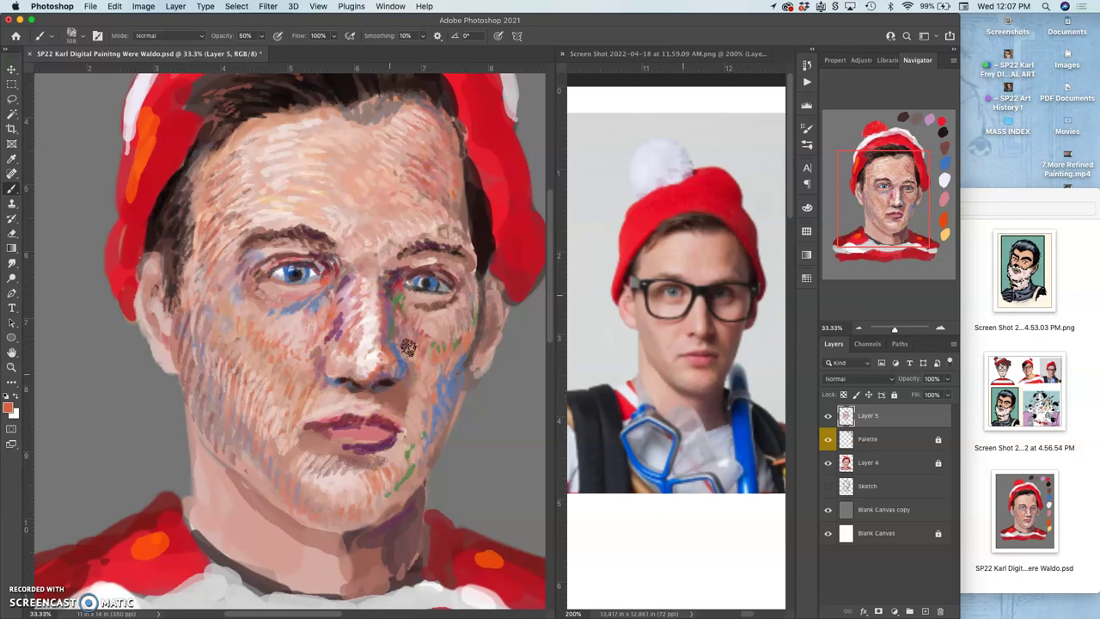
left_click(447, 271, "alt")
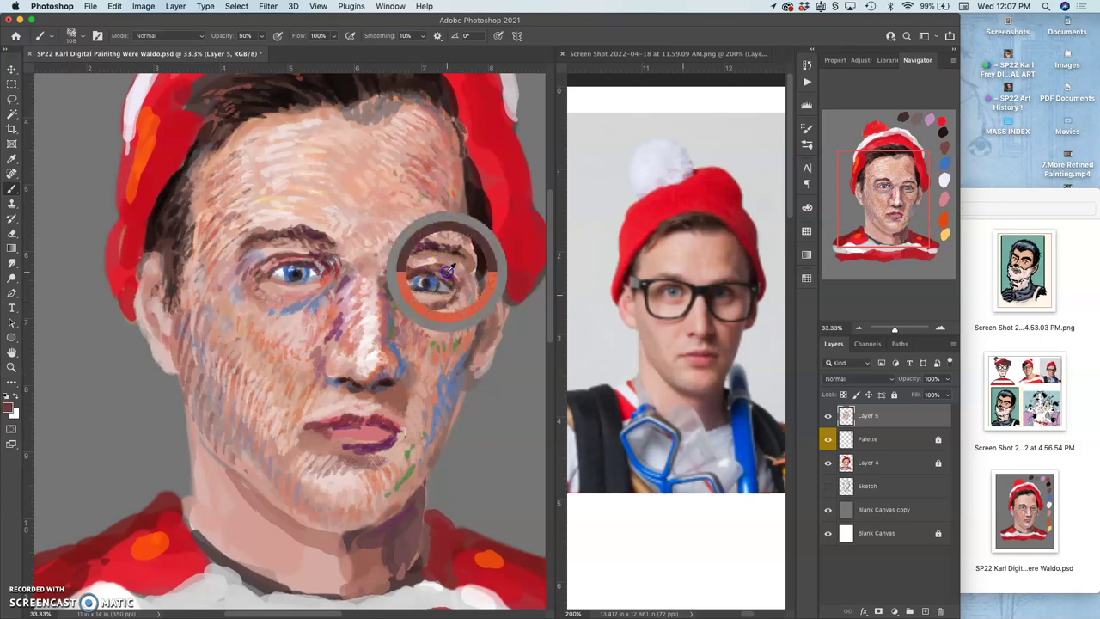
left_click(386, 365)
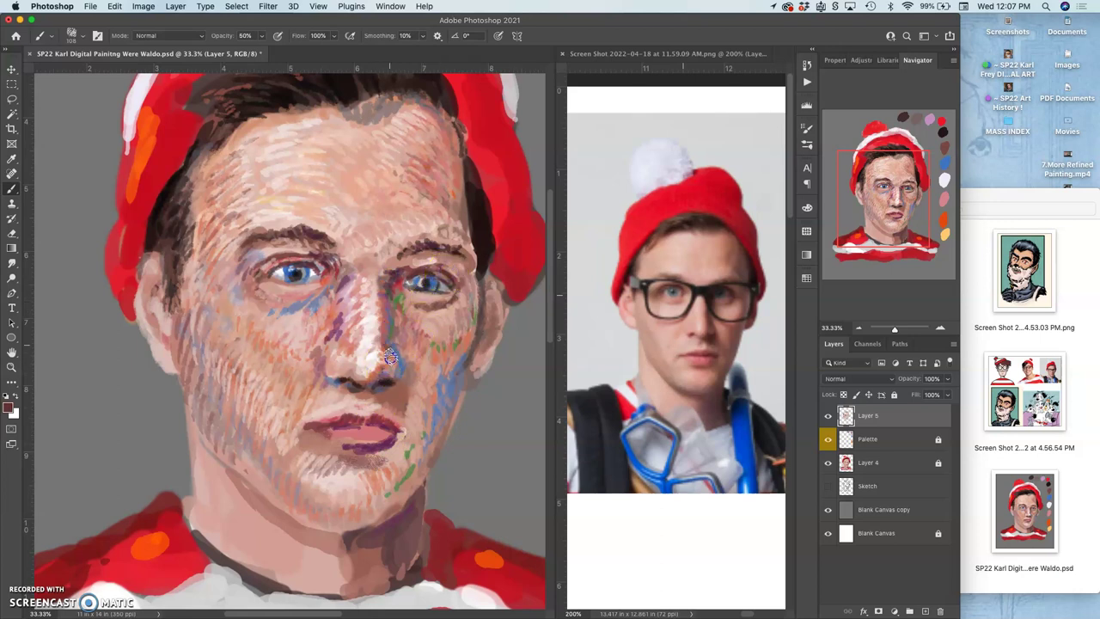
left_click_drag(396, 397, 393, 411)
left_click(376, 445)
left_click(388, 326)
left_click(429, 289)
mouse_move(404, 296)
left_mouse_down()
mouse_move(399, 323)
mouse_move(413, 301)
mouse_move(390, 286)
left_mouse_up()
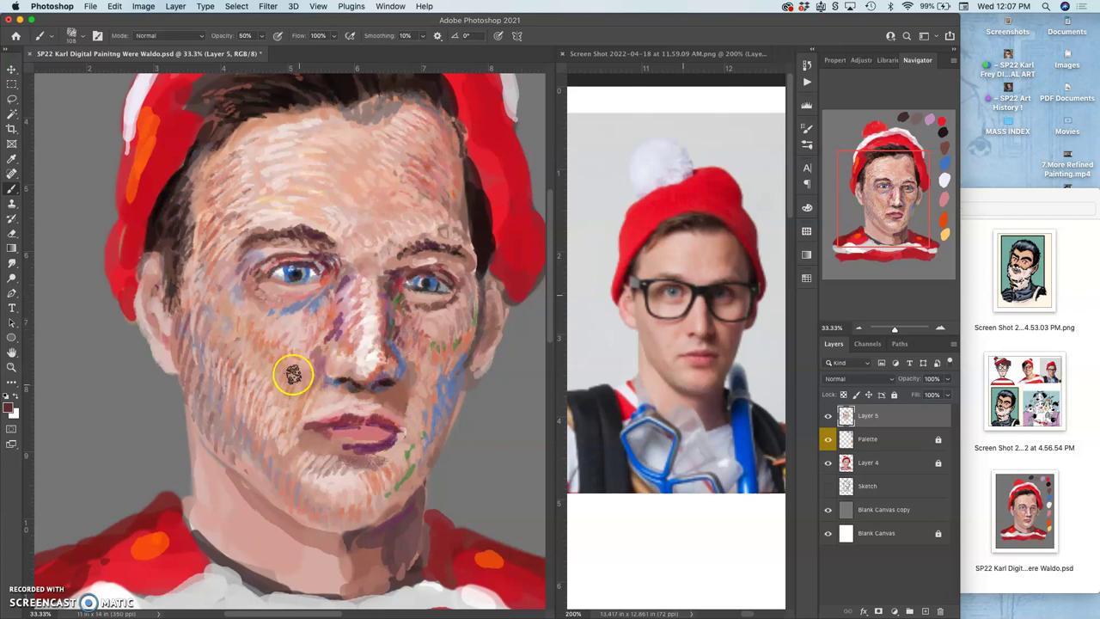
Step: Shade the outer edge of the left-hand cheek with maroon, then blend sampled skin tones along it
mouse_move(244, 323)
left_mouse_down()
mouse_move(184, 305)
mouse_move(179, 353)
left_mouse_up()
mouse_move(177, 306)
left_mouse_down()
mouse_move(175, 356)
mouse_move(201, 417)
mouse_move(241, 407)
mouse_move(230, 411)
mouse_move(194, 352)
mouse_move(185, 366)
mouse_move(174, 338)
left_mouse_up()
left_click(226, 425, "alt")
left_click(245, 324, "alt")
left_click_drag(194, 315, 189, 378)
left_click_drag(188, 339, 188, 381)
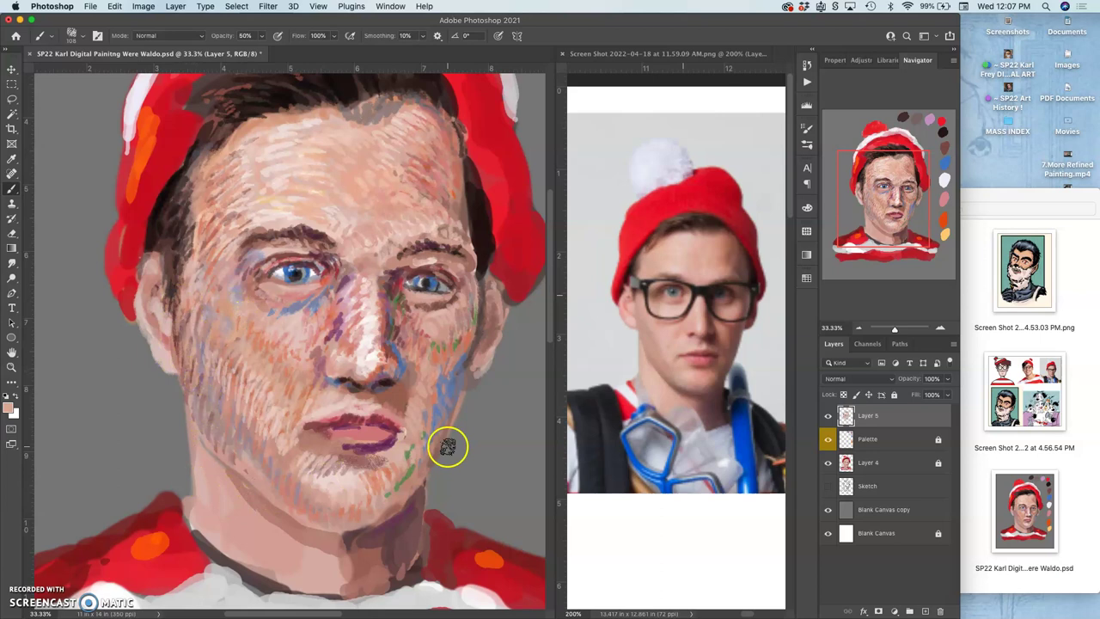
Step: Sample a dark tone from the reference photo and add dark reddish strokes inside the right-hand ear
left_click(714, 408, "alt")
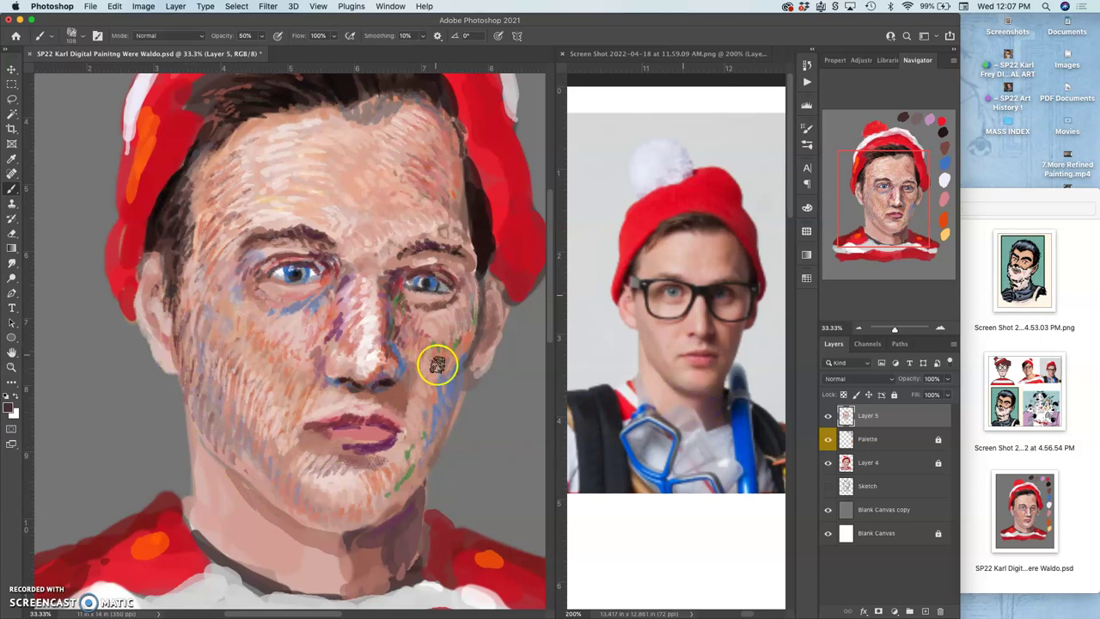
mouse_move(476, 303)
left_mouse_down()
mouse_move(480, 342)
mouse_move(453, 355)
mouse_move(395, 330)
mouse_move(472, 321)
mouse_move(502, 332)
mouse_move(496, 324)
mouse_move(492, 340)
mouse_move(499, 299)
left_mouse_up()
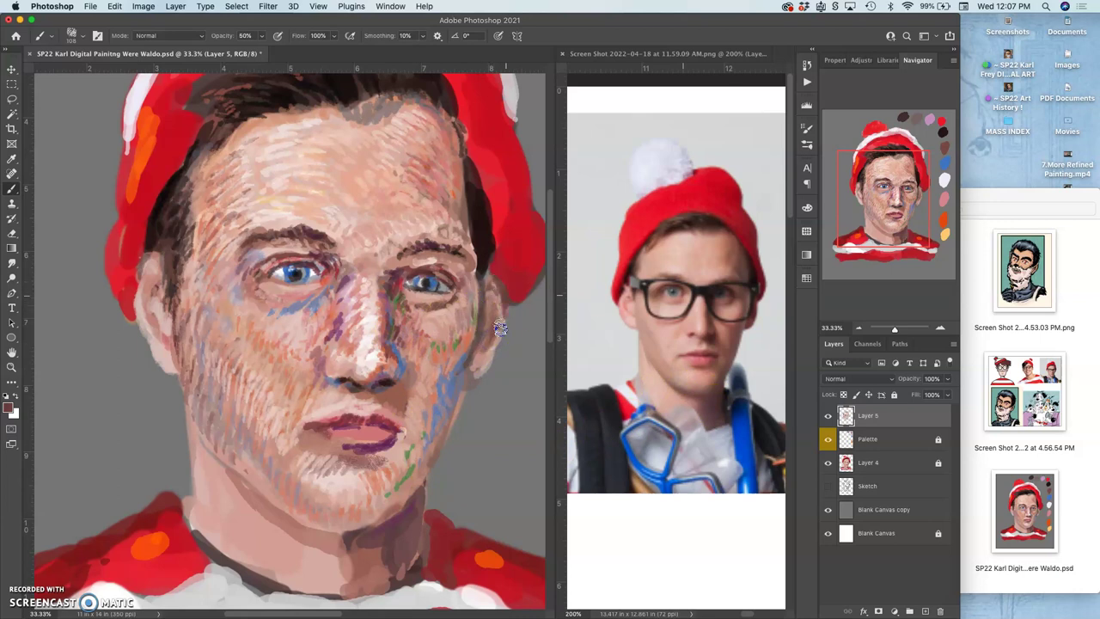
left_click(494, 298, "alt")
mouse_move(498, 299)
left_mouse_down()
mouse_move(494, 283)
mouse_move(496, 325)
left_mouse_up()
Step: Sample crimson and brown tones and layer short strokes over the lower part and lobe of the right-hand ear
left_click(451, 276, "alt")
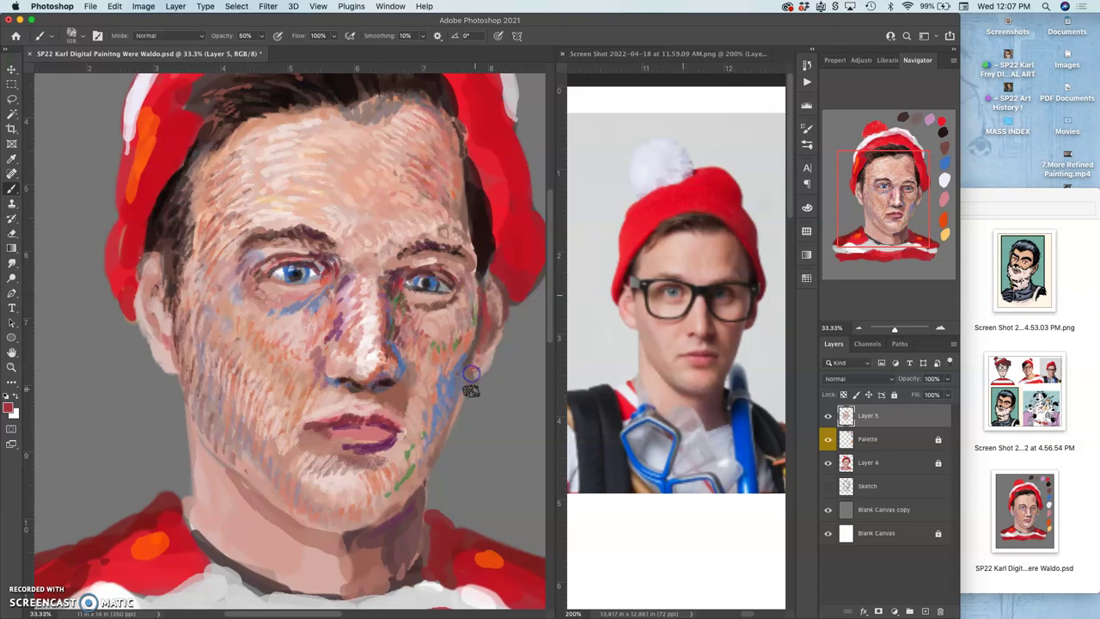
left_click_drag(496, 349, 478, 375)
left_click(437, 297)
left_click(473, 372)
left_click(486, 364)
left_click(484, 334, "alt")
left_click(476, 364)
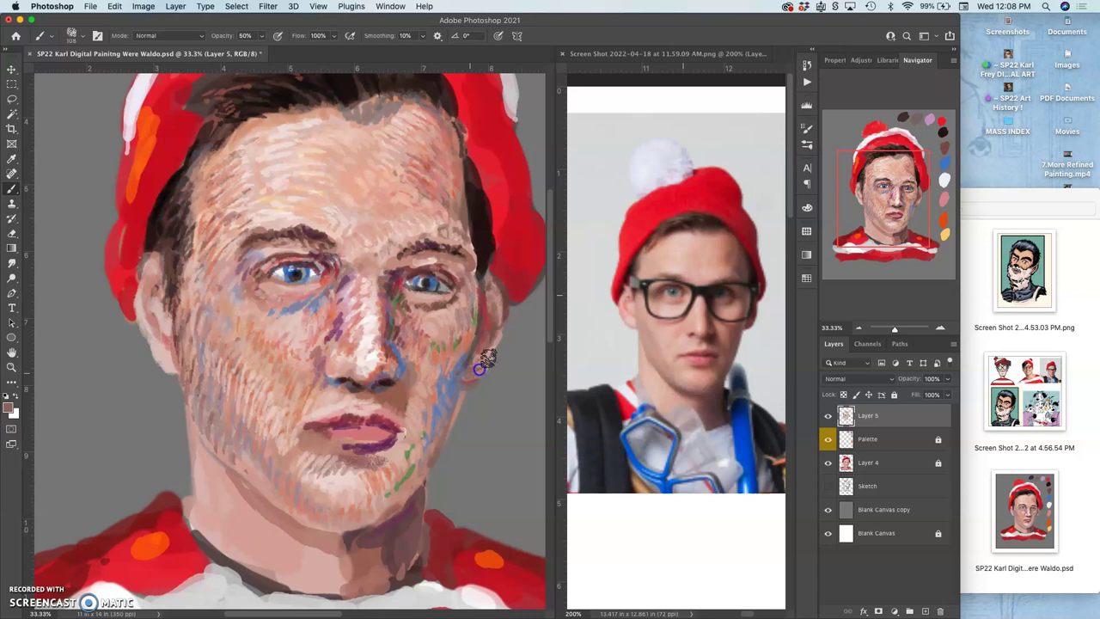
left_click(491, 322)
left_click(492, 342)
Step: Sample reddish brown from the inner corner of the right-hand eye and stroke it down the cheek edge and jaw below the ear
left_click(407, 272, "alt")
left_click_drag(477, 350, 477, 357)
left_click(467, 386)
left_click(450, 388)
left_click(430, 456)
left_click(460, 386)
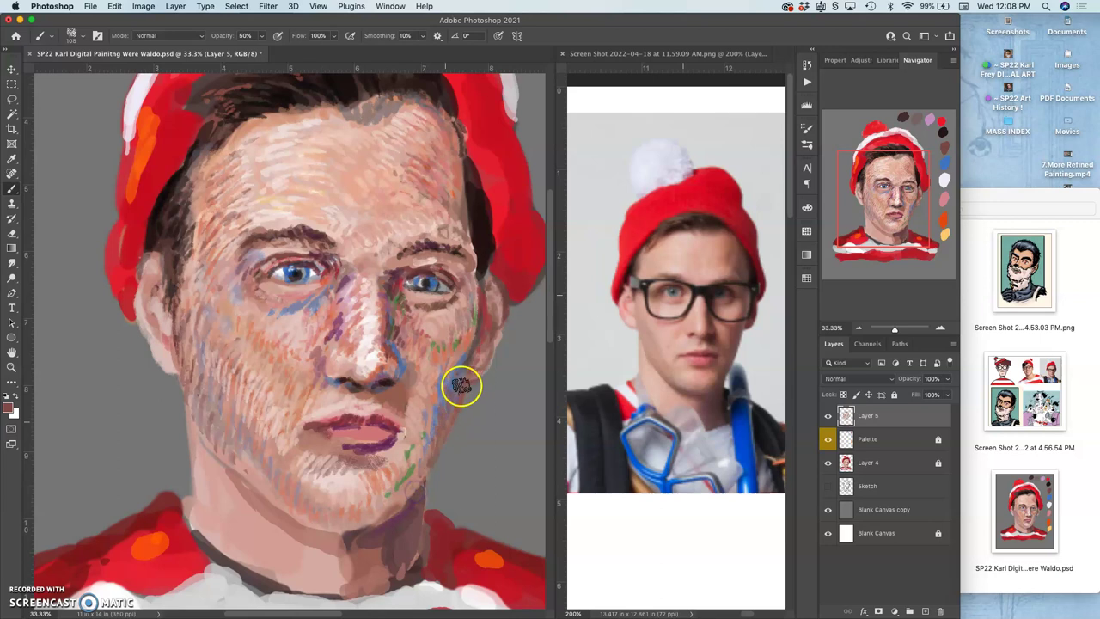
Step: Layer reddish-brown strokes over the right-hand cheek and around the outer corner of the right-hand eye
left_click(469, 298)
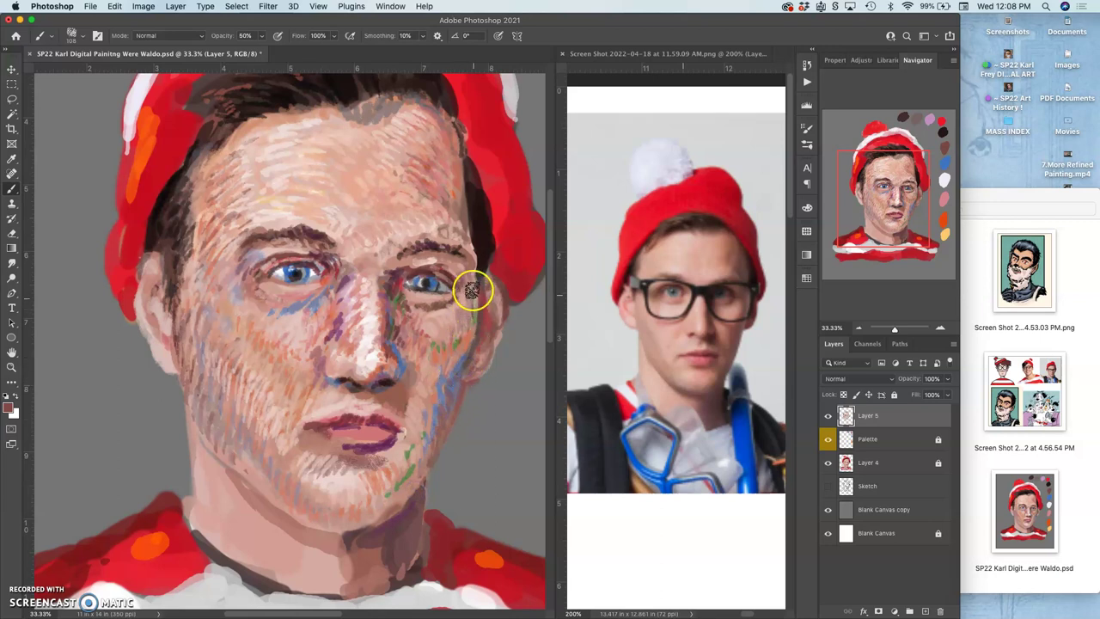
left_click(469, 309)
left_click_drag(461, 343, 454, 356)
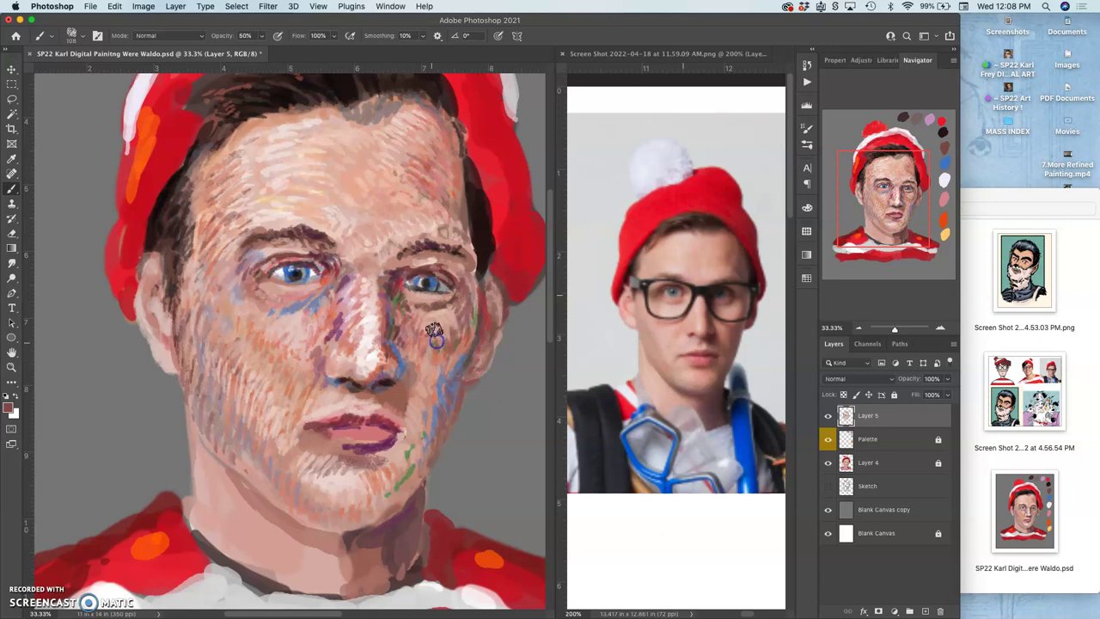
left_click(453, 324)
left_click(440, 376)
left_click_drag(457, 295, 462, 310)
left_click_drag(463, 264, 477, 278)
left_click(469, 311)
Step: Add reddish-brown strokes and a sampled pink to the right-hand side of the forehead above the eyebrow
left_click(437, 197)
left_click(425, 185)
left_click(449, 209)
left_click(432, 189, "alt")
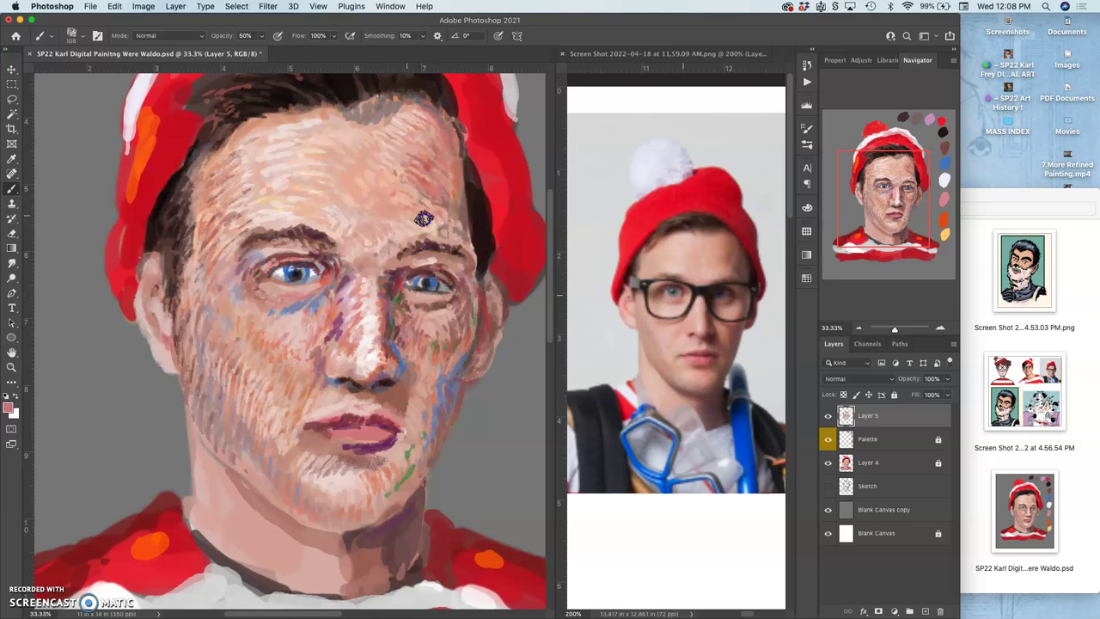
left_click(459, 197)
Step: Dab pink strokes on the right-hand cheek, the nose bridge and around the lower lid of the left-hand eye
left_click(442, 338)
left_click(430, 298)
left_click(350, 258)
left_click(322, 278)
left_click(275, 315)
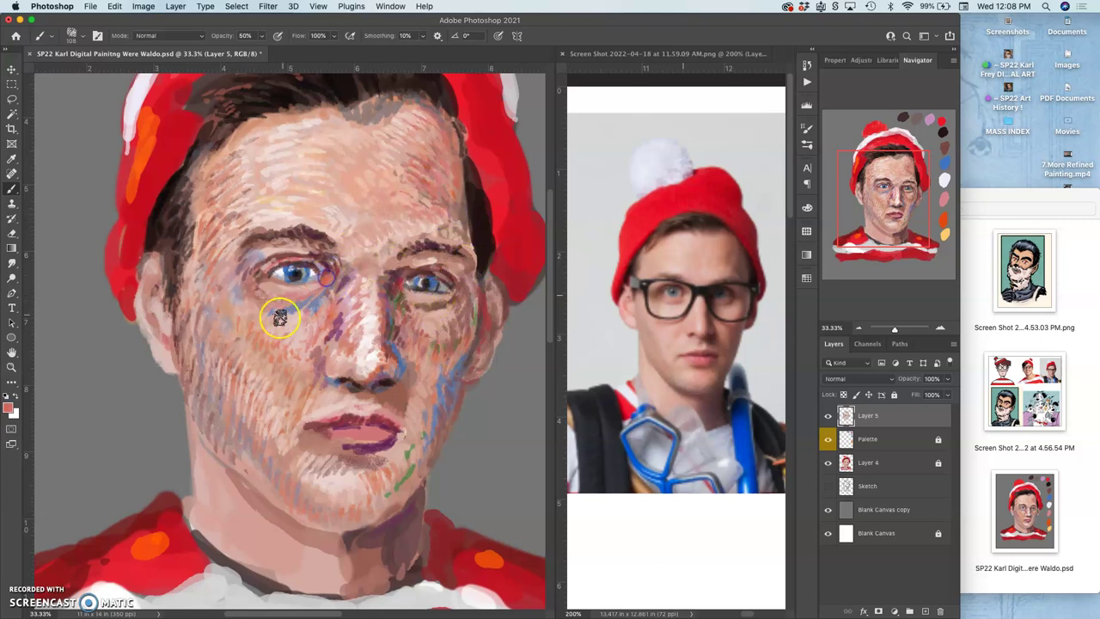
left_click(266, 284)
left_click_drag(284, 293, 297, 287)
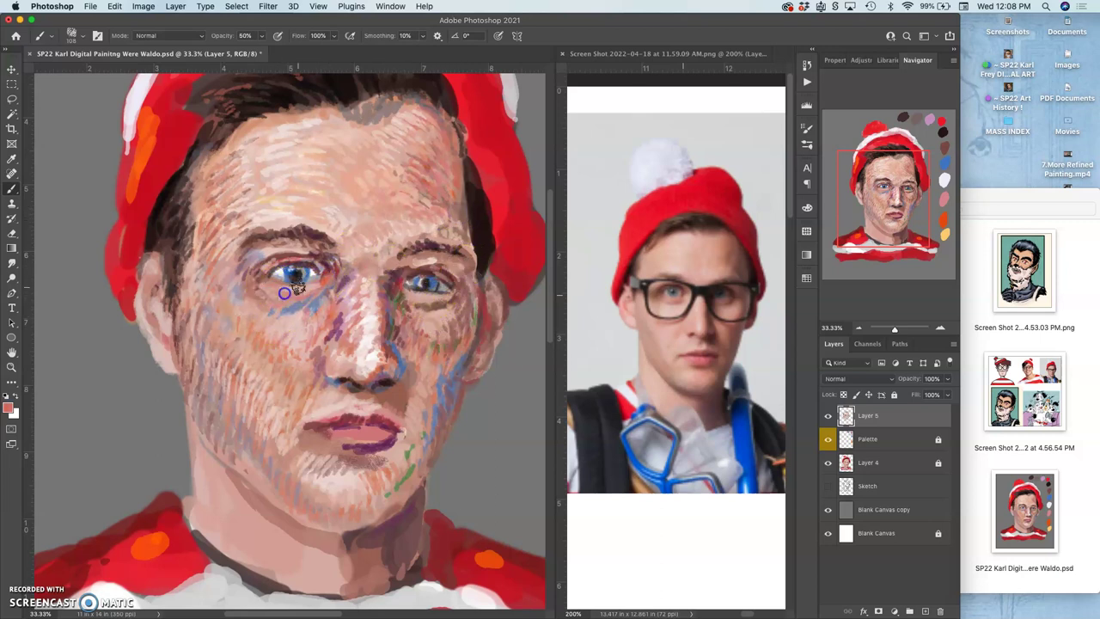
left_click(328, 275)
left_click(295, 293)
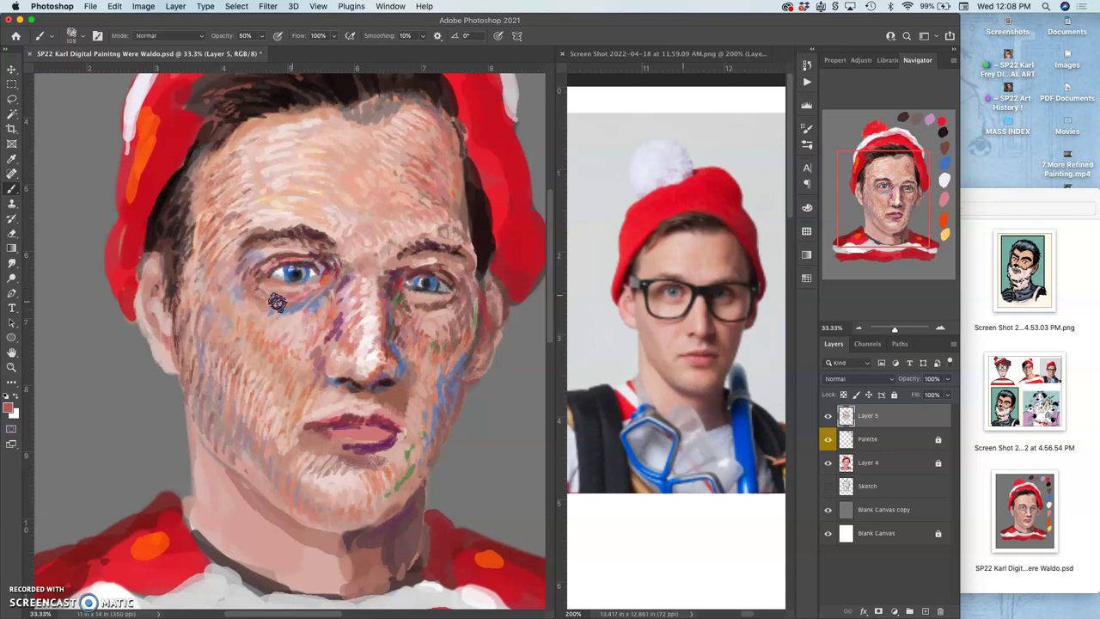
Step: Blend muted red and grayish lavender strokes beneath both eyes and beside the nose bridge
left_click(429, 272)
left_click(414, 299)
left_click(413, 317)
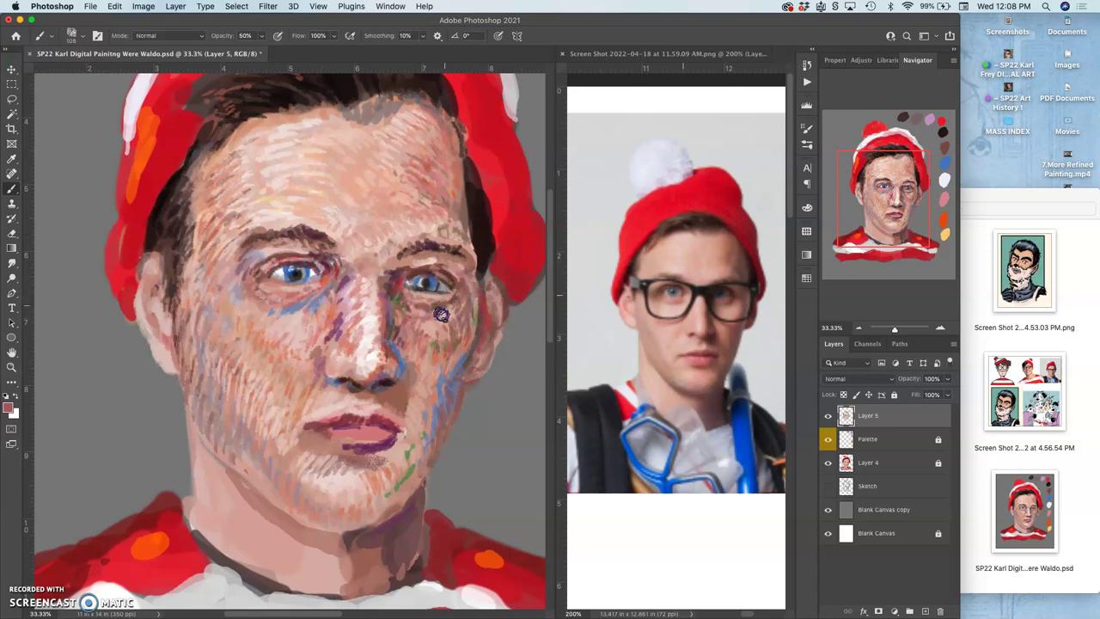
left_click(398, 310)
left_click(320, 304)
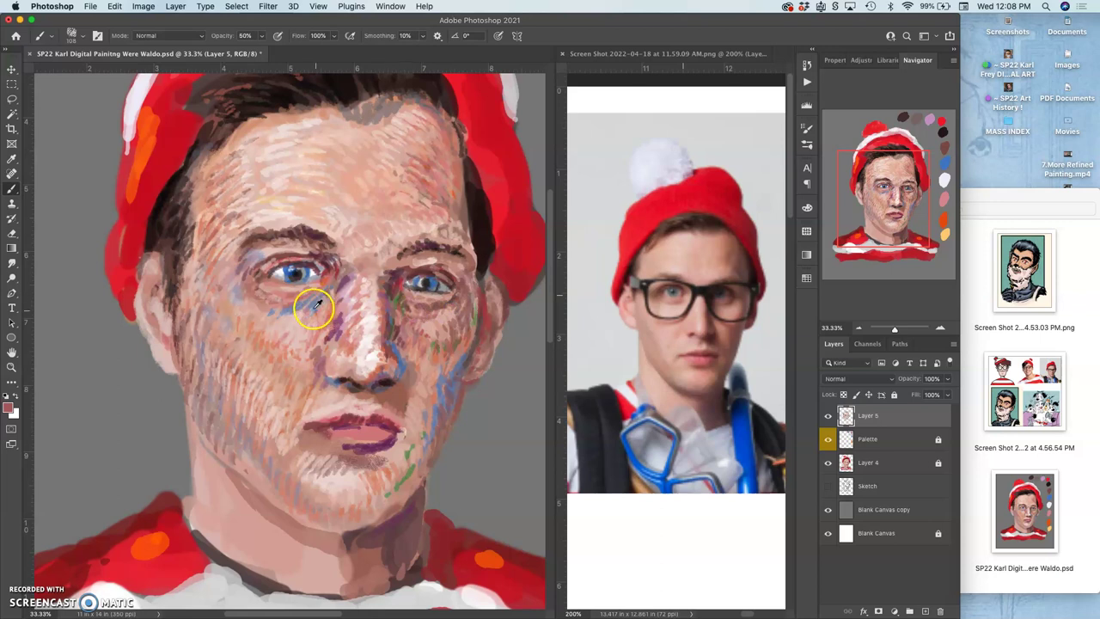
left_click(411, 311)
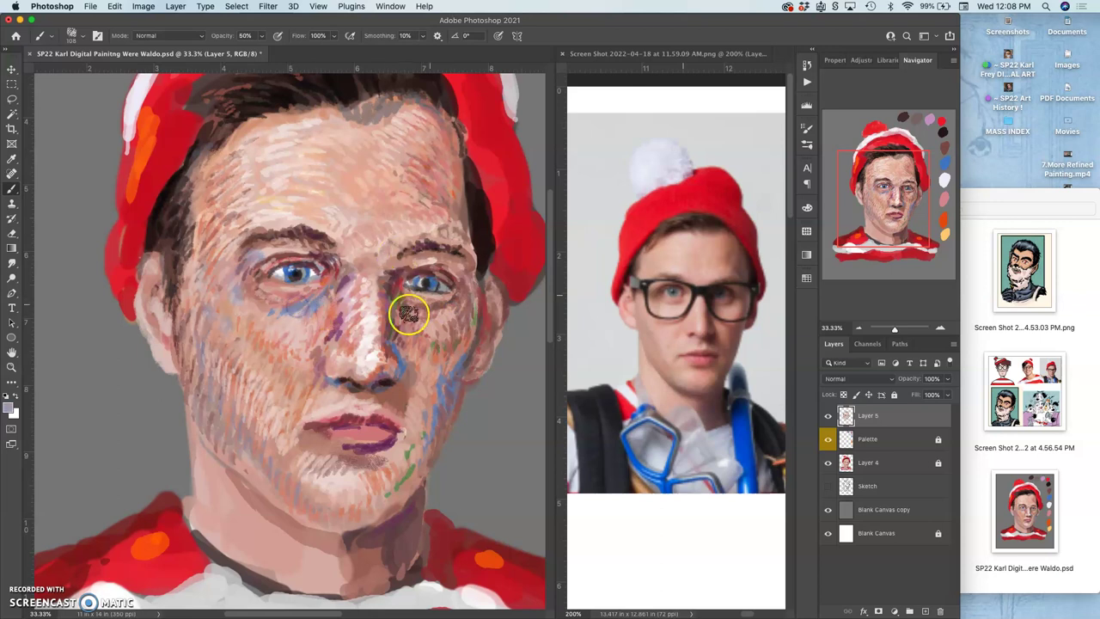
left_click(320, 286)
left_click(401, 300)
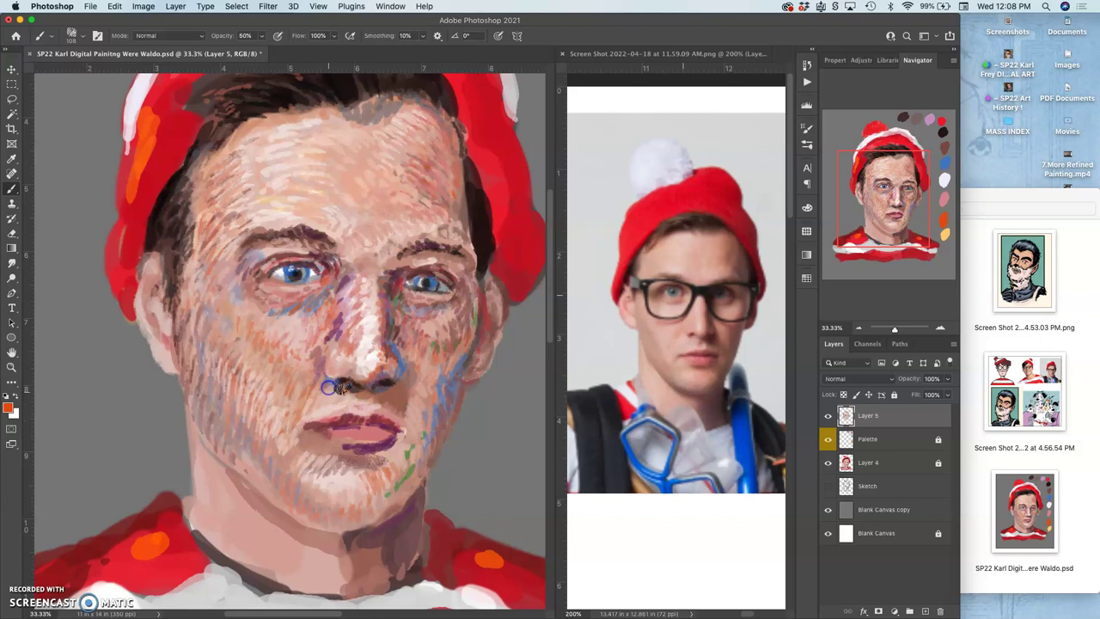
Step: Sample dark browns from the hair and paint short strands across the top and front hairline
scroll(405, 344, "up", 3)
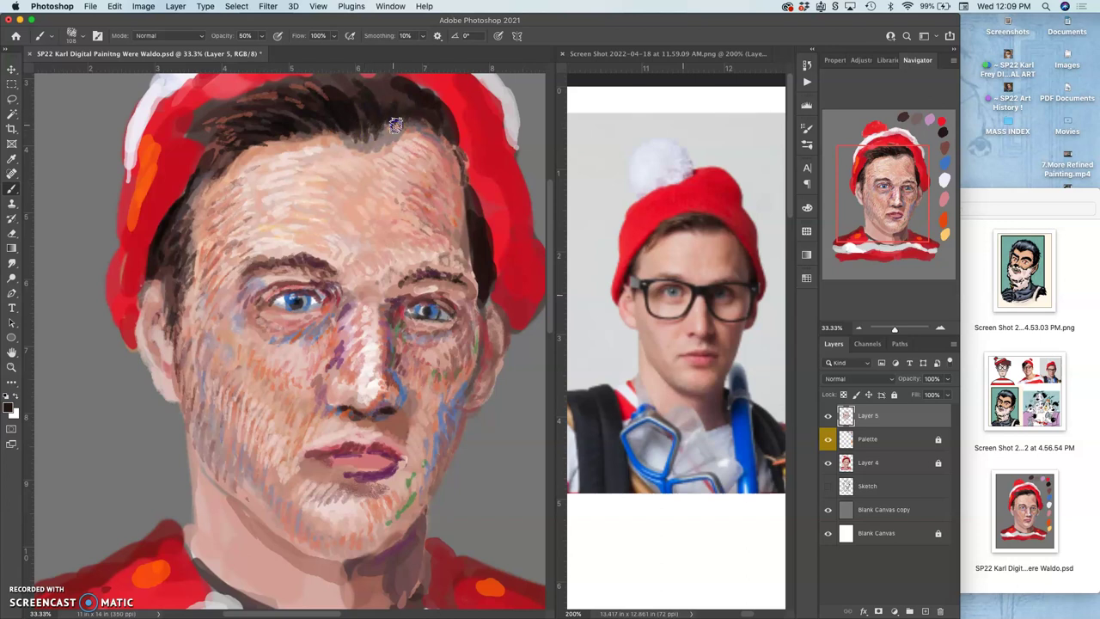
left_click(299, 101, "alt")
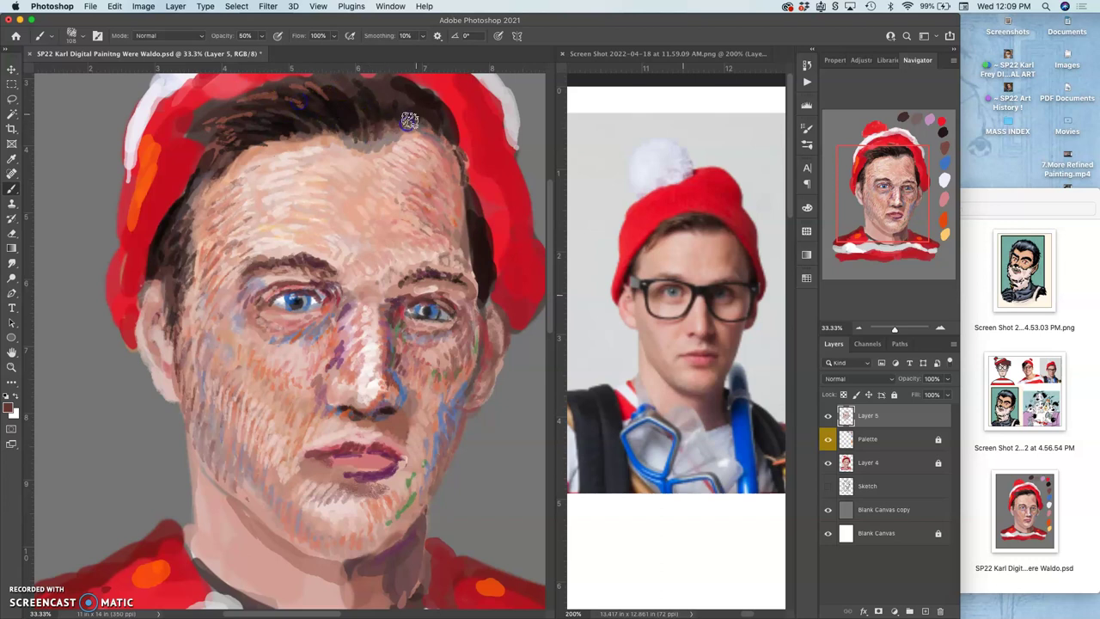
left_click(337, 125, "alt")
left_click_drag(392, 93, 389, 90)
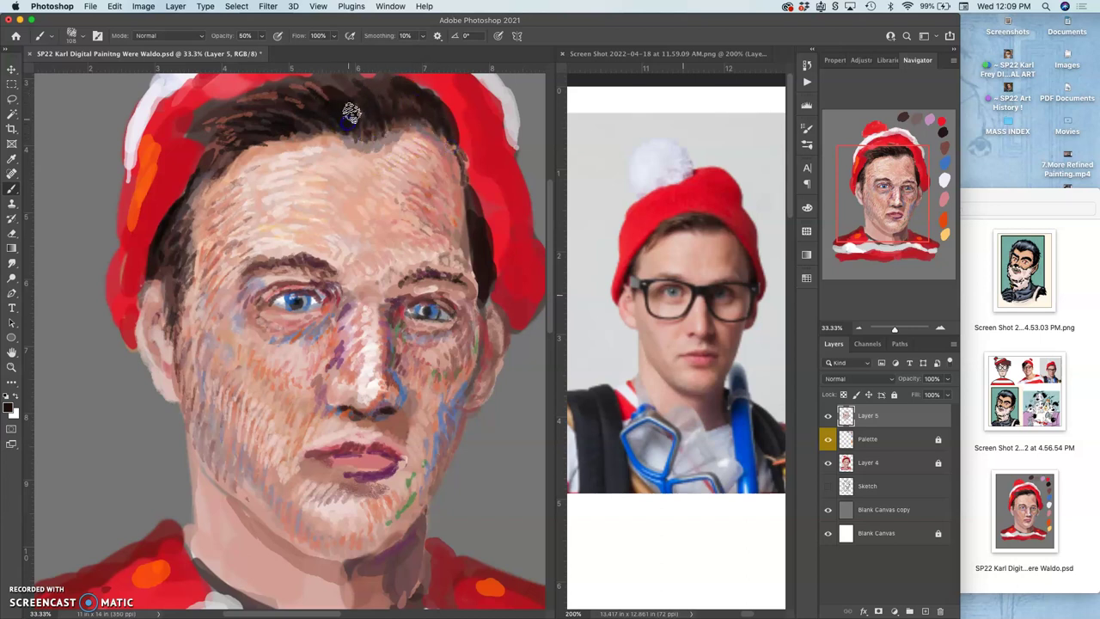
left_click(336, 82, "alt")
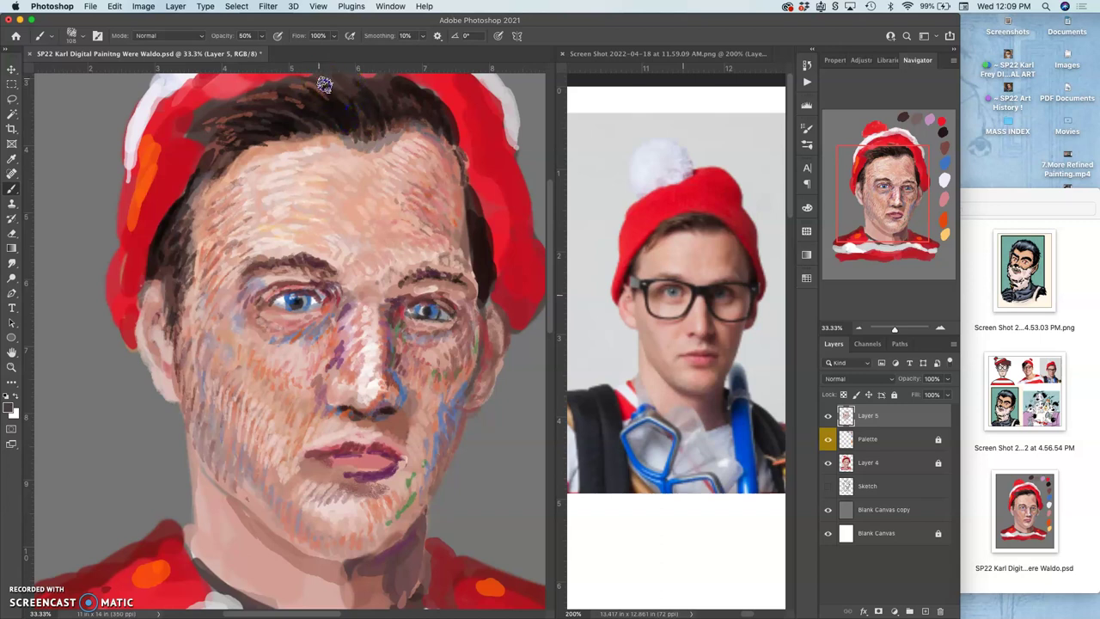
mouse_move(277, 112)
left_mouse_down()
mouse_move(277, 134)
mouse_move(282, 123)
left_mouse_up()
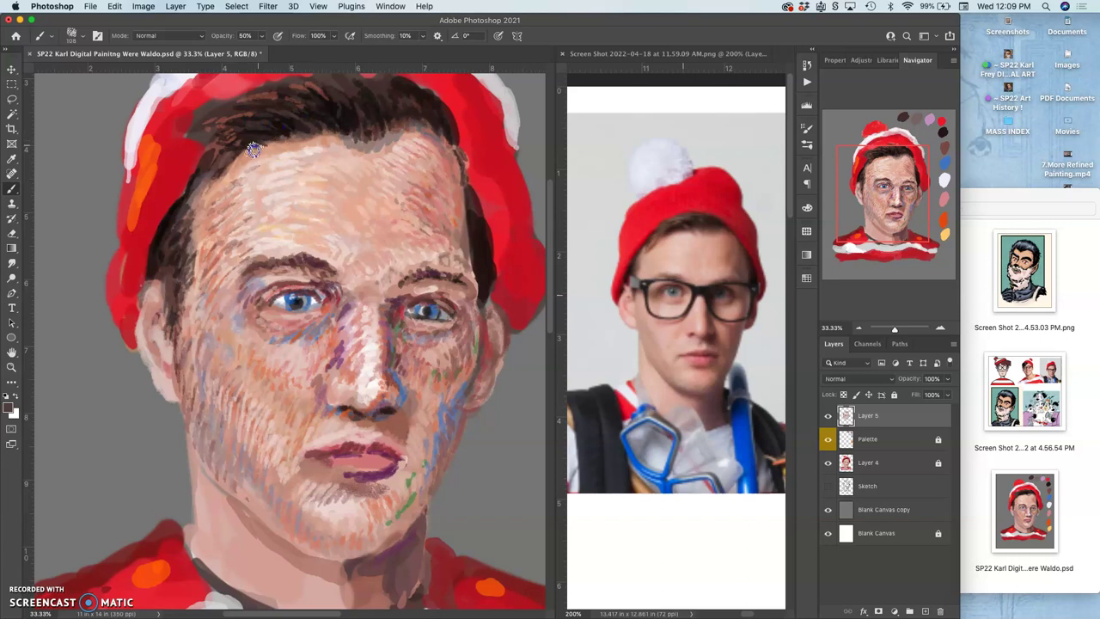
Step: Add dark brown strokes to the right-hand hairline and sideburn, carrying the tone to the right-hand eye
left_click(212, 386)
left_click(513, 248)
left_click(445, 277)
left_click(473, 241)
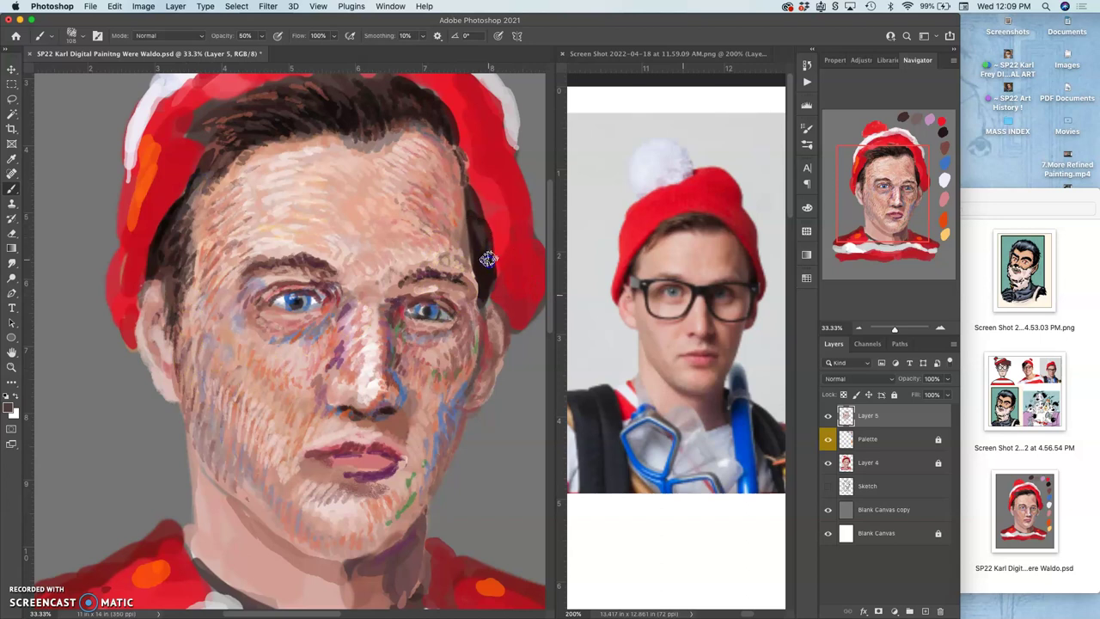
left_click_drag(436, 118, 368, 119)
left_click_drag(490, 232, 492, 251)
mouse_move(487, 293)
left_mouse_down()
mouse_move(444, 334)
mouse_move(377, 322)
mouse_move(406, 311)
left_mouse_up()
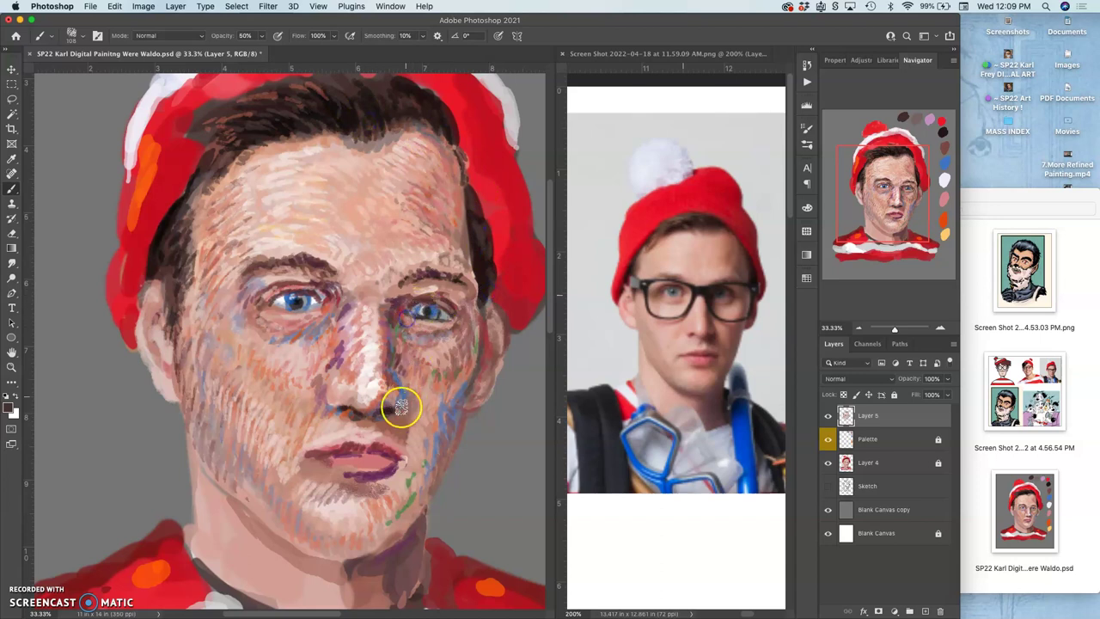
Step: Darken the upper lids of both eyes with a sampled dark tone and layer brown strokes into both eyebrows
left_click(326, 306, "alt")
mouse_move(322, 291)
left_mouse_down()
mouse_move(326, 367)
mouse_move(411, 301)
mouse_move(390, 338)
mouse_move(414, 343)
mouse_move(421, 325)
mouse_move(403, 304)
mouse_move(422, 291)
mouse_move(404, 301)
mouse_move(499, 239)
mouse_move(418, 375)
mouse_move(437, 344)
mouse_move(416, 355)
mouse_move(404, 329)
mouse_move(449, 335)
mouse_move(417, 320)
mouse_move(433, 295)
mouse_move(379, 372)
mouse_move(374, 355)
mouse_move(427, 288)
left_mouse_up()
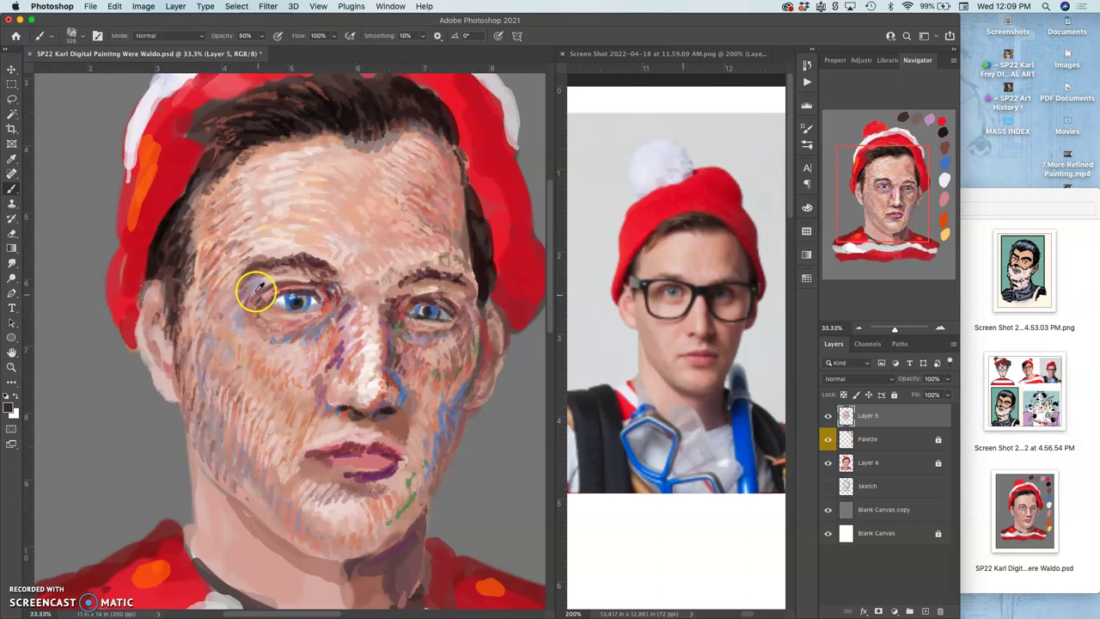
left_click_drag(460, 298, 448, 294)
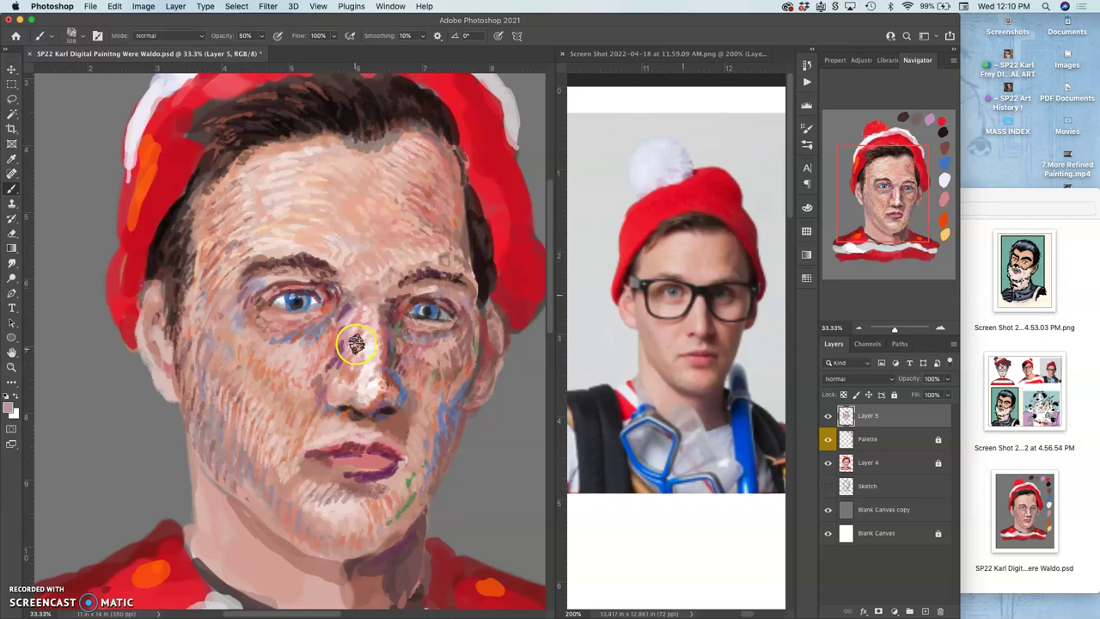
left_click(322, 295, "alt")
left_click_drag(305, 273, 308, 271)
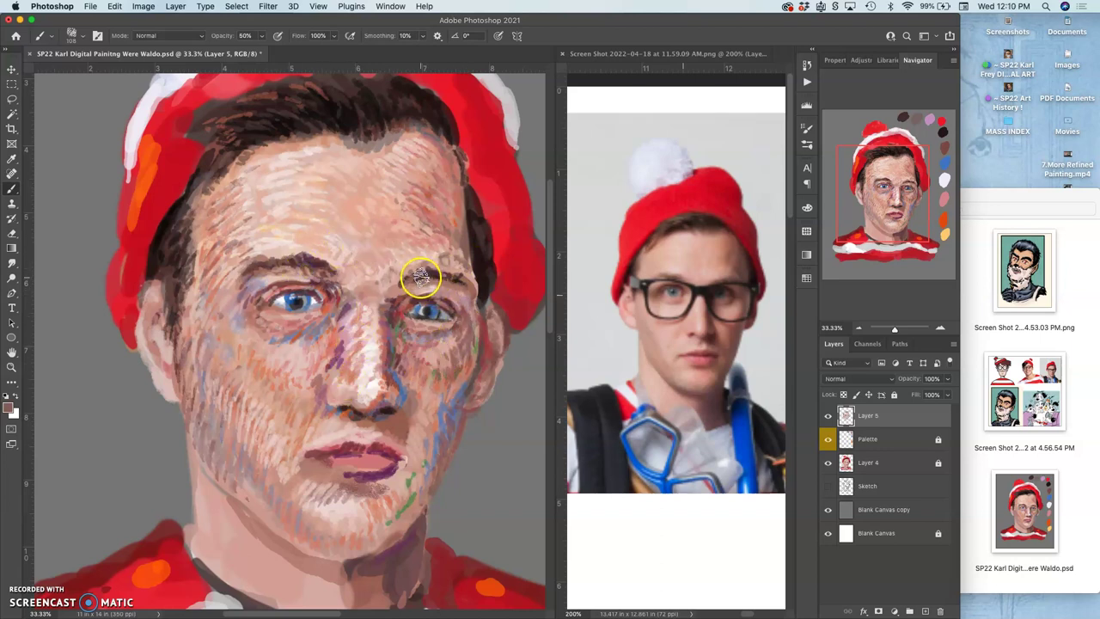
left_click(462, 285)
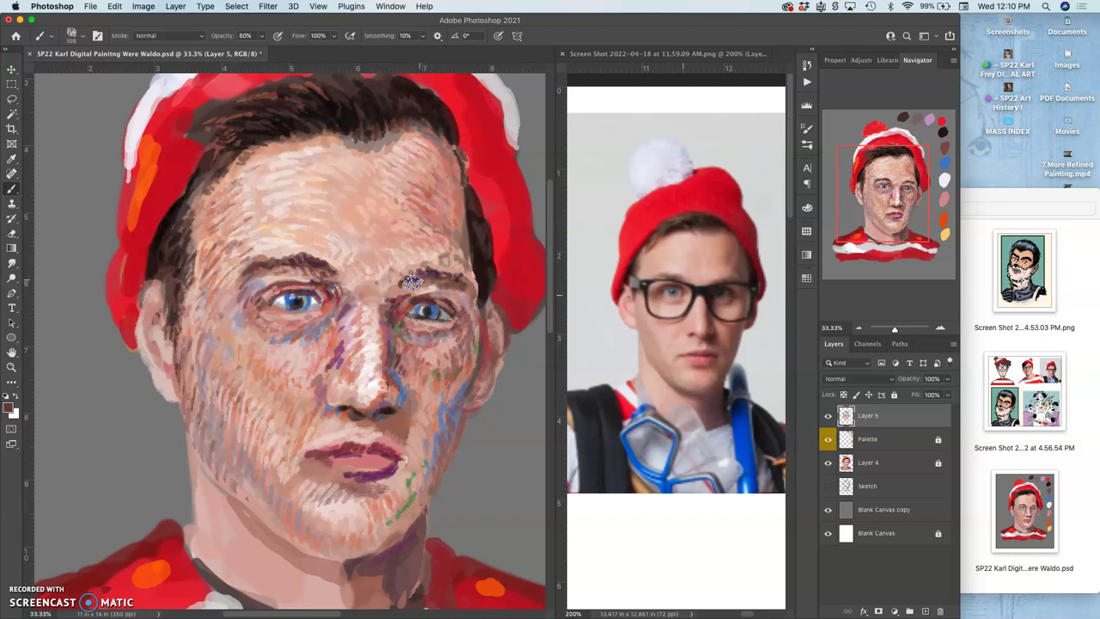
Step: Add dark maroon accents at the nose tip, lower lip and left-hand corner of the mouth
left_click(364, 400)
left_click(364, 474)
left_click(313, 455)
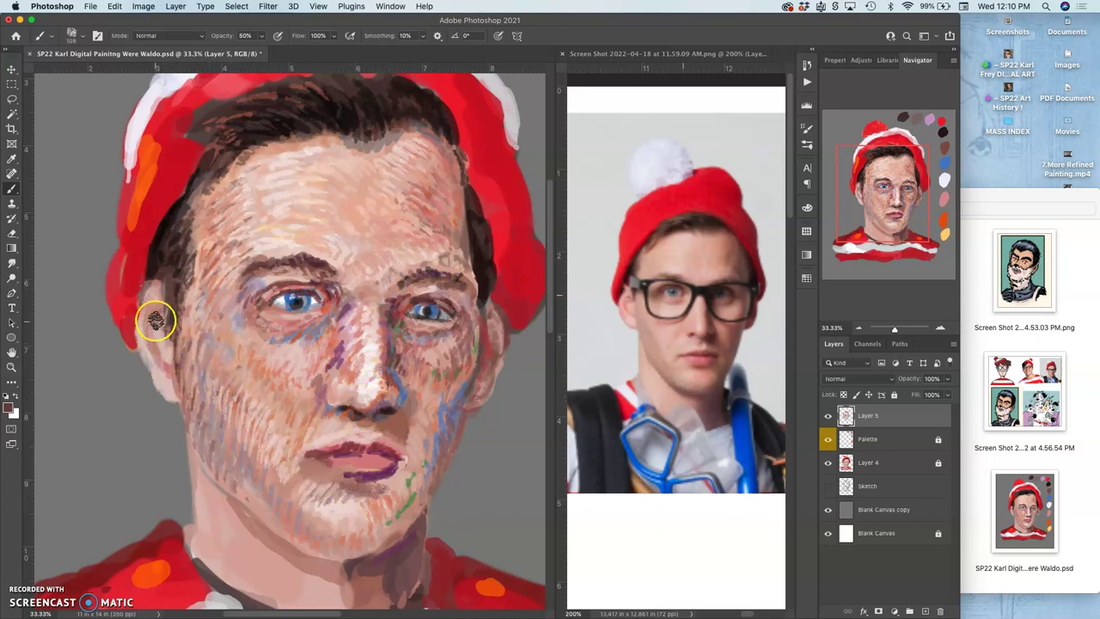
Step: Model the left-hand ear with short maroon shadow strokes and a sampled dusty pink along its inner folds, lobe and outer rim
left_click_drag(160, 318, 156, 317)
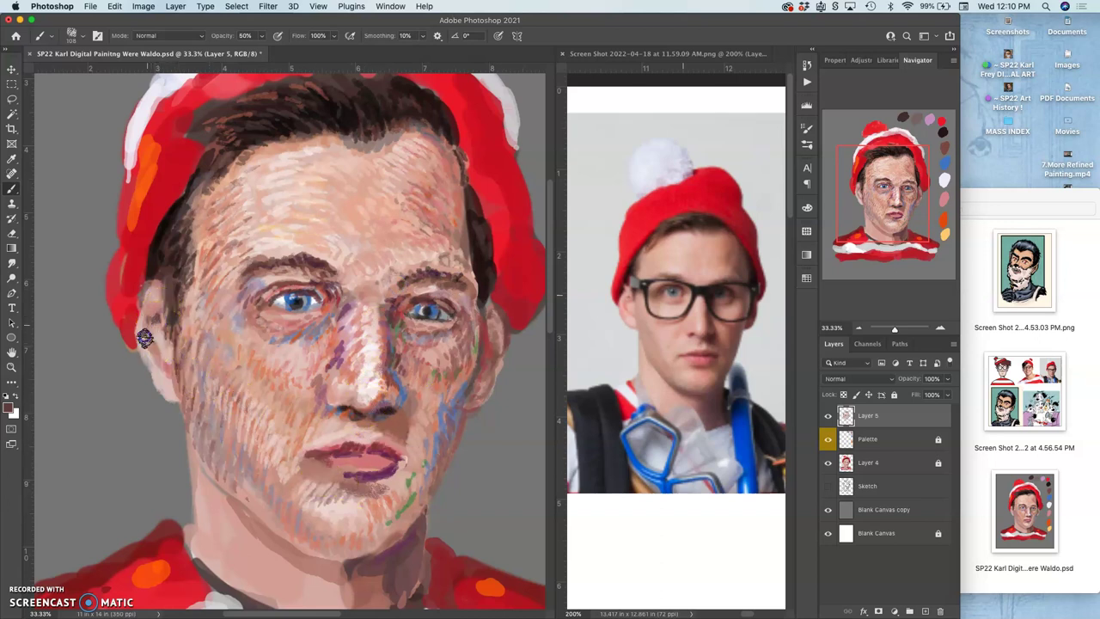
left_click(155, 350)
mouse_move(162, 319)
left_mouse_down()
mouse_move(200, 381)
mouse_move(303, 322)
mouse_move(314, 334)
mouse_move(165, 358)
left_mouse_up()
left_click(309, 336, "alt")
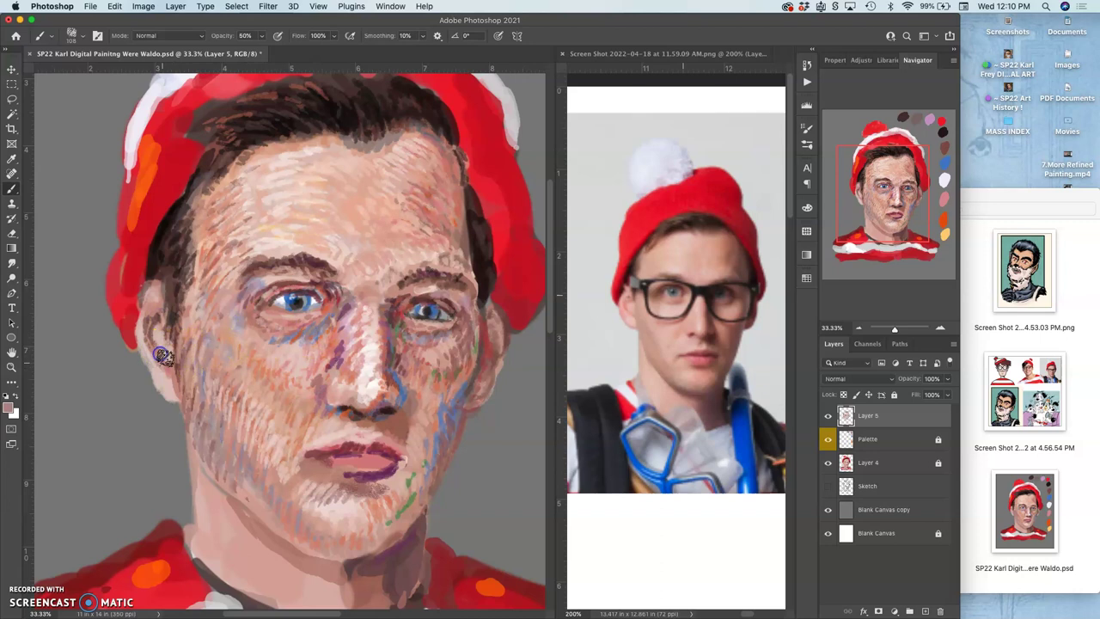
left_click(158, 362)
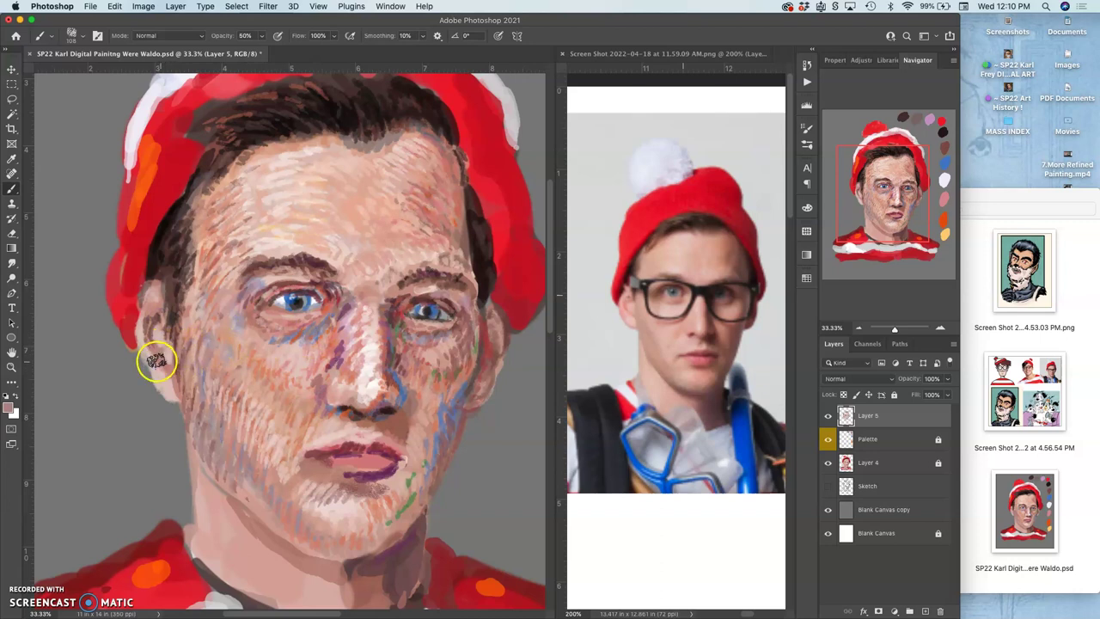
left_click(157, 373)
left_click(142, 348)
left_click_drag(139, 343, 147, 298)
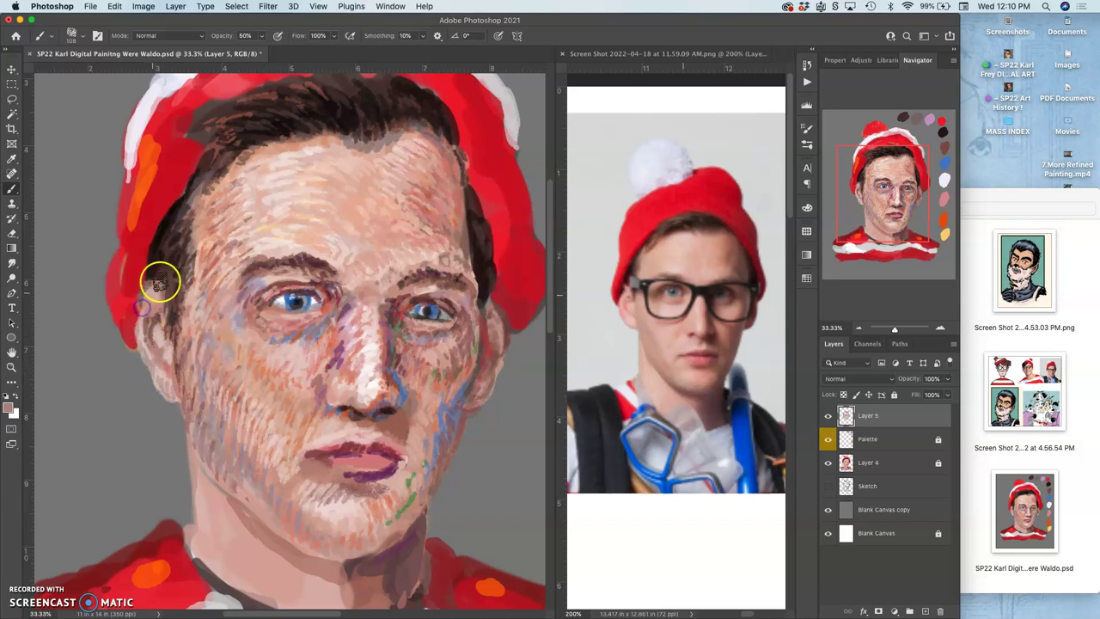
Step: Sample a dark tone beside the left-hand eye and deepen the shadow where the beanie meets the top of the ear
left_click(329, 288, "alt")
left_click(328, 296, "alt")
mouse_move(162, 300)
left_mouse_down()
mouse_move(155, 255)
mouse_move(136, 320)
left_mouse_up()
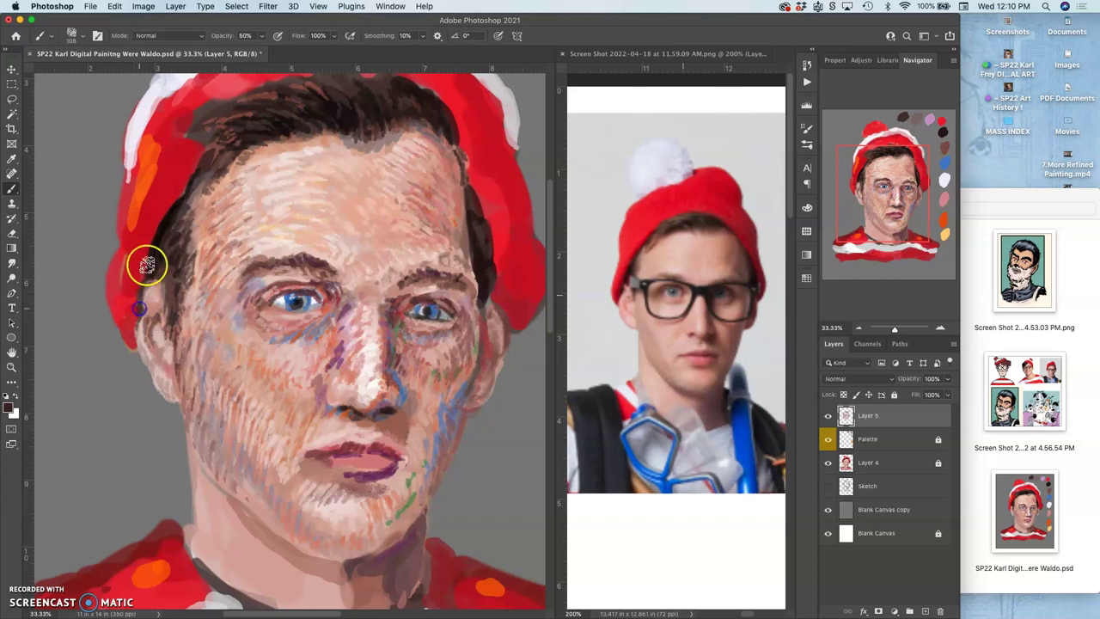
Step: Shade the right-hand side of the beanie with dark strokes near the ear and sampled dark red strokes up its side
mouse_move(501, 322)
left_mouse_down()
mouse_move(504, 297)
mouse_move(494, 303)
mouse_move(489, 287)
mouse_move(487, 339)
mouse_move(550, 278)
mouse_move(524, 268)
mouse_move(507, 312)
mouse_move(531, 290)
mouse_move(506, 320)
left_mouse_up()
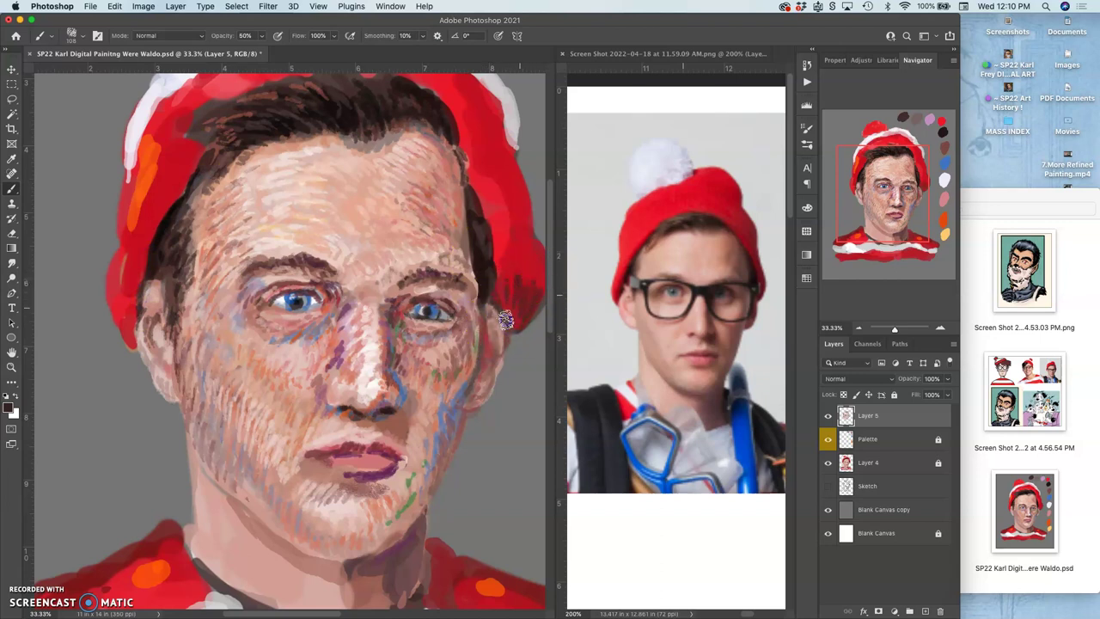
mouse_move(512, 270)
left_mouse_down()
mouse_move(510, 210)
mouse_move(541, 292)
mouse_move(527, 298)
mouse_move(379, 199)
mouse_move(493, 185)
mouse_move(529, 255)
mouse_move(523, 271)
mouse_move(509, 216)
mouse_move(532, 254)
left_mouse_up()
left_click(495, 187, "alt")
mouse_move(519, 258)
left_mouse_down()
mouse_move(522, 246)
mouse_move(517, 264)
left_mouse_up()
left_click_drag(508, 195, 519, 207)
mouse_move(501, 175)
left_mouse_down()
mouse_move(521, 199)
mouse_move(536, 265)
mouse_move(495, 131)
mouse_move(523, 238)
left_mouse_up()
left_click_drag(494, 193, 515, 247)
mouse_move(473, 152)
left_mouse_down()
mouse_move(507, 226)
mouse_move(486, 152)
mouse_move(498, 162)
left_mouse_up()
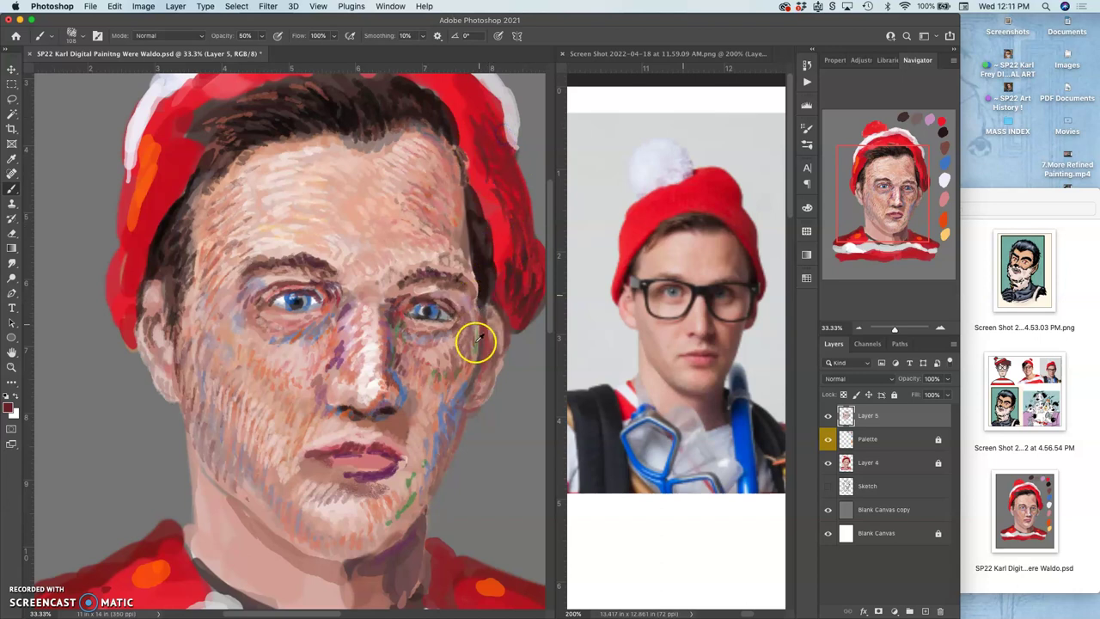
mouse_move(472, 369)
left_mouse_down()
mouse_move(505, 226)
mouse_move(498, 170)
mouse_move(509, 227)
mouse_move(495, 200)
left_mouse_up()
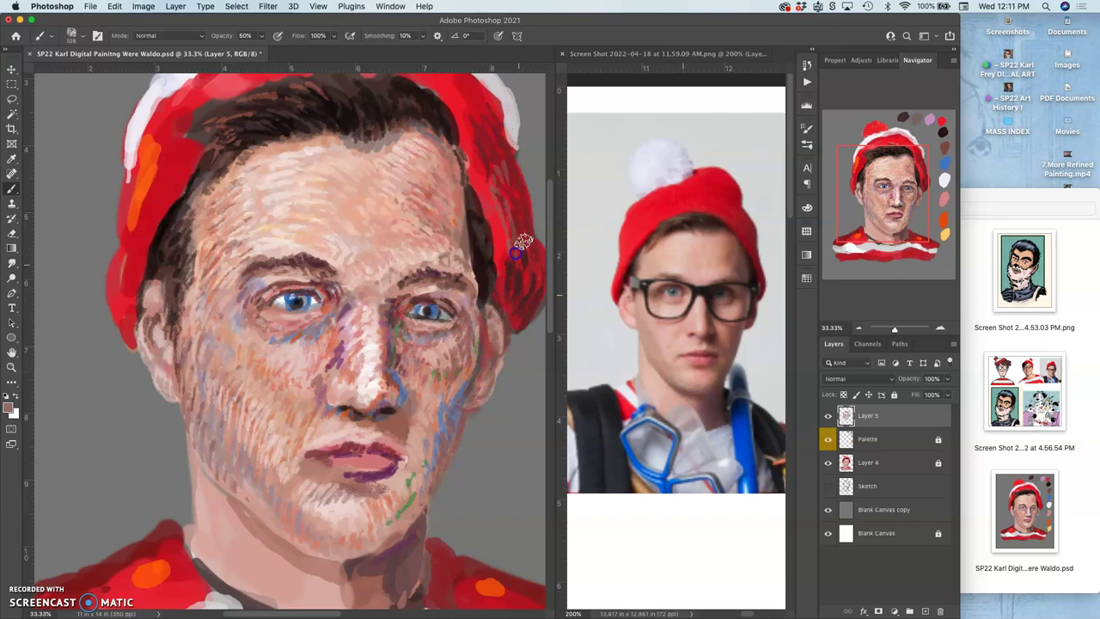
Step: Sample purple and brown tones and paint short shadow strokes below the nose and under the lower lip
mouse_move(451, 331)
left_mouse_down()
mouse_move(473, 221)
mouse_move(456, 212)
left_mouse_up()
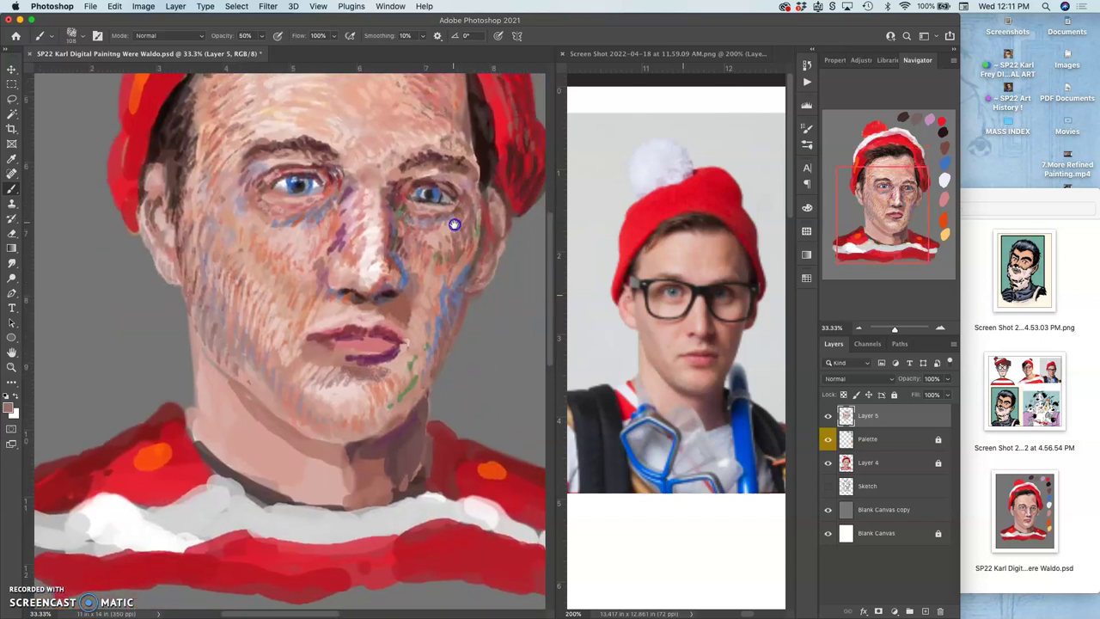
left_click_drag(400, 318, 396, 312)
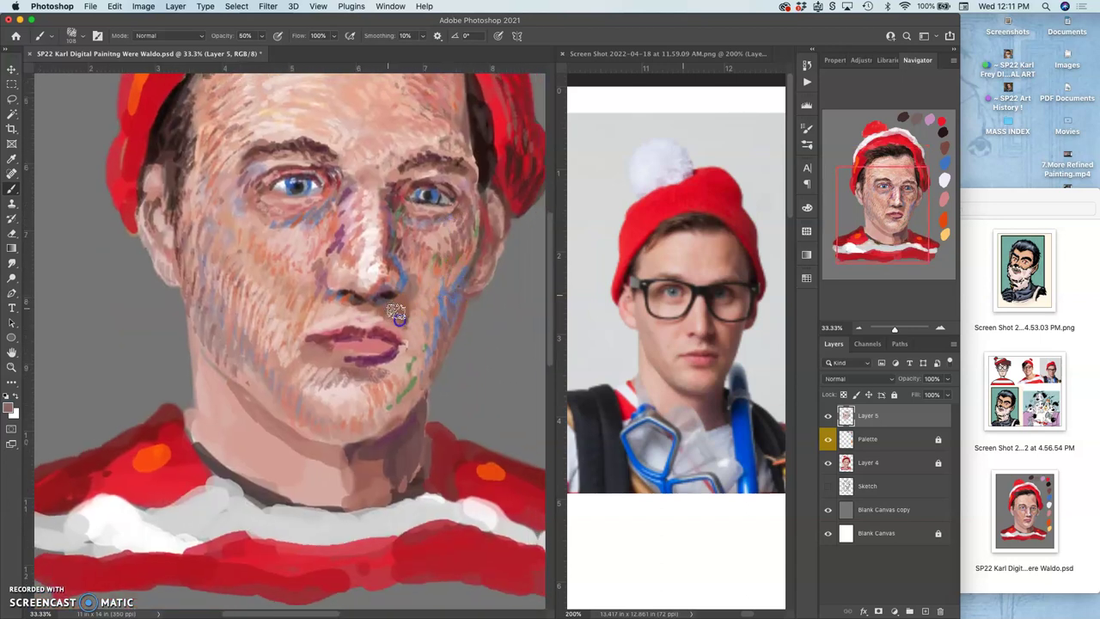
left_click(399, 200, "alt")
left_click(338, 247, "alt")
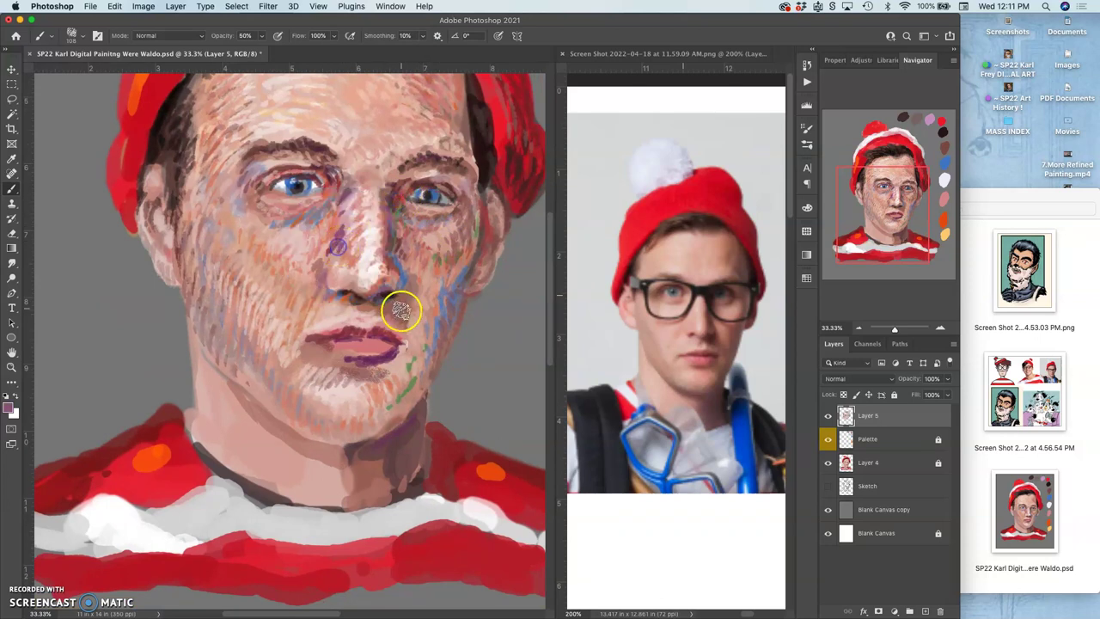
left_click(307, 184)
left_click(307, 143)
left_click(410, 295)
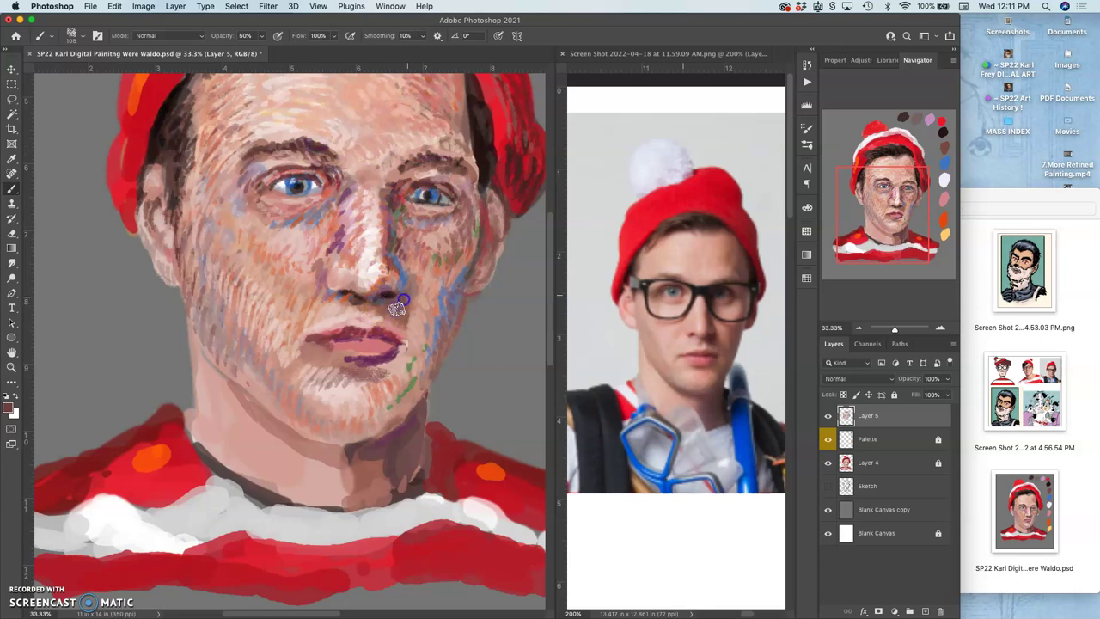
Step: Layer reddish-brown strokes from the right-hand nostril past the mouth corner and across the lower right-hand cheek
left_click(413, 295)
left_click(407, 359)
left_click(418, 318)
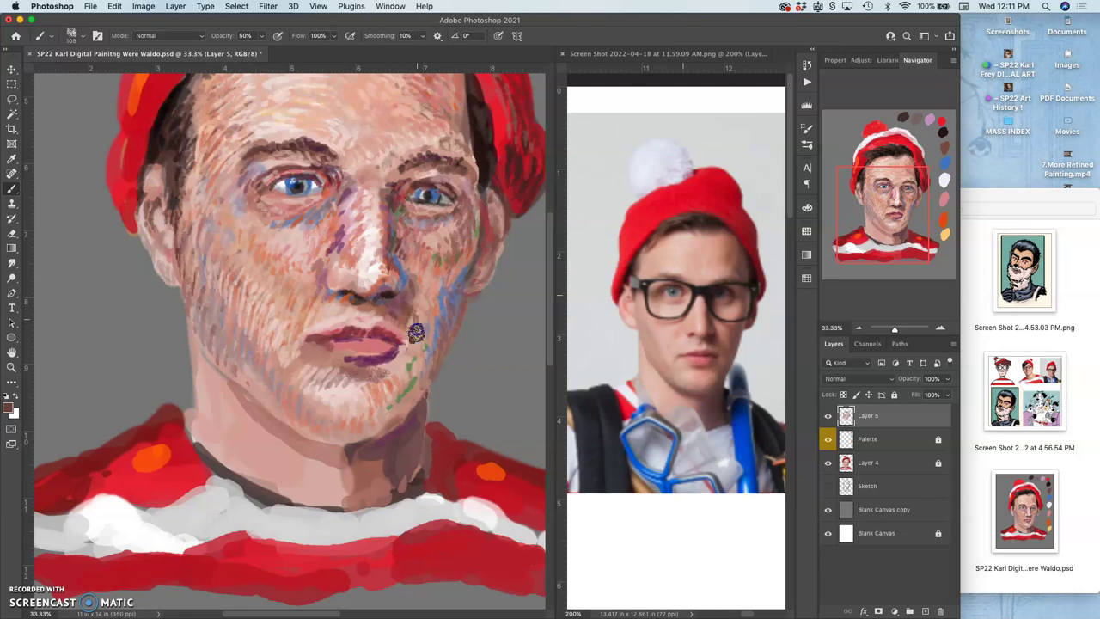
left_click(421, 347)
left_click(413, 319)
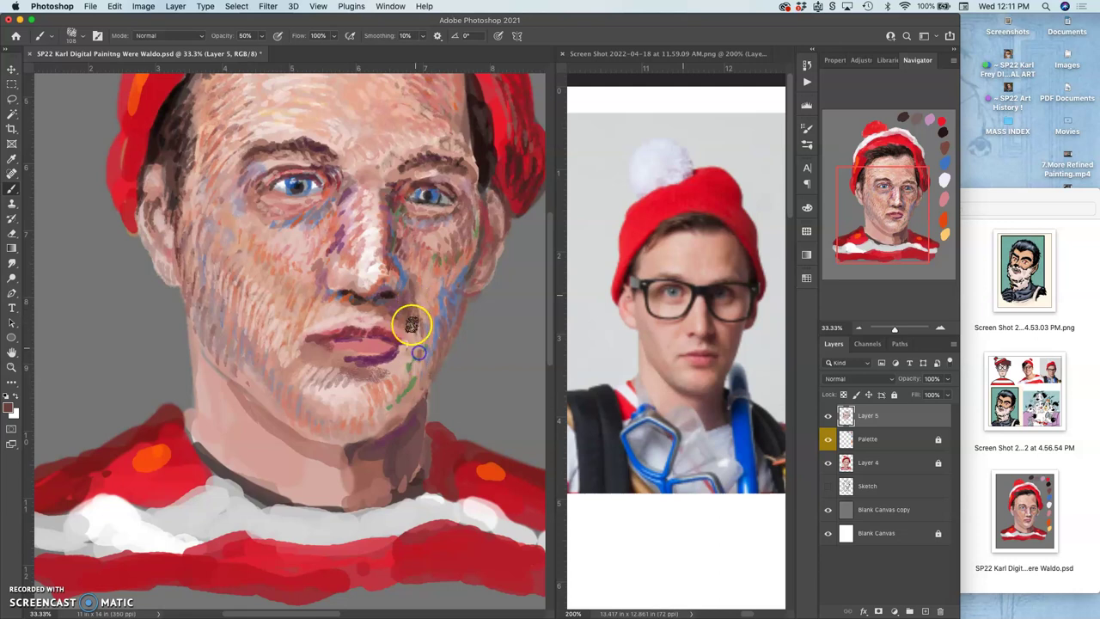
mouse_move(446, 302)
left_mouse_down()
mouse_move(447, 319)
mouse_move(460, 300)
mouse_move(444, 321)
mouse_move(459, 302)
left_mouse_up()
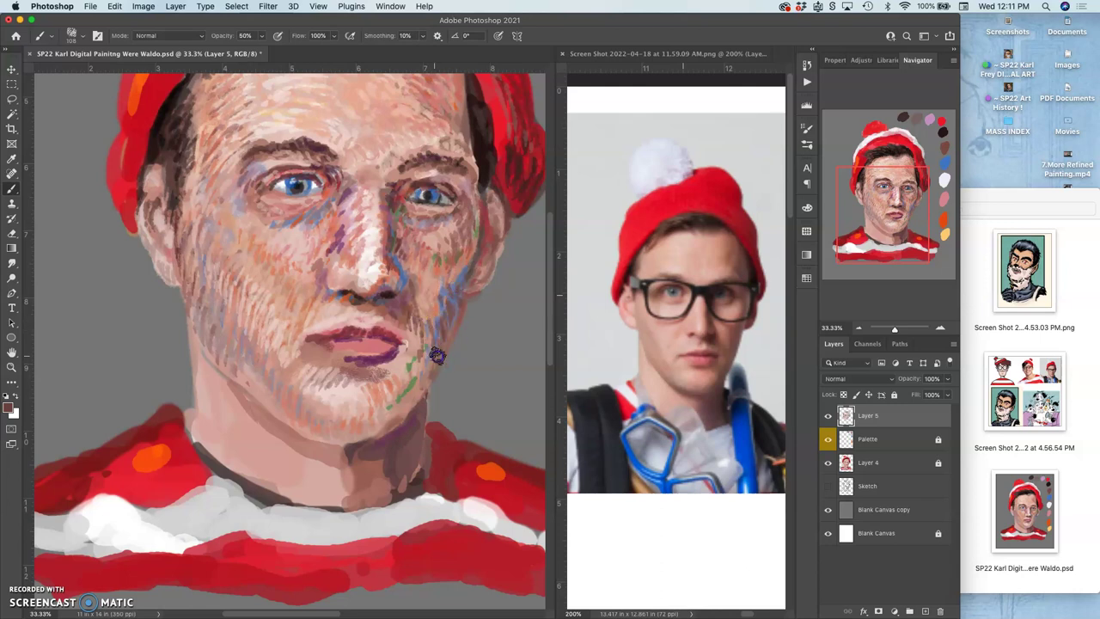
Step: Blend the green marks on the right-hand side of the chin using reddish-brown and sampled skin tones
mouse_move(399, 398)
left_mouse_down()
mouse_move(373, 432)
mouse_move(412, 356)
left_mouse_up()
left_click(383, 395, "alt")
left_click(404, 326)
left_click(382, 380, "alt")
left_click(381, 364, "alt")
Step: Sample purple from the side of the nose and soften the purple marks there with mauve strokes
left_click(336, 247)
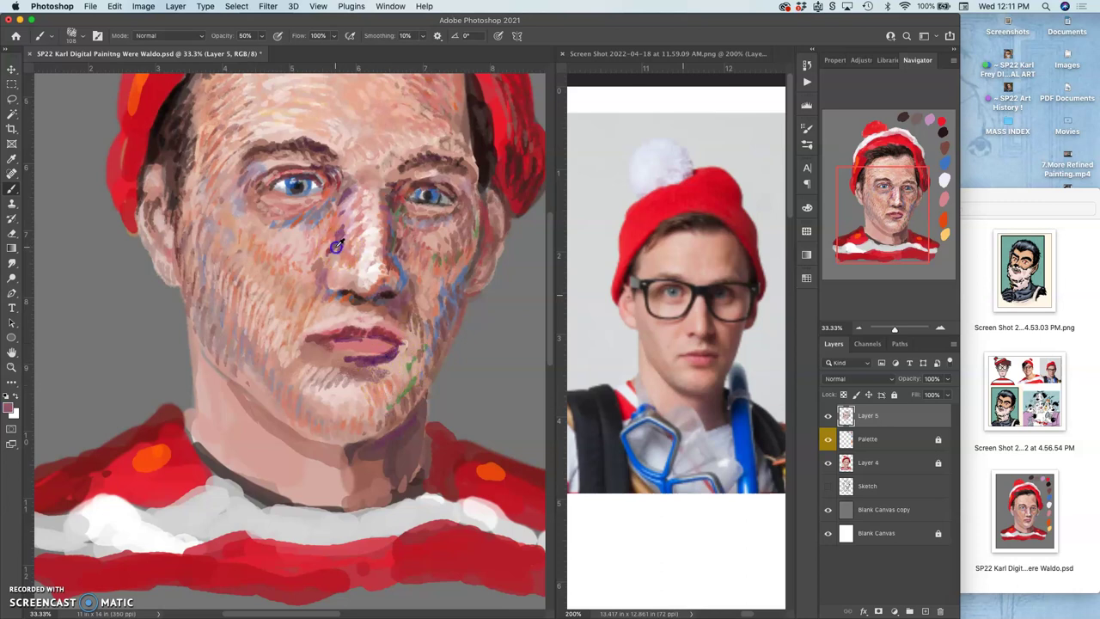
mouse_move(324, 238)
left_mouse_down()
mouse_move(297, 307)
mouse_move(323, 256)
left_mouse_up()
left_click(344, 193)
left_click(335, 238)
Step: Add sampled mauve strokes beneath the lower lip and across the right-hand side of the chin
left_click(356, 361)
left_click(393, 381)
left_click(361, 361)
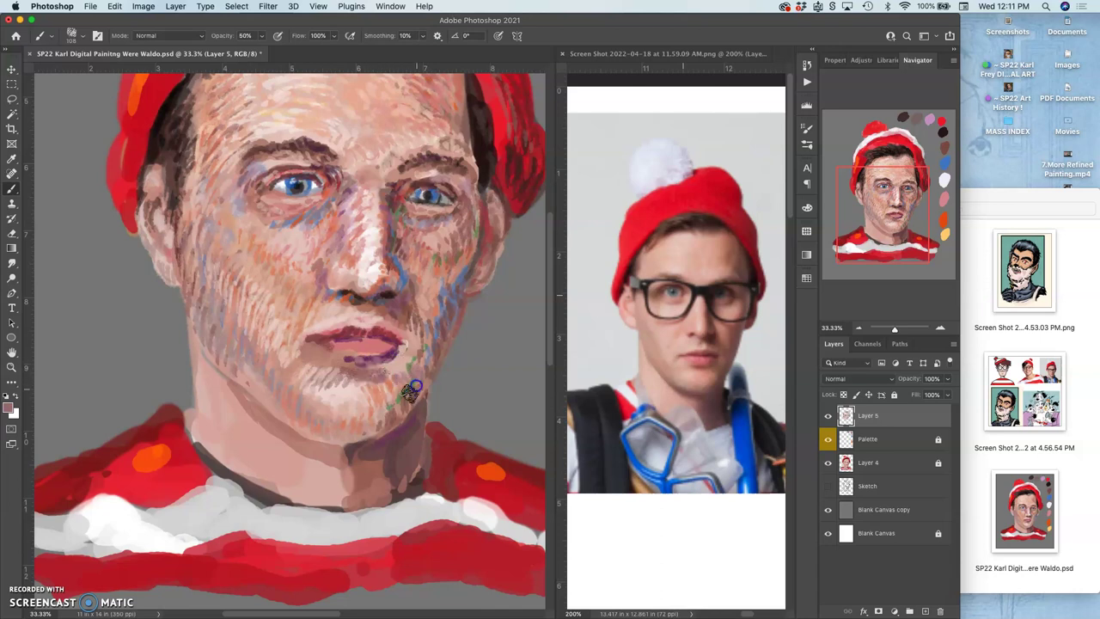
Step: Paint green strokes along the right-hand chin and jaw, and overlay them with a sampled reddish brown
mouse_move(396, 408)
left_mouse_down()
mouse_move(367, 414)
mouse_move(358, 430)
mouse_move(394, 421)
mouse_move(411, 398)
left_mouse_up()
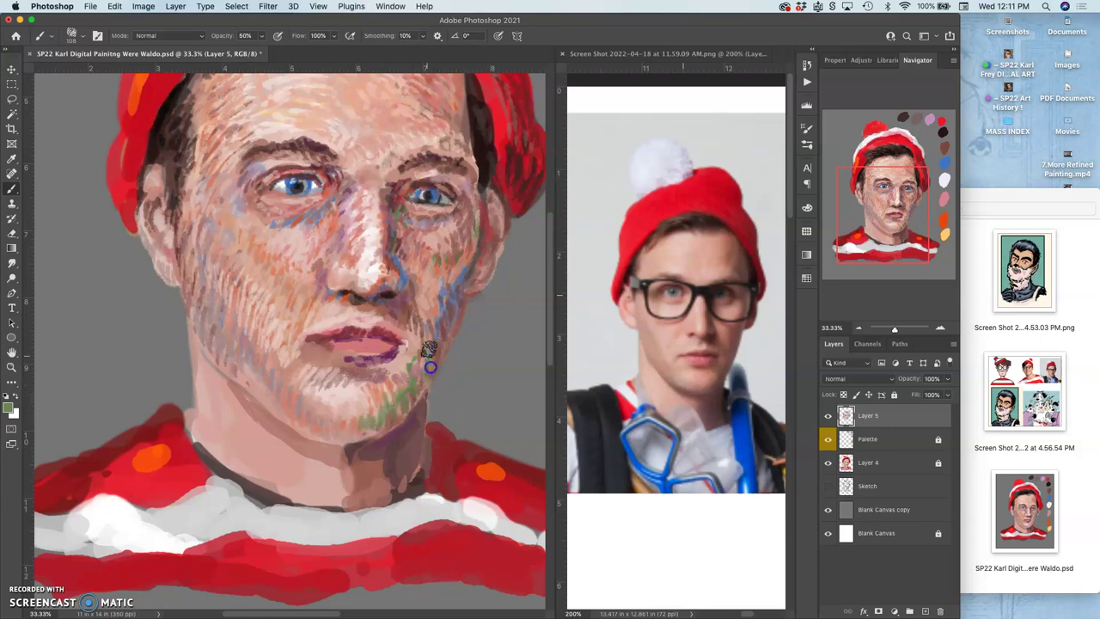
left_click(437, 325, "alt")
left_click_drag(419, 357, 412, 372)
left_click(406, 372)
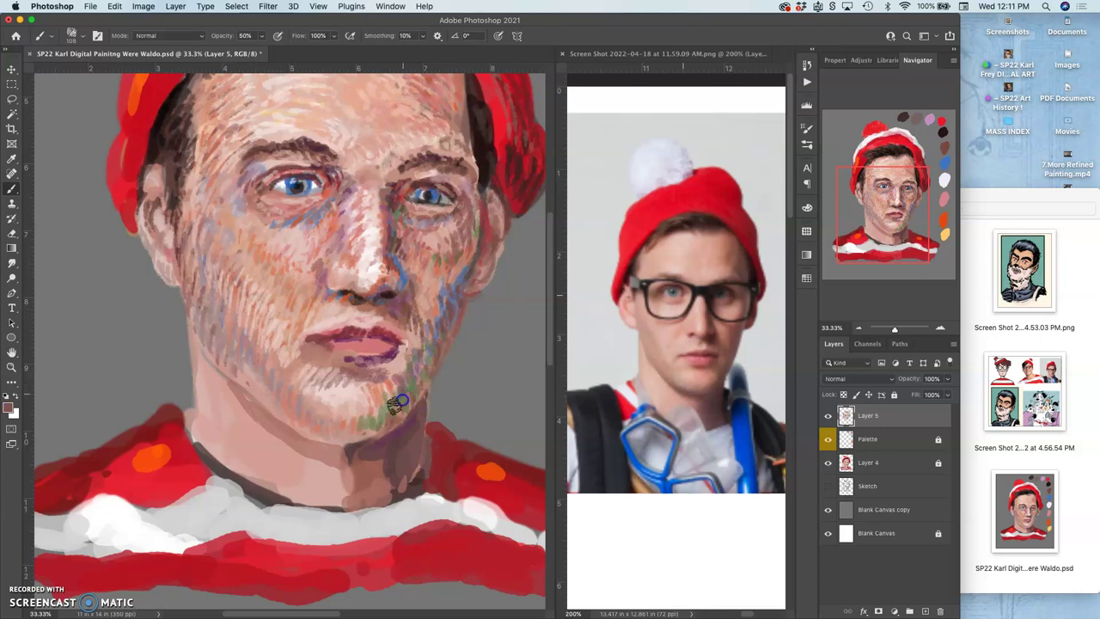
Step: Sample a plum tone below the nose and dab it around the chin and along the lower jawline
left_click(390, 310, "alt")
left_click(393, 371)
left_click(402, 366)
left_click(382, 419)
left_click(356, 424)
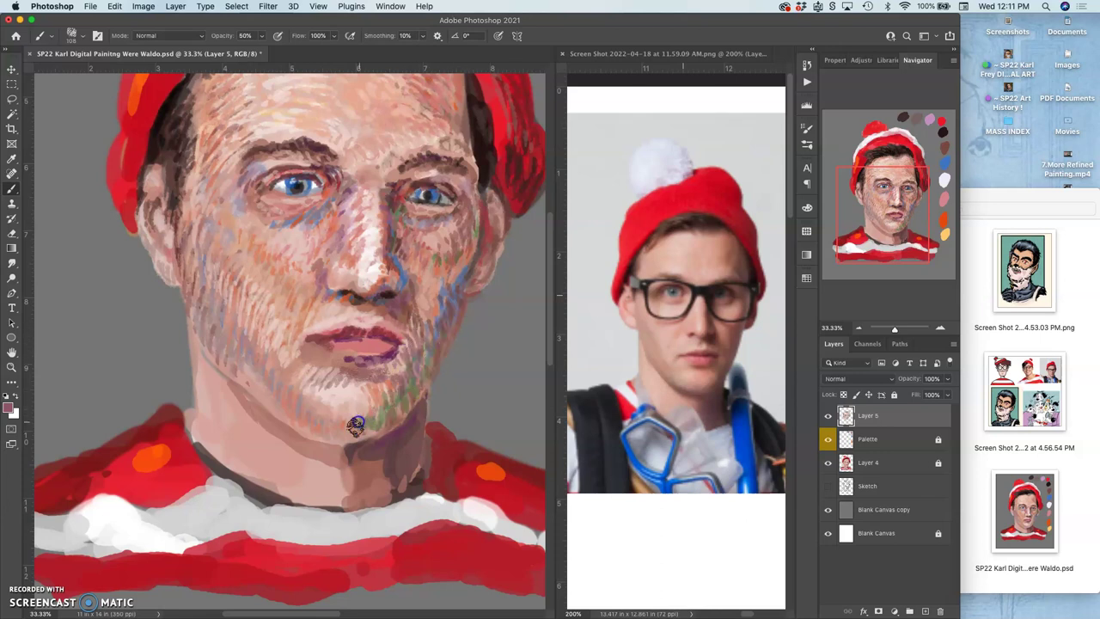
left_click(291, 406)
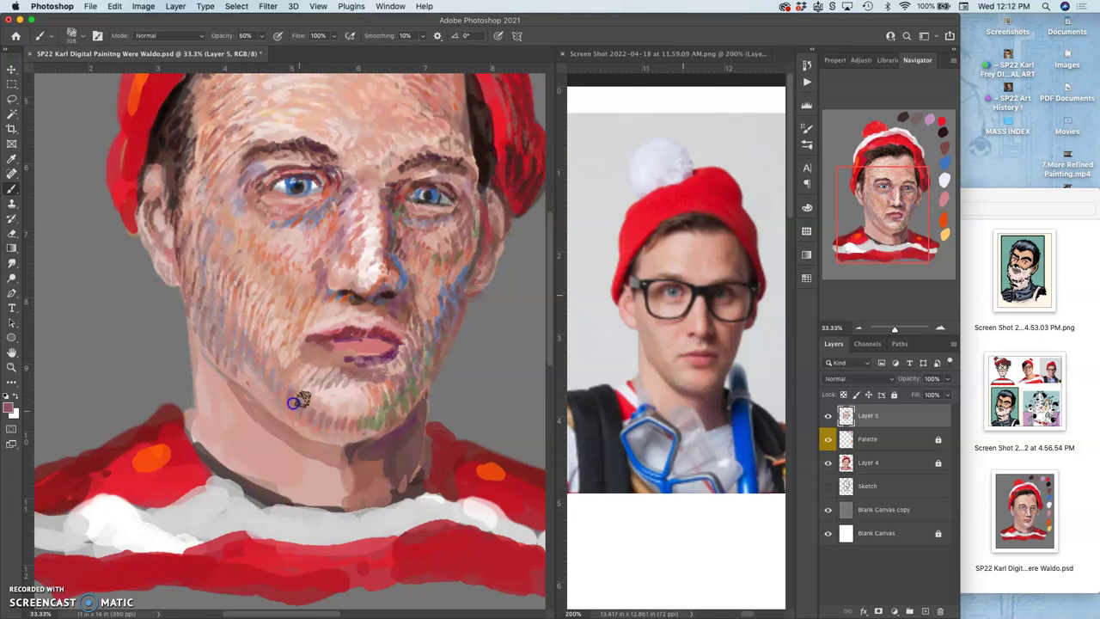
Step: Sample the chin's muted green and paint short stubble strokes along the left-hand jaw and under the chin
left_click(375, 421, "alt")
left_click_drag(247, 374, 237, 349)
left_click_drag(229, 373, 203, 317)
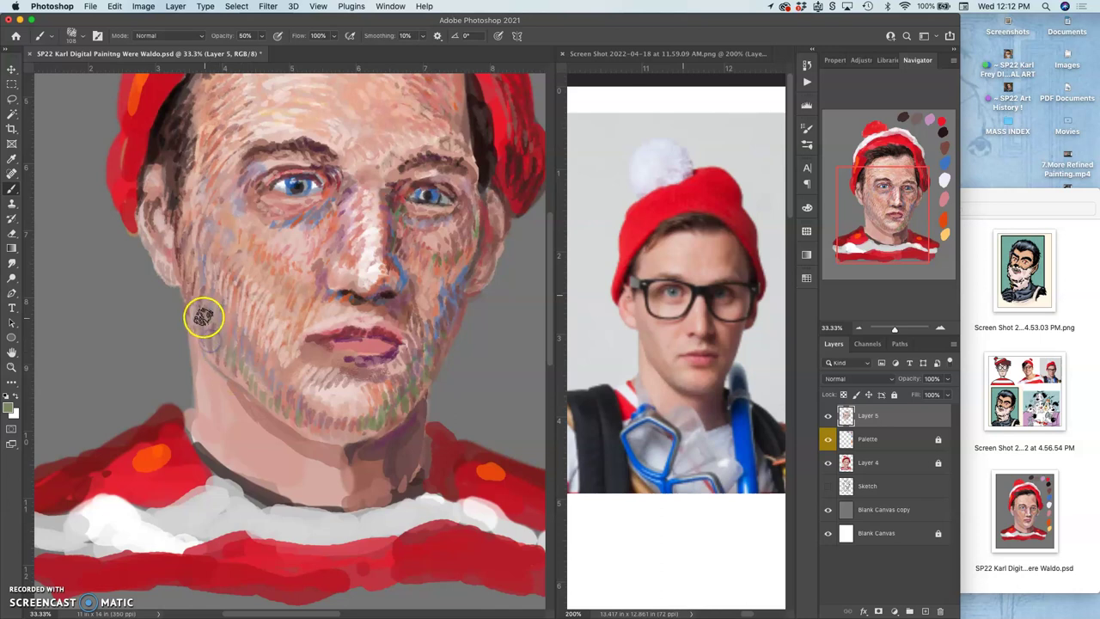
mouse_move(306, 413)
left_mouse_down()
mouse_move(317, 439)
mouse_move(327, 432)
left_mouse_up()
Step: Sample a peach skin tone and layer it over the green stubble across the chin and left-hand jaw
left_click(381, 395, "alt")
mouse_move(353, 407)
left_mouse_down()
mouse_move(308, 424)
mouse_move(284, 399)
mouse_move(266, 404)
mouse_move(225, 370)
left_mouse_up()
left_click_drag(211, 331, 212, 350)
left_click_drag(363, 402, 387, 430)
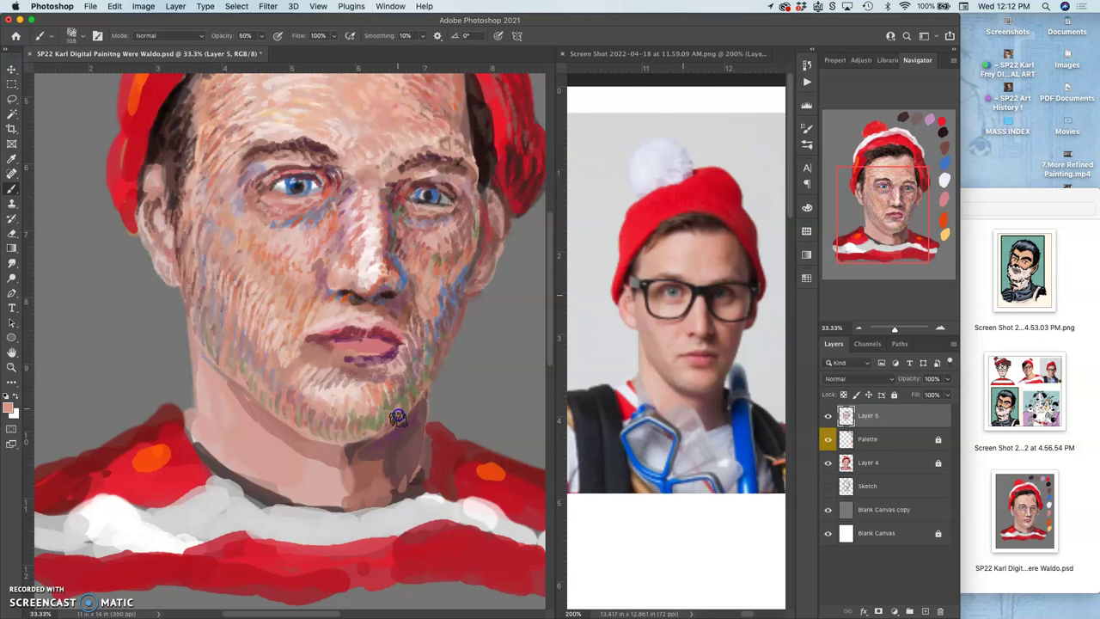
Step: Blend the right-hand jaw with peach and add sampled olive-tan strokes from the cheek to the chin
left_click_drag(417, 375, 414, 383)
left_click(437, 350, "alt")
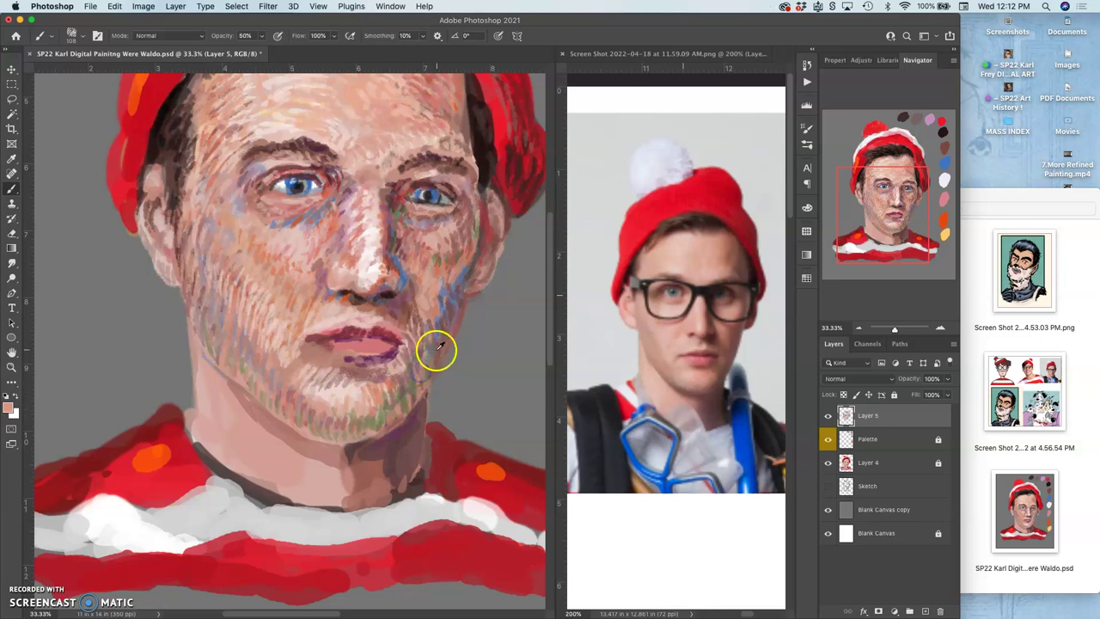
mouse_move(448, 313)
left_mouse_down()
mouse_move(421, 370)
mouse_move(403, 401)
left_mouse_up()
Step: Darken the right-hand corner of the mouth and layer sampled magenta strokes over the lips
mouse_move(398, 330)
left_mouse_down()
mouse_move(428, 303)
mouse_move(380, 328)
mouse_move(402, 346)
left_mouse_up()
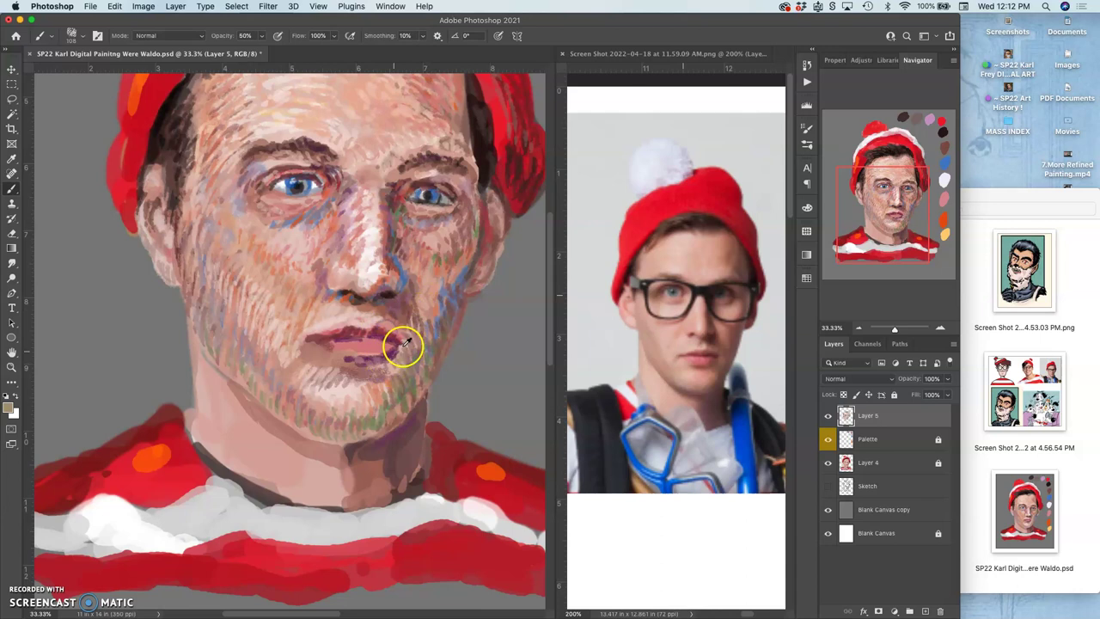
left_click(378, 343, "alt")
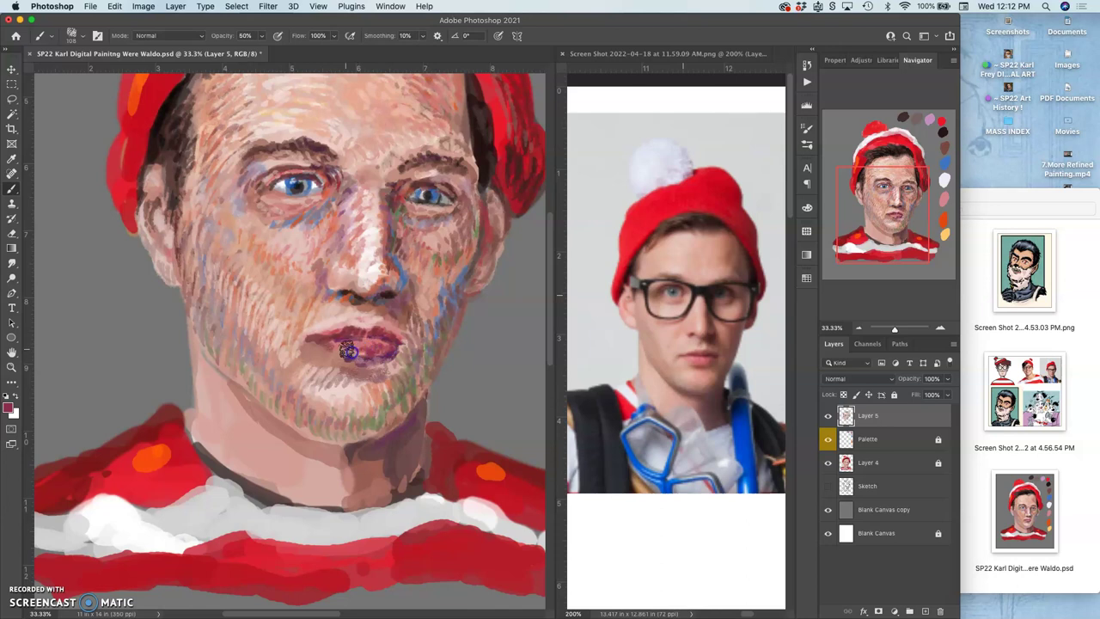
mouse_move(350, 350)
left_mouse_down()
mouse_move(390, 309)
mouse_move(353, 341)
left_mouse_up()
Step: Shape the left-hand corner of the mouth with sampled dark red strokes and light pink strokes on the skin below
left_click(359, 318, "alt")
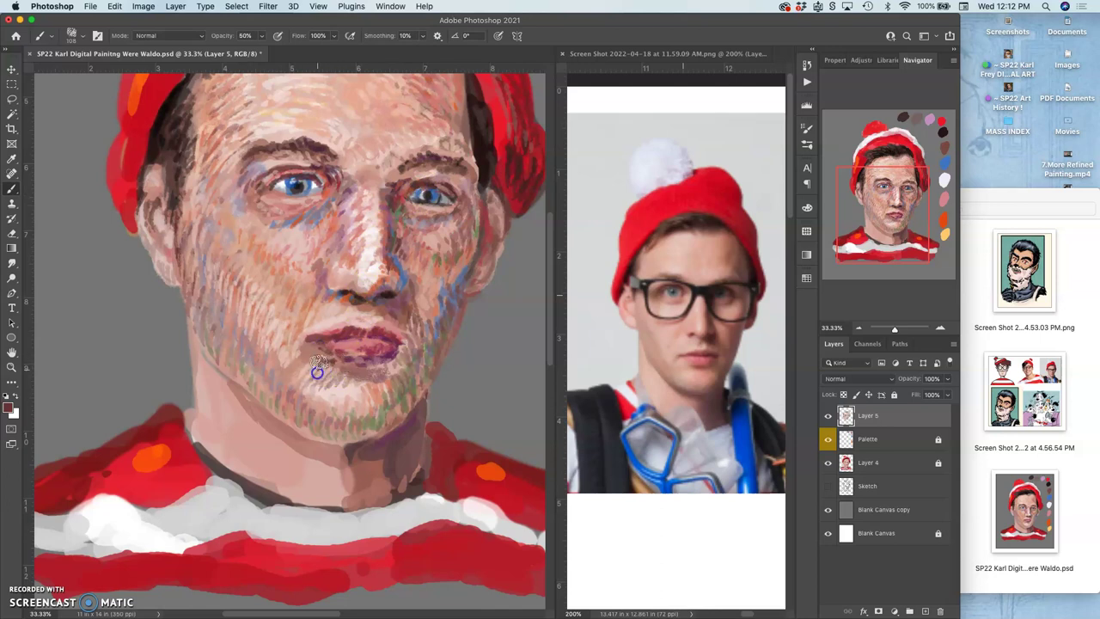
mouse_move(300, 370)
left_mouse_down()
mouse_move(298, 348)
mouse_move(287, 360)
left_mouse_up()
left_click(312, 325, "alt")
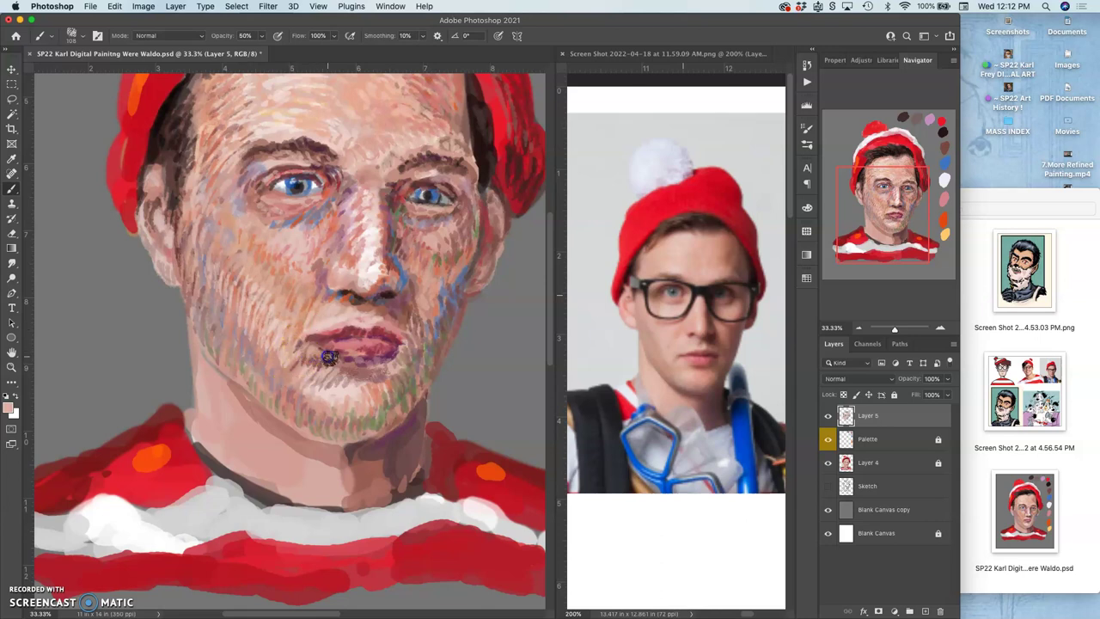
mouse_move(327, 366)
left_mouse_down()
mouse_move(285, 374)
mouse_move(300, 339)
mouse_move(301, 377)
left_mouse_up()
left_click_drag(319, 359, 321, 371)
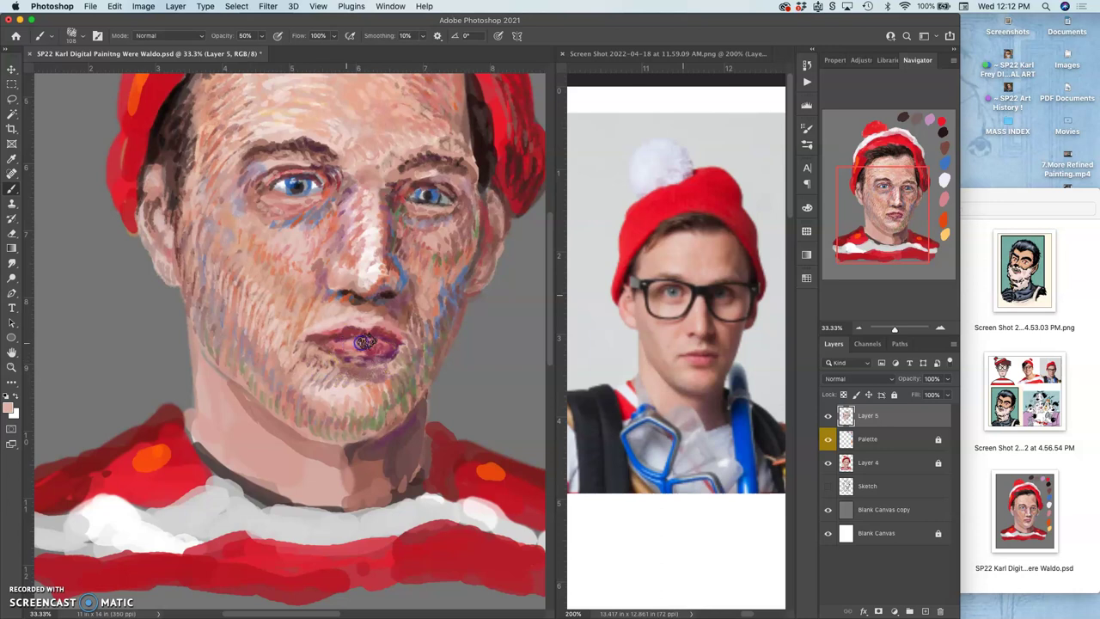
Step: Refine the lips with light pink, a dark tone sampled under the nose, and maroon strokes on the lower lip
mouse_move(367, 343)
left_mouse_down()
mouse_move(386, 344)
mouse_move(386, 368)
mouse_move(401, 327)
mouse_move(387, 295)
left_mouse_up()
left_click(387, 295, "alt")
mouse_move(387, 360)
left_mouse_down()
mouse_move(379, 378)
mouse_move(380, 345)
left_mouse_up()
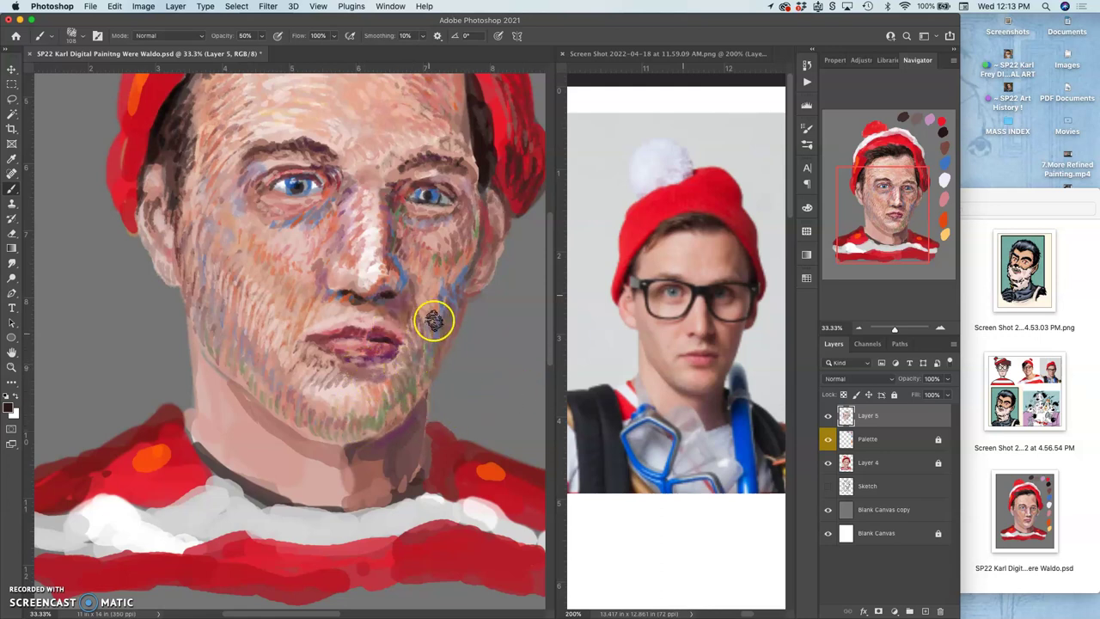
left_click_drag(355, 368, 356, 366)
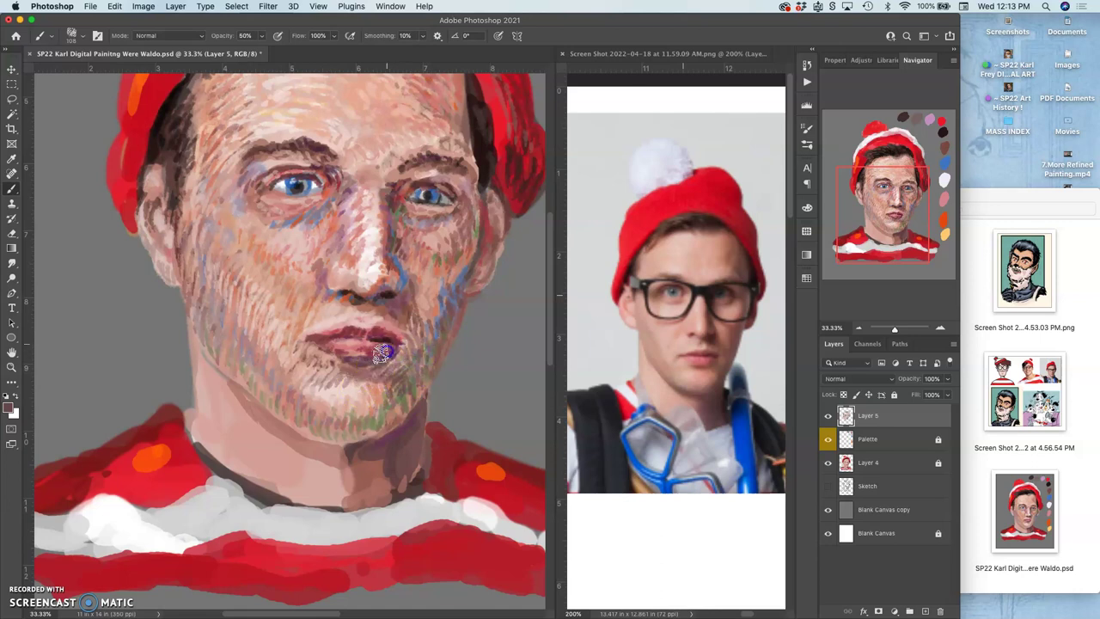
left_click_drag(392, 348, 386, 352)
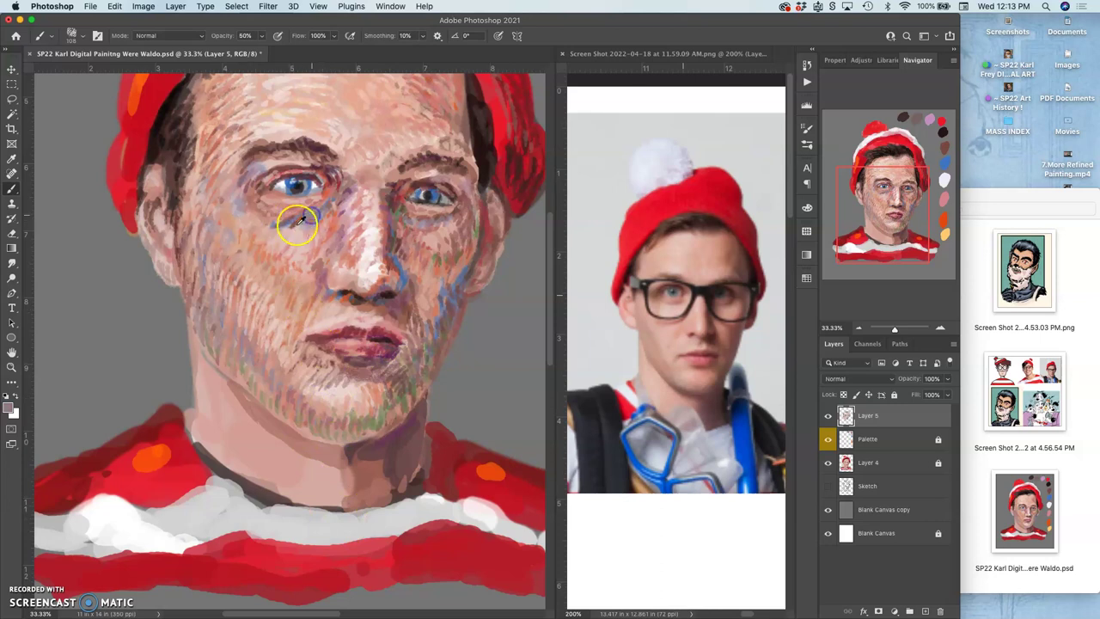
Step: Soften the blue marks under the left-hand eye with sampled light pink, extend it over the cheek, and save the file
left_click(277, 227, "alt")
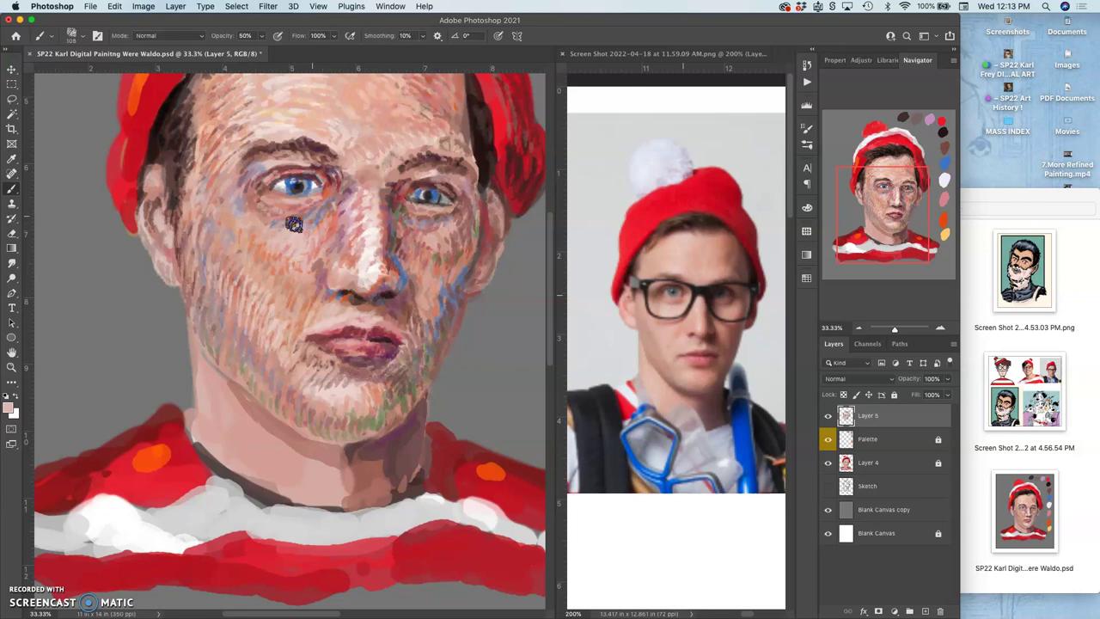
left_click_drag(262, 365, 325, 301)
key("super+s")
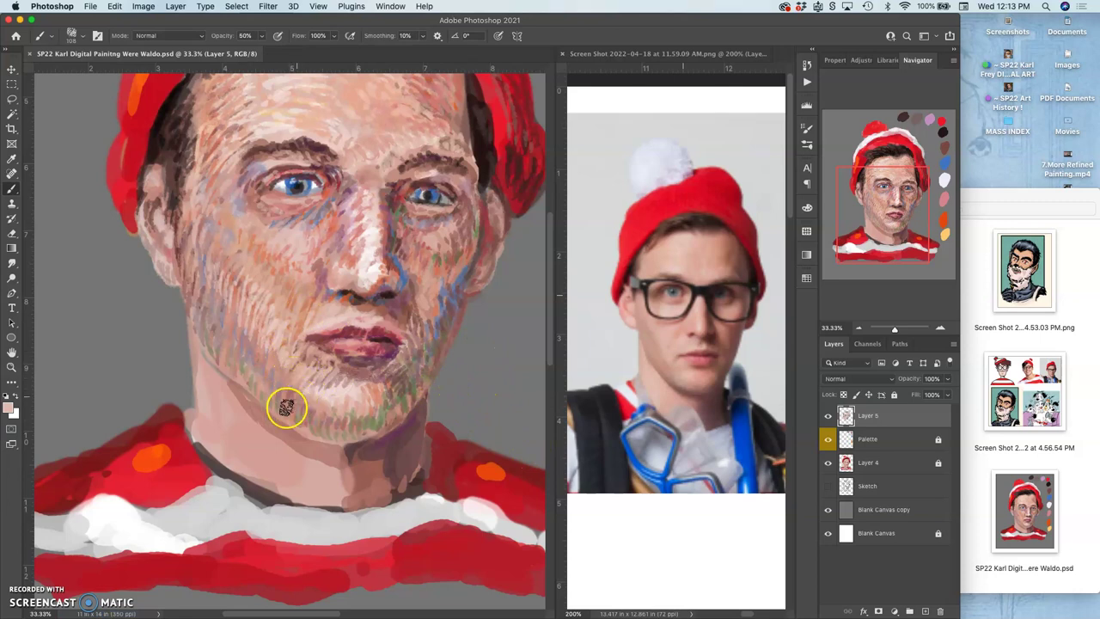
Step: Add sampled skin-pink strokes along the left-hand jaw and neck, and near-white highlights sampled from the nose on the side of the neck
left_click(249, 346, "alt")
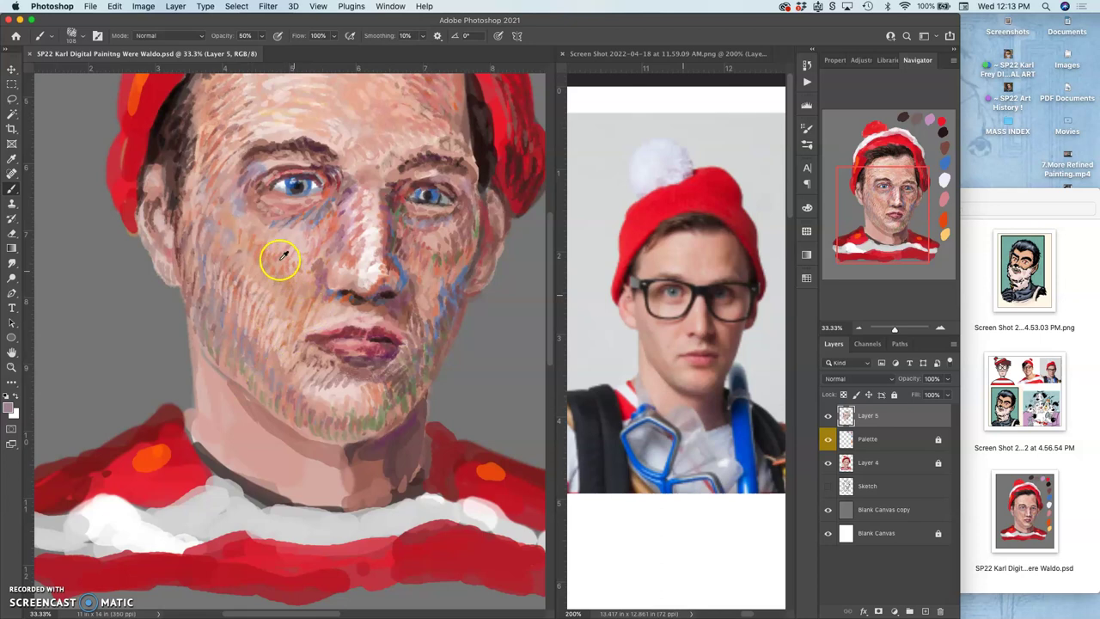
mouse_move(288, 306)
left_mouse_down()
mouse_move(258, 352)
mouse_move(205, 361)
mouse_move(211, 375)
left_mouse_up()
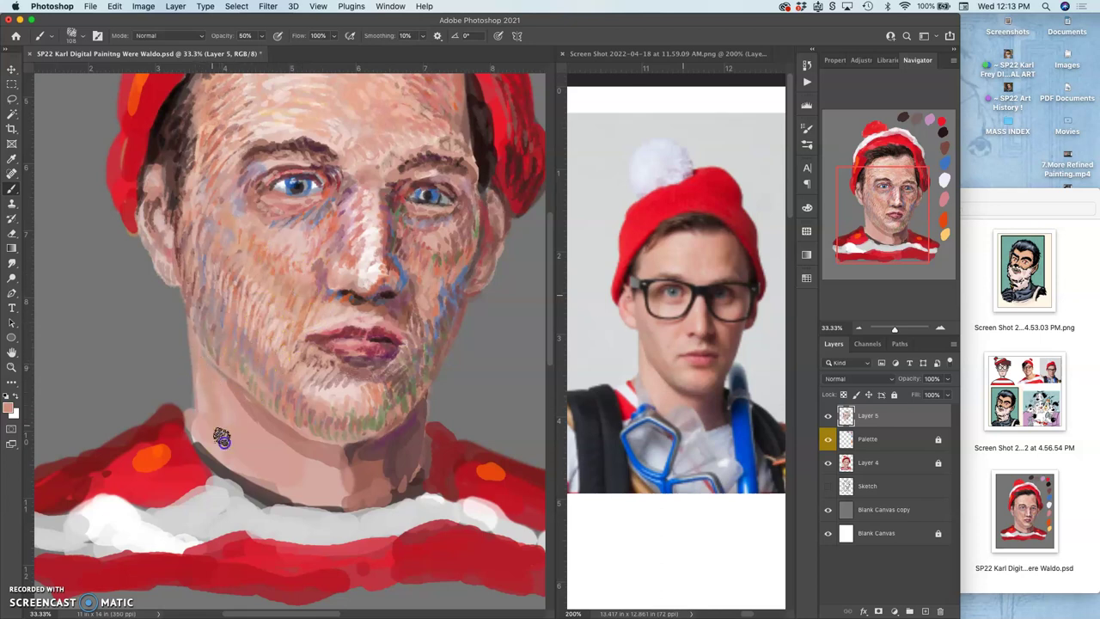
mouse_move(221, 455)
left_mouse_down()
mouse_move(215, 432)
mouse_move(237, 427)
left_mouse_up()
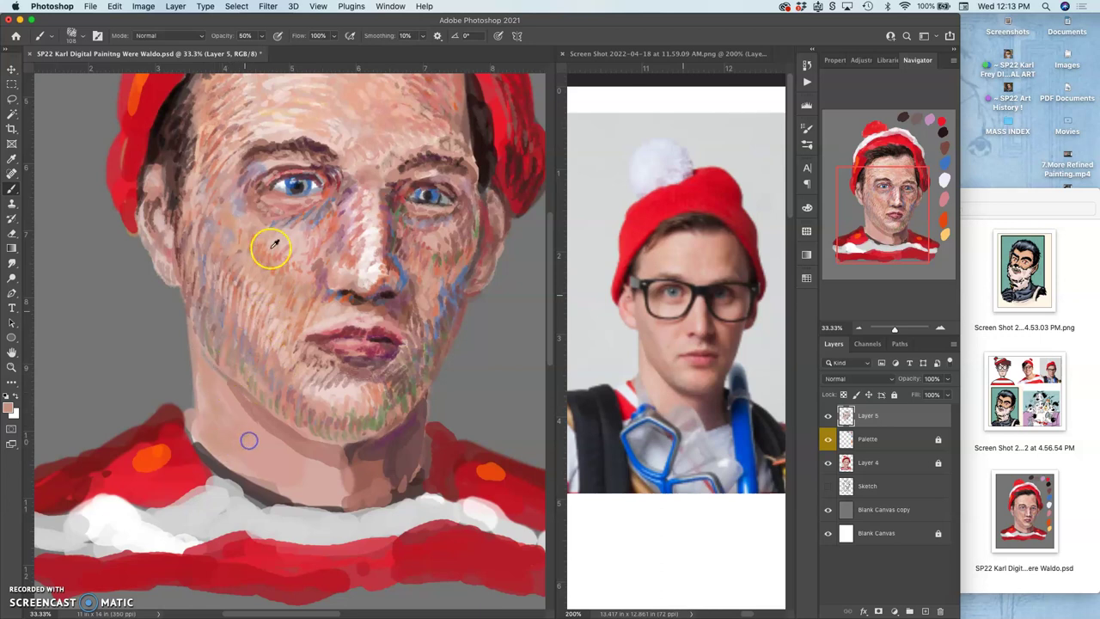
left_click(368, 252, "alt")
mouse_move(277, 458)
left_mouse_down()
mouse_move(270, 467)
mouse_move(250, 450)
mouse_move(231, 456)
mouse_move(246, 468)
mouse_move(226, 395)
mouse_move(228, 427)
mouse_move(219, 402)
mouse_move(258, 413)
mouse_move(258, 457)
left_mouse_up()
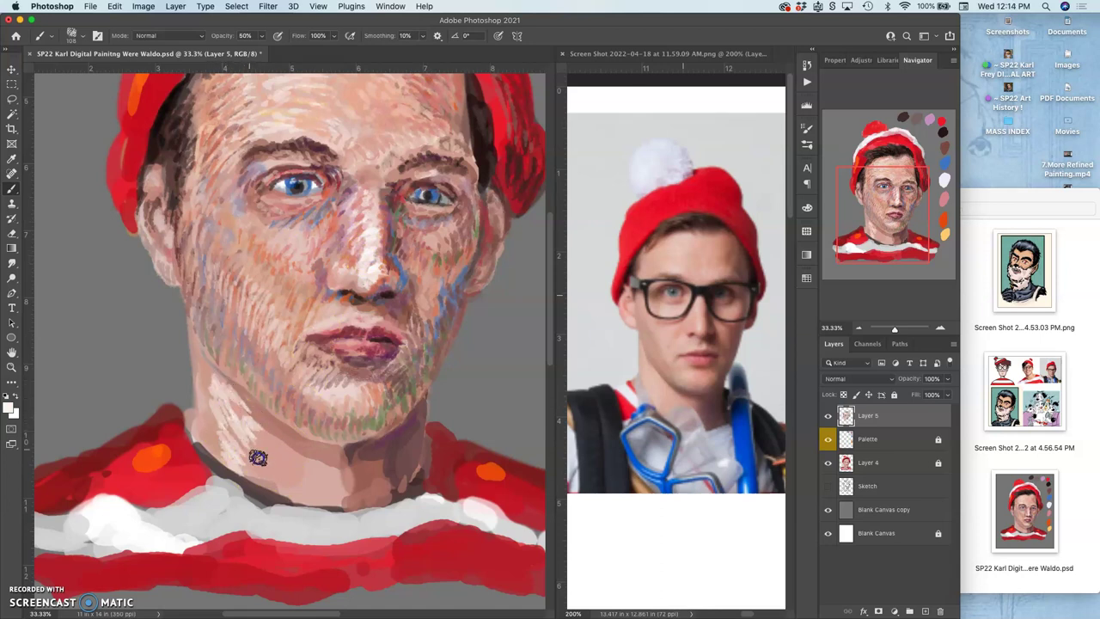
Step: Layer sampled salmon and orange strokes across the lower front of the neck towards the collar
left_click(297, 331, "alt")
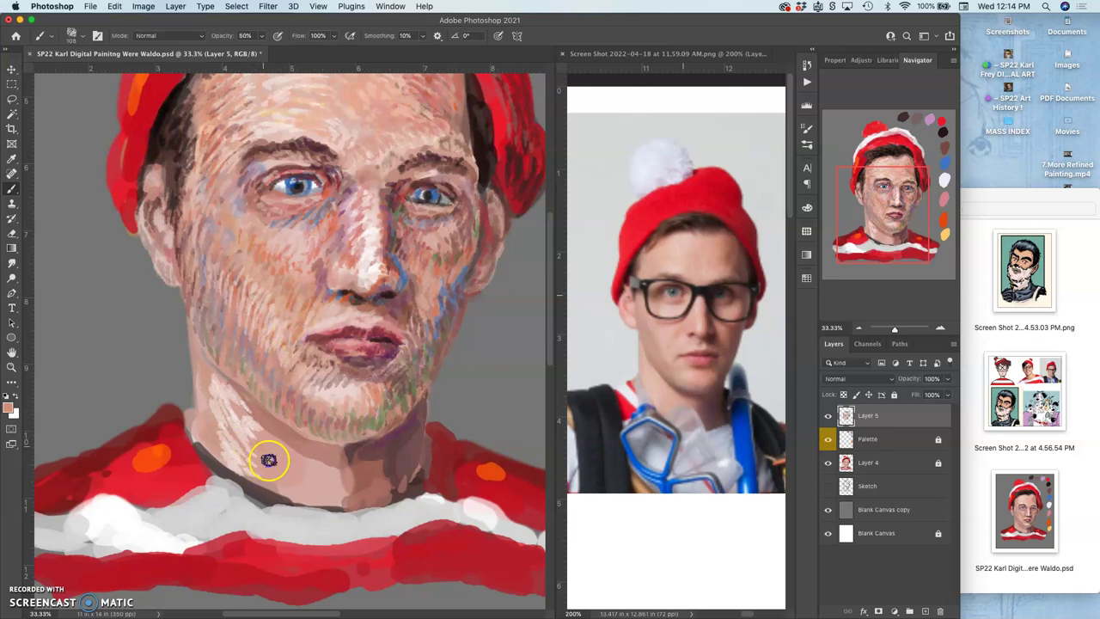
mouse_move(270, 473)
left_mouse_down()
mouse_move(264, 433)
mouse_move(304, 306)
mouse_move(306, 255)
mouse_move(328, 227)
mouse_move(303, 414)
mouse_move(290, 470)
left_mouse_up()
left_click(330, 228, "alt")
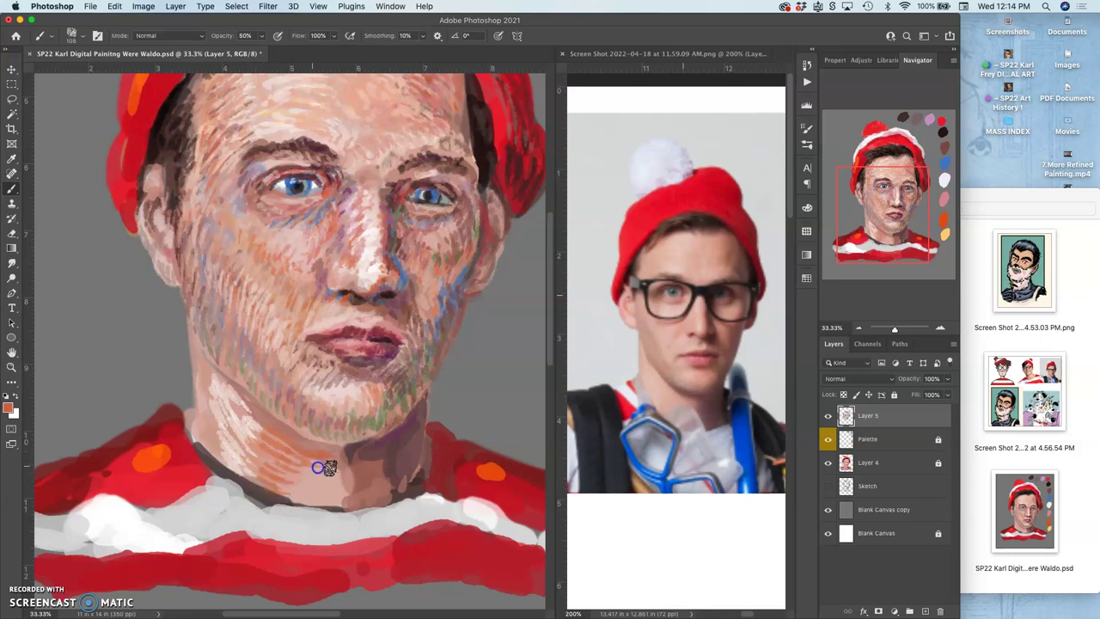
left_click_drag(301, 490, 325, 498)
Step: Blend the left-hand side of the neck with light pink strokes sampled near the mouth, working from under the jaw to the collar
left_click(348, 357, "alt")
left_click(335, 323, "alt")
mouse_move(316, 434)
left_mouse_down()
mouse_move(288, 469)
mouse_move(302, 497)
mouse_move(258, 469)
mouse_move(250, 438)
mouse_move(265, 435)
mouse_move(245, 409)
mouse_move(280, 427)
mouse_move(249, 425)
left_mouse_up()
mouse_move(216, 375)
left_mouse_down()
mouse_move(204, 415)
mouse_move(209, 425)
mouse_move(204, 377)
mouse_move(232, 448)
mouse_move(208, 430)
mouse_move(230, 465)
left_mouse_up()
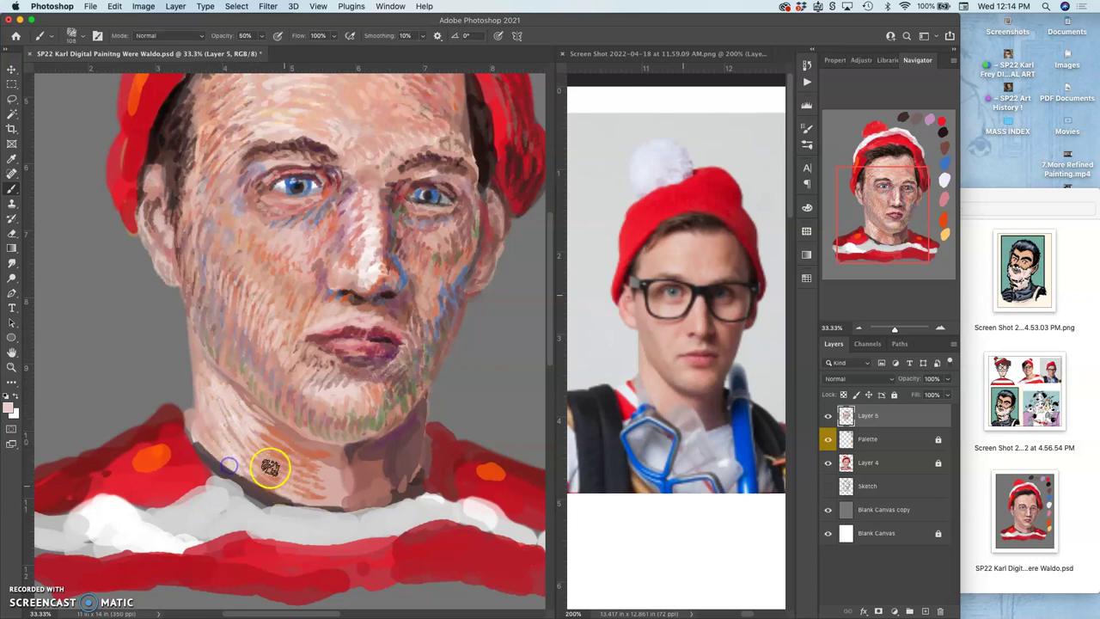
Step: Define the left-hand edge of the neck with peach strokes sampled from the cheek, continuing down to the collar
left_click(262, 262, "alt")
mouse_move(247, 400)
left_mouse_down()
mouse_move(250, 414)
mouse_move(228, 417)
mouse_move(226, 388)
mouse_move(199, 365)
mouse_move(194, 375)
left_mouse_up()
mouse_move(210, 447)
left_mouse_down()
mouse_move(228, 416)
mouse_move(234, 424)
mouse_move(207, 420)
mouse_move(216, 401)
mouse_move(190, 428)
left_mouse_up()
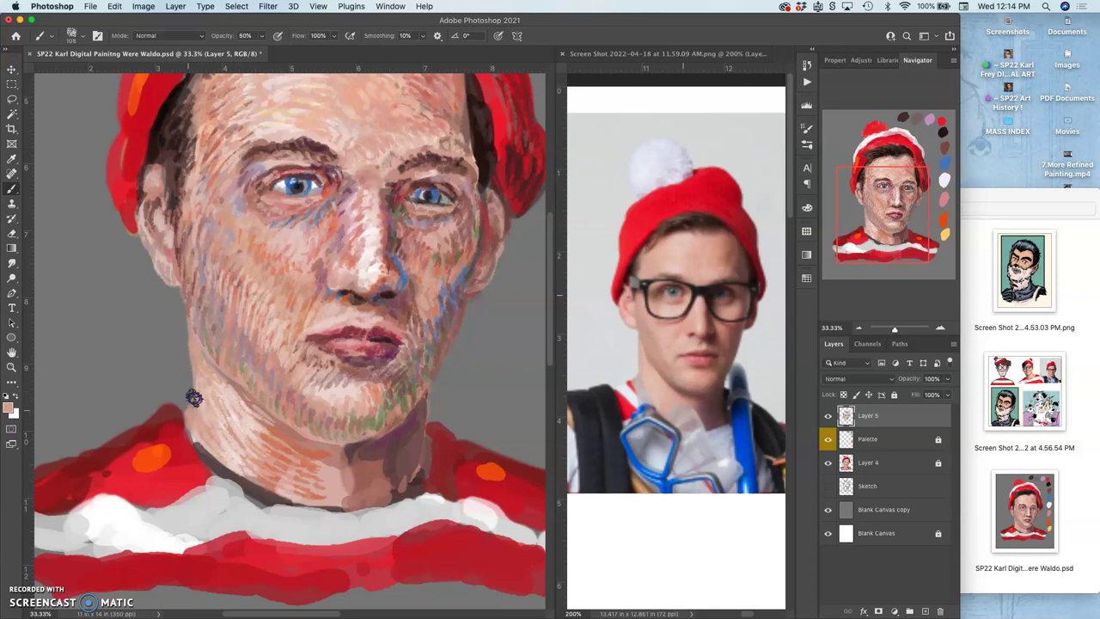
mouse_move(194, 383)
left_mouse_down()
mouse_move(195, 427)
mouse_move(219, 447)
mouse_move(195, 435)
mouse_move(216, 457)
mouse_move(272, 428)
mouse_move(287, 445)
mouse_move(271, 446)
mouse_move(311, 465)
mouse_move(314, 452)
mouse_move(346, 452)
mouse_move(324, 457)
mouse_move(337, 476)
mouse_move(310, 492)
mouse_move(342, 491)
mouse_move(325, 477)
mouse_move(344, 498)
left_mouse_up()
Step: Build up the shadow on the right-hand side of the neck and under the chin with dark blue and sampled maroon strokes
mouse_move(406, 432)
left_mouse_down()
mouse_move(449, 293)
mouse_move(417, 407)
mouse_move(368, 479)
mouse_move(388, 482)
mouse_move(357, 500)
mouse_move(402, 488)
mouse_move(386, 479)
mouse_move(404, 435)
left_mouse_up()
left_click_drag(401, 476, 406, 460)
left_click_drag(392, 494, 391, 472)
mouse_move(373, 488)
left_mouse_down()
mouse_move(374, 302)
mouse_move(385, 290)
mouse_move(416, 418)
mouse_move(409, 465)
mouse_move(401, 447)
mouse_move(379, 465)
mouse_move(383, 485)
mouse_move(393, 483)
mouse_move(357, 501)
mouse_move(407, 468)
mouse_move(396, 466)
mouse_move(399, 448)
mouse_move(378, 449)
mouse_move(395, 436)
mouse_move(330, 442)
mouse_move(310, 459)
mouse_move(299, 436)
mouse_move(379, 441)
mouse_move(340, 462)
mouse_move(316, 458)
mouse_move(332, 449)
mouse_move(255, 413)
mouse_move(280, 443)
mouse_move(328, 463)
left_mouse_up()
left_click(383, 295, "alt")
left_click(372, 448, "alt")
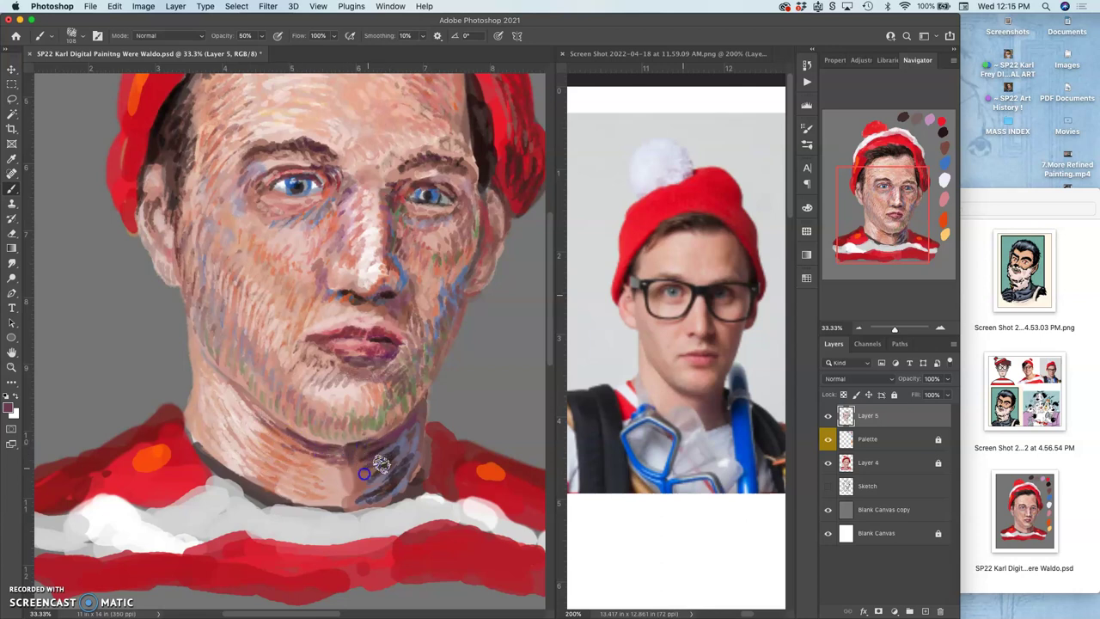
left_click_drag(381, 476, 362, 494)
Step: Warm the neck shadow below the right-hand jaw with sampled reddish-brown strokes over the dark marks
left_click(397, 335, "alt")
left_click(370, 309, "alt")
mouse_move(418, 410)
left_mouse_down()
mouse_move(381, 456)
mouse_move(314, 448)
mouse_move(344, 461)
left_mouse_up()
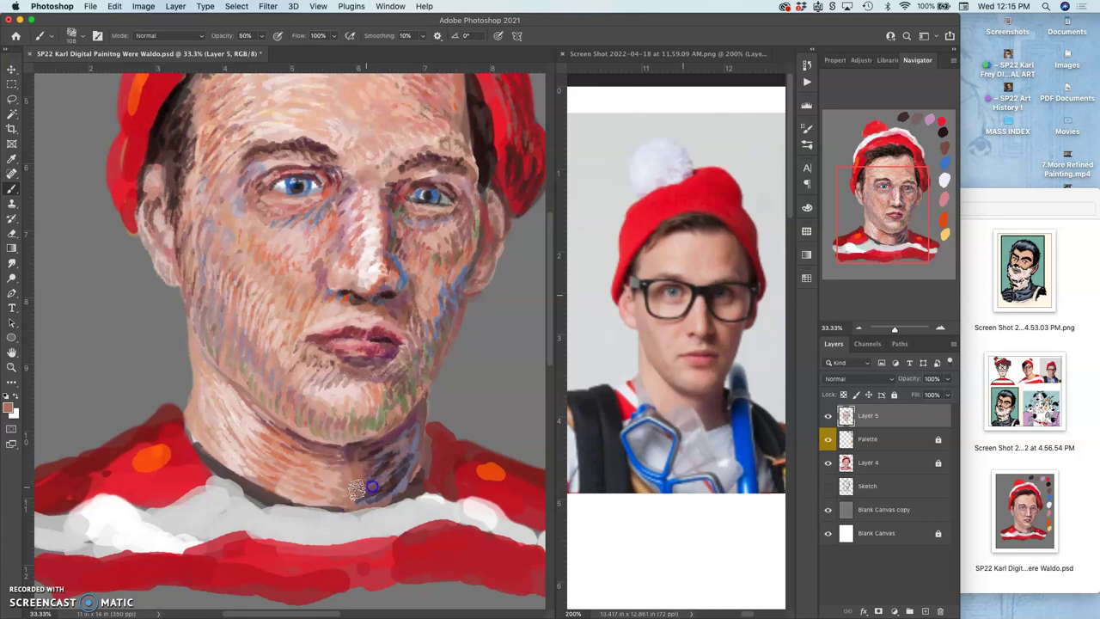
left_click_drag(391, 440, 387, 477)
mouse_move(412, 462)
left_mouse_down()
mouse_move(413, 386)
mouse_move(409, 447)
left_mouse_up()
Step: Deepen the right-hand edge of the neck with sampled dark mauve strokes, and touch up the shadow beside the nose and mouth
left_click(448, 305, "alt")
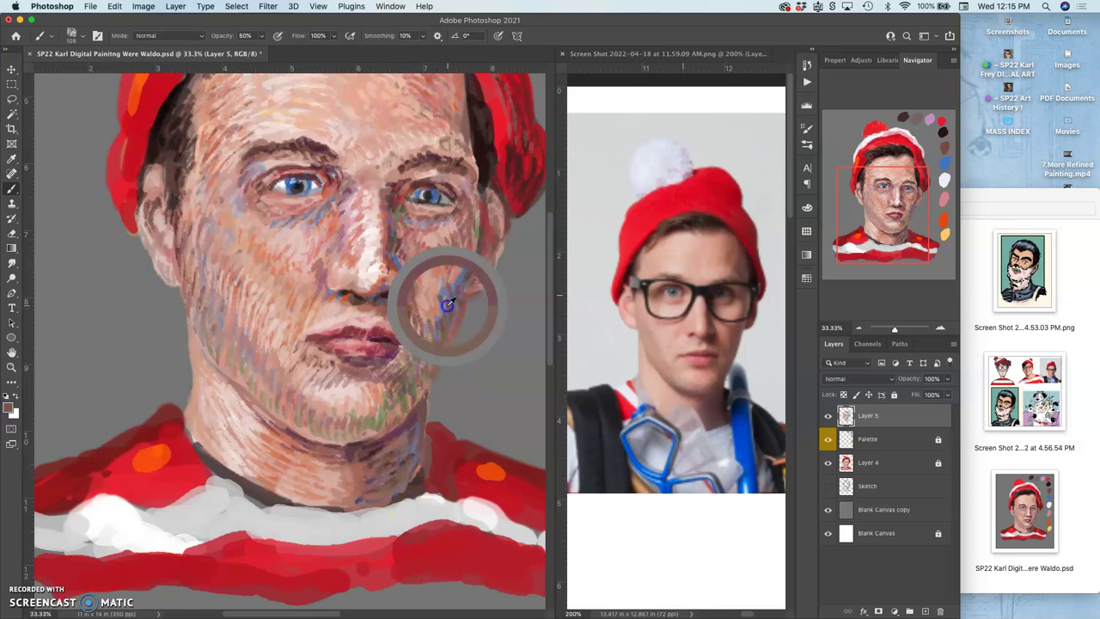
left_click_drag(413, 435, 409, 463)
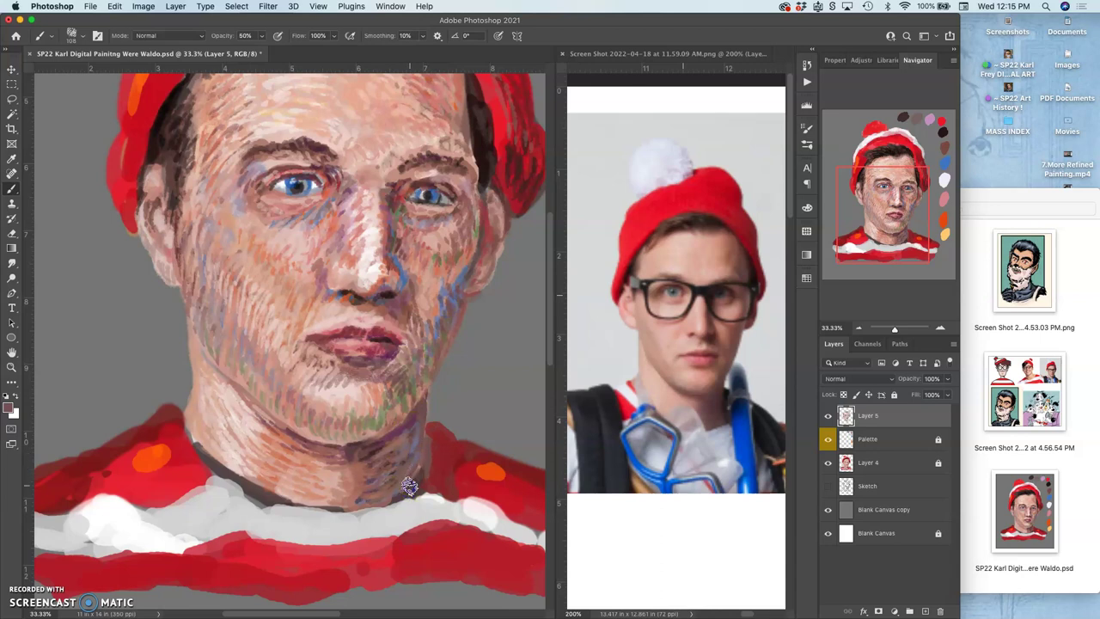
mouse_move(397, 327)
left_mouse_down()
mouse_move(382, 297)
mouse_move(400, 307)
left_mouse_up()
left_click_drag(390, 353, 393, 349)
left_click_drag(418, 406, 416, 436)
mouse_move(415, 423)
left_mouse_down()
mouse_move(422, 488)
mouse_move(416, 470)
left_mouse_up()
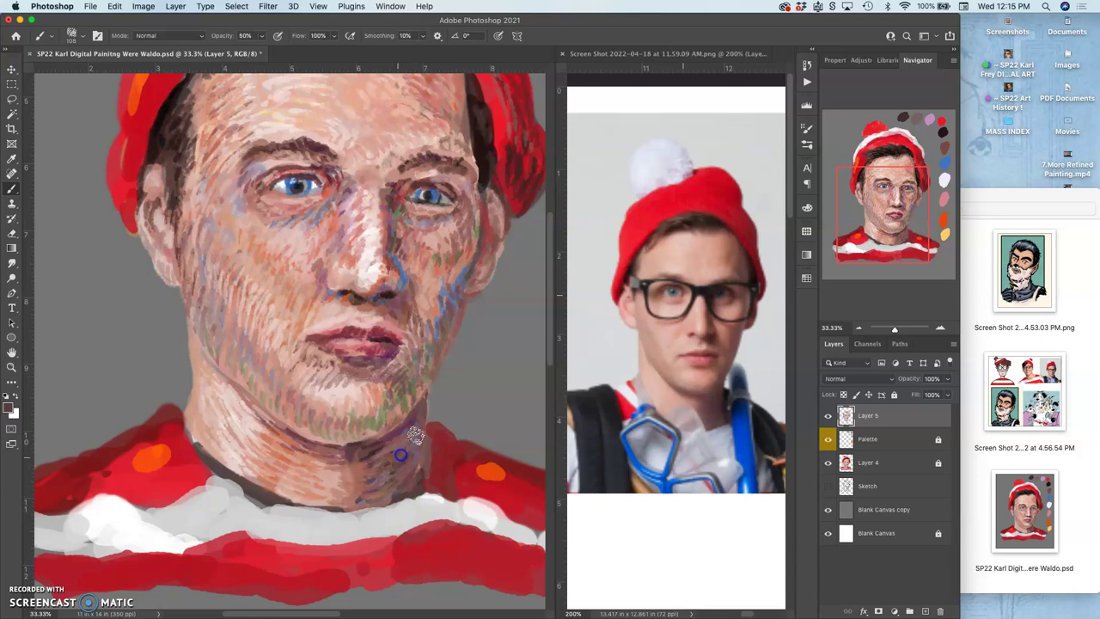